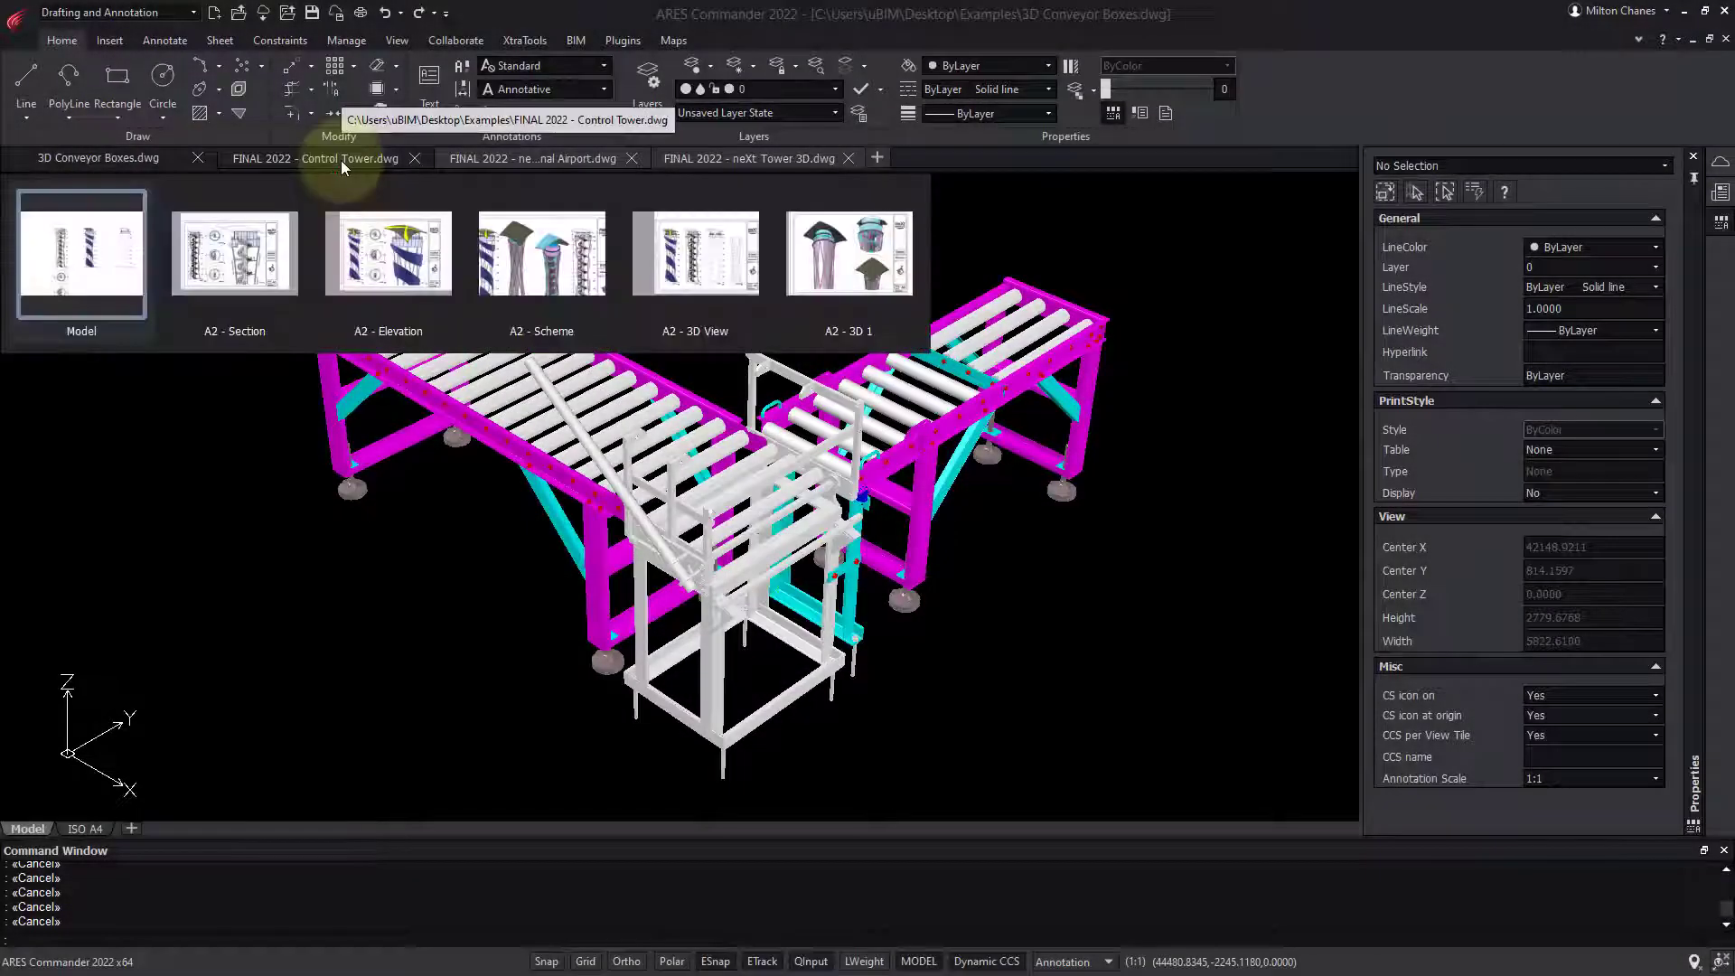
# Switch the 3D Conveyor Boxes drawing from model space to its ISO A4 sheet layout
pyautogui.moveTo(163, 155)
pyautogui.click(231, 253)
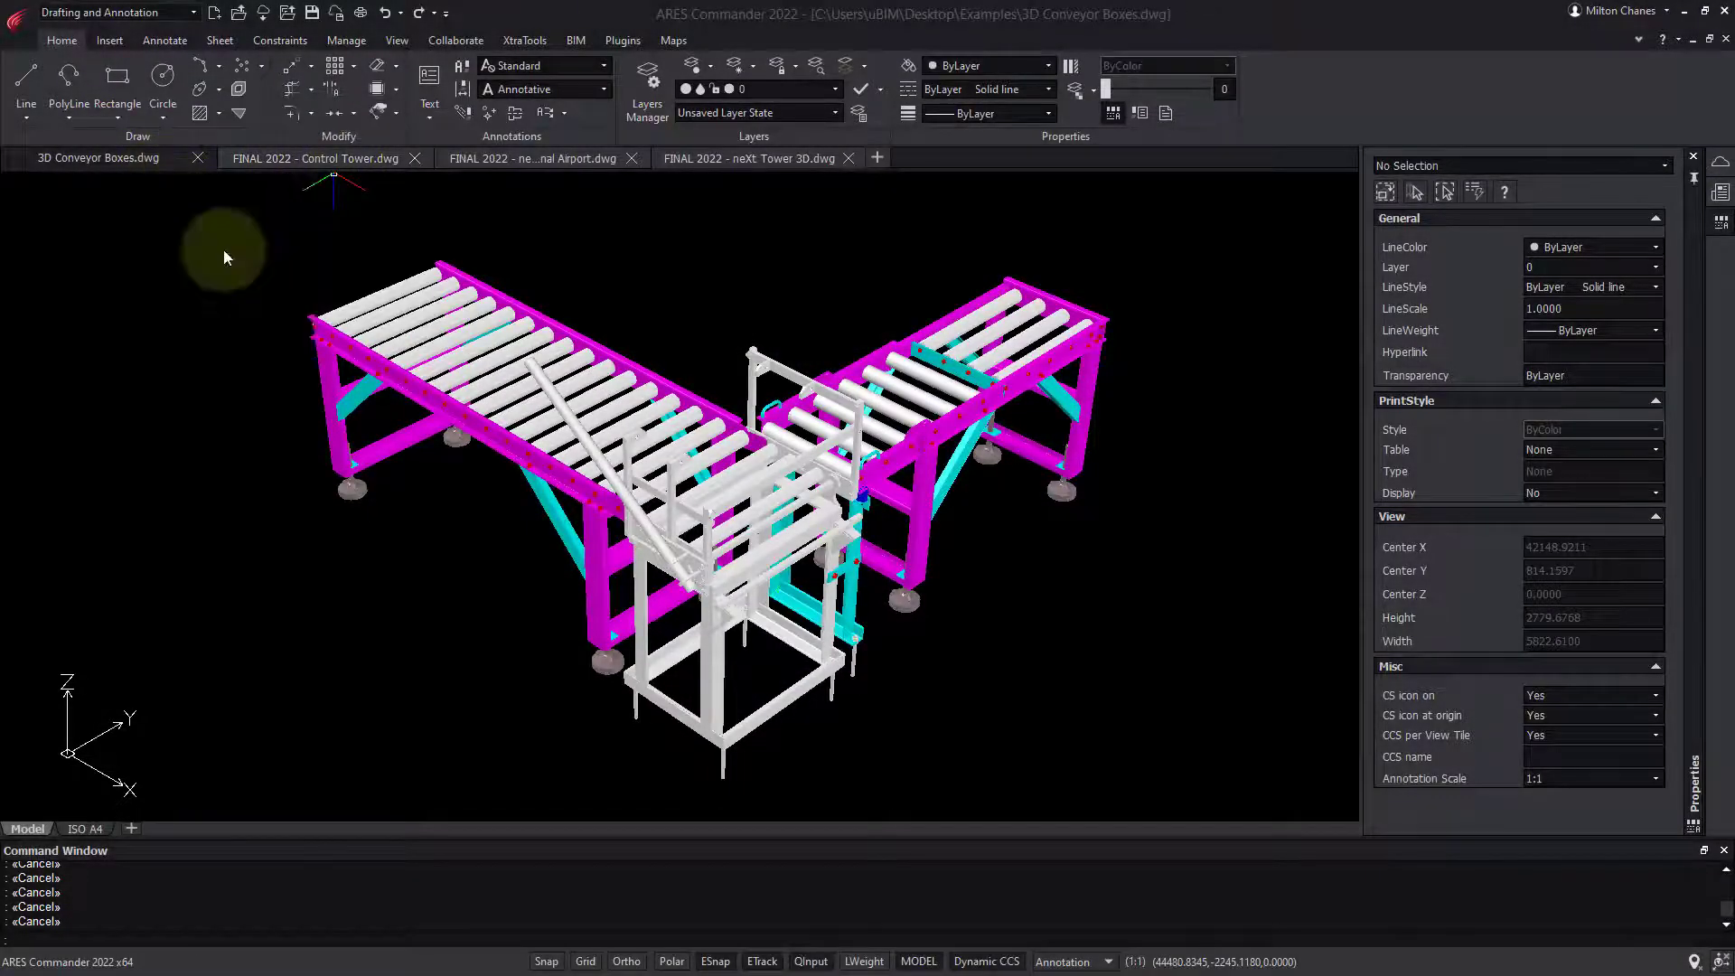
# Zoom in and browse the tools on the Insert and Annotate ribbon tabs
pyautogui.scroll(5, 723, 361)
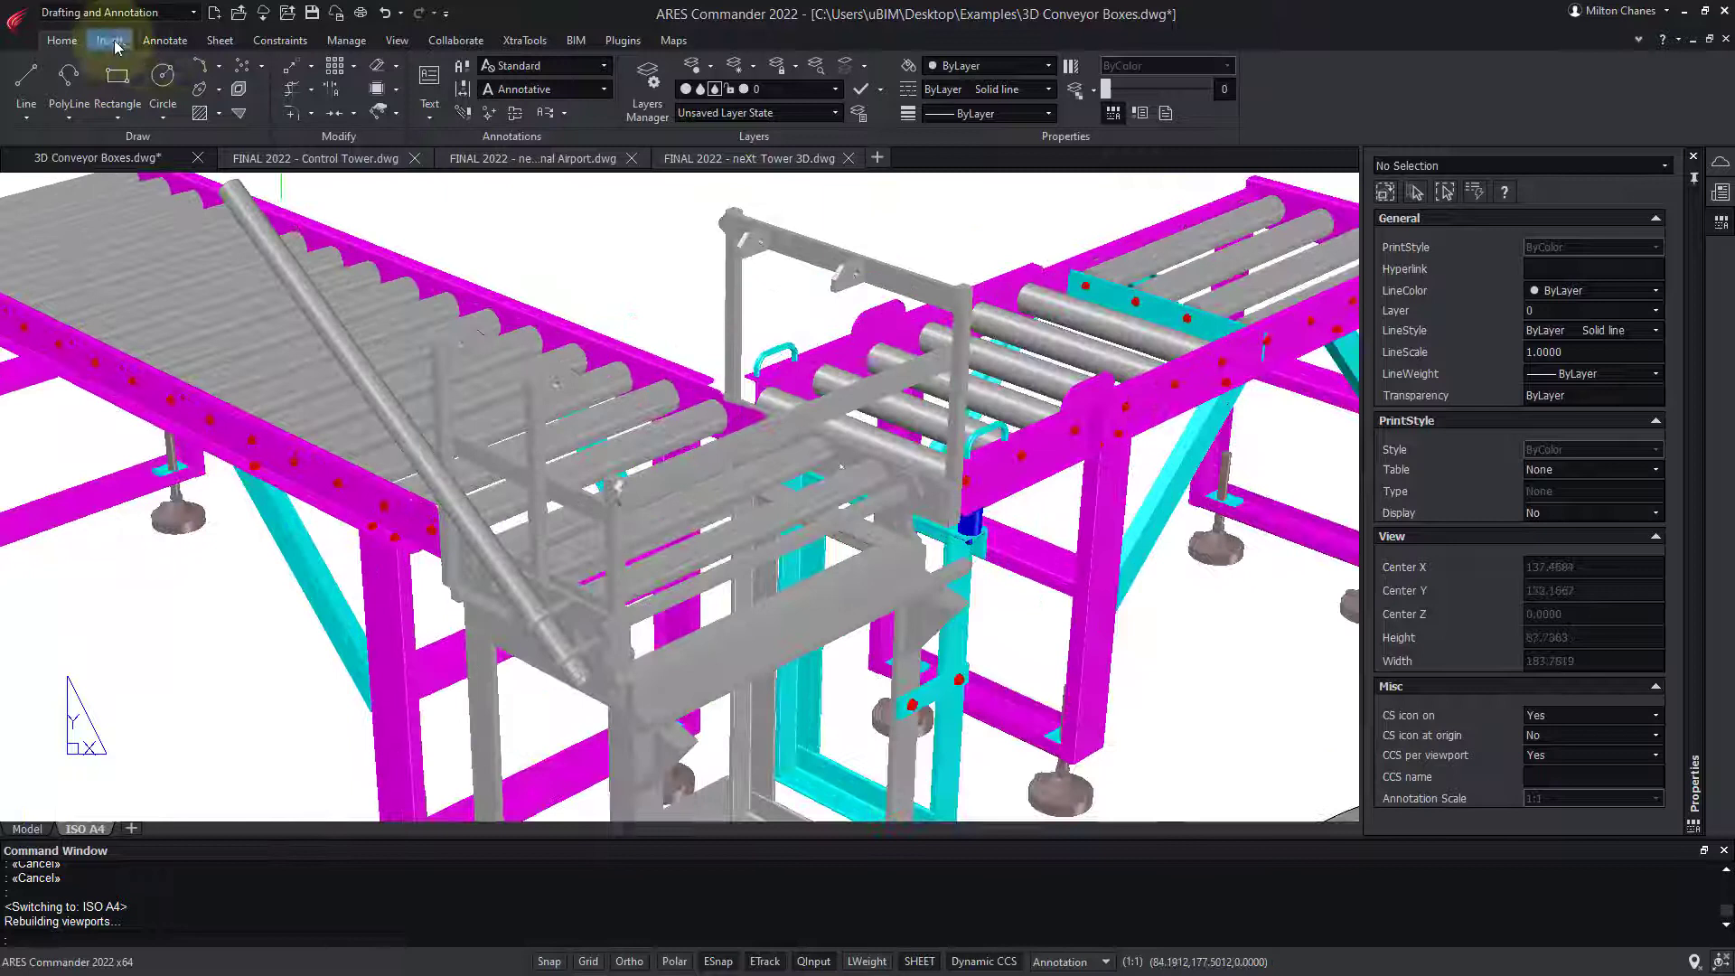
pyautogui.click(110, 41)
pyautogui.click(181, 43)
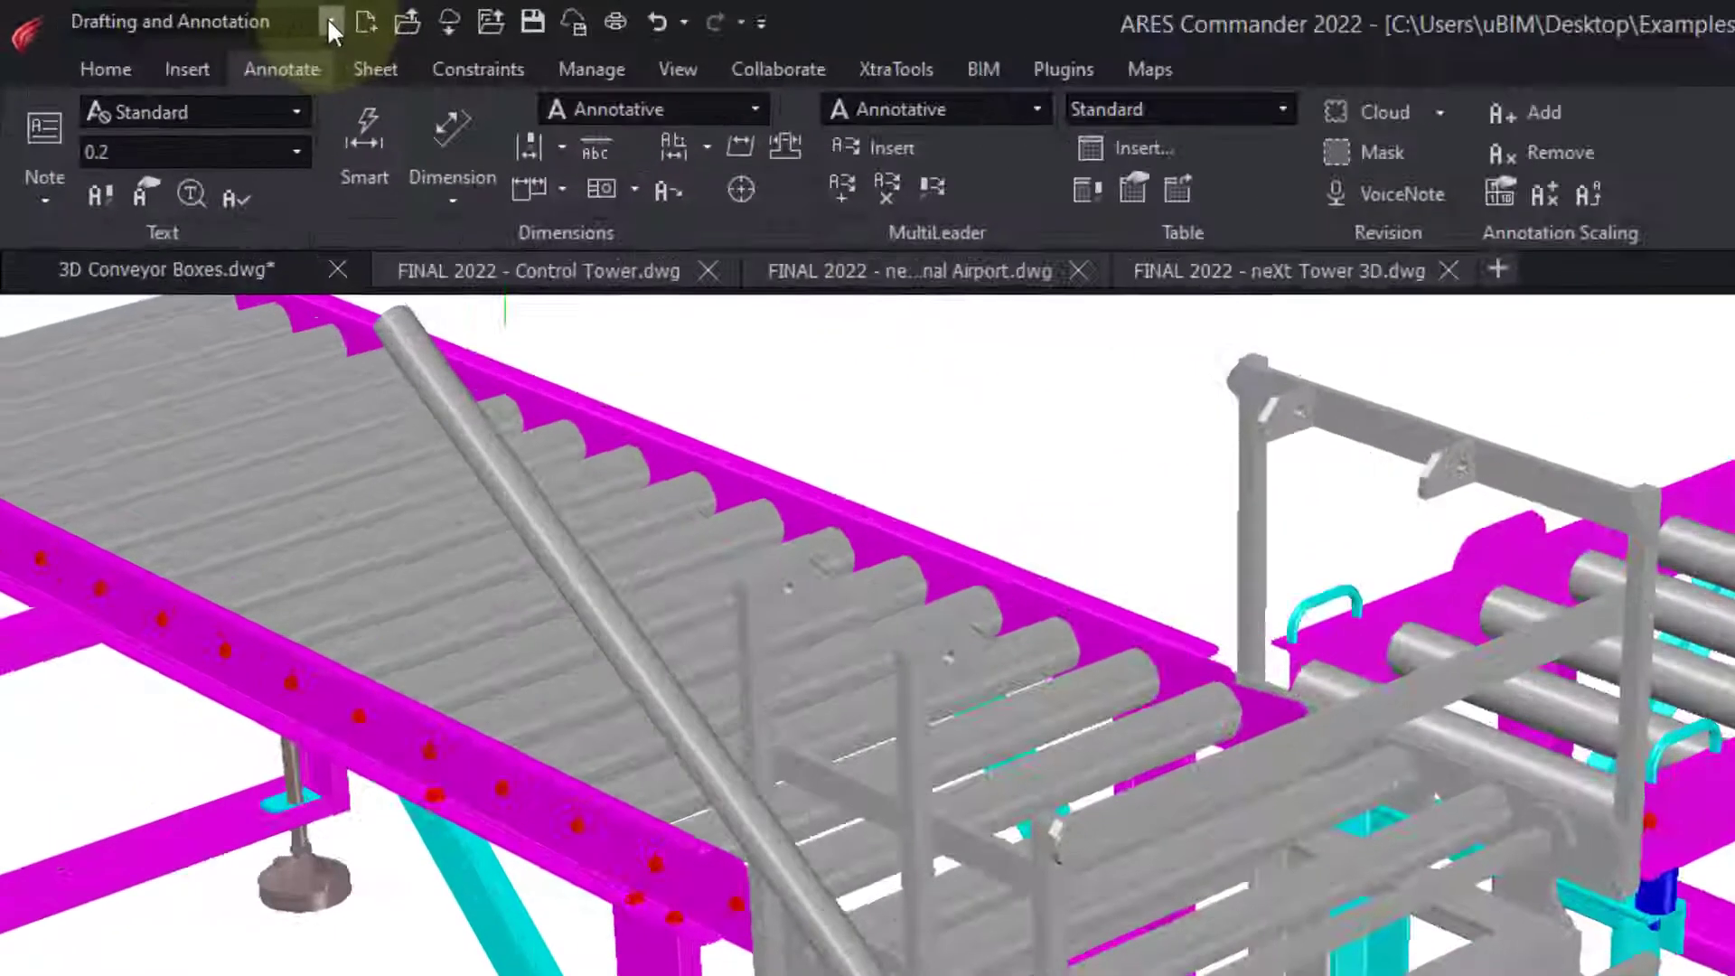
# Switch the workspace to CAD General, then Classic, then back to CAD General
pyautogui.click(192, 12)
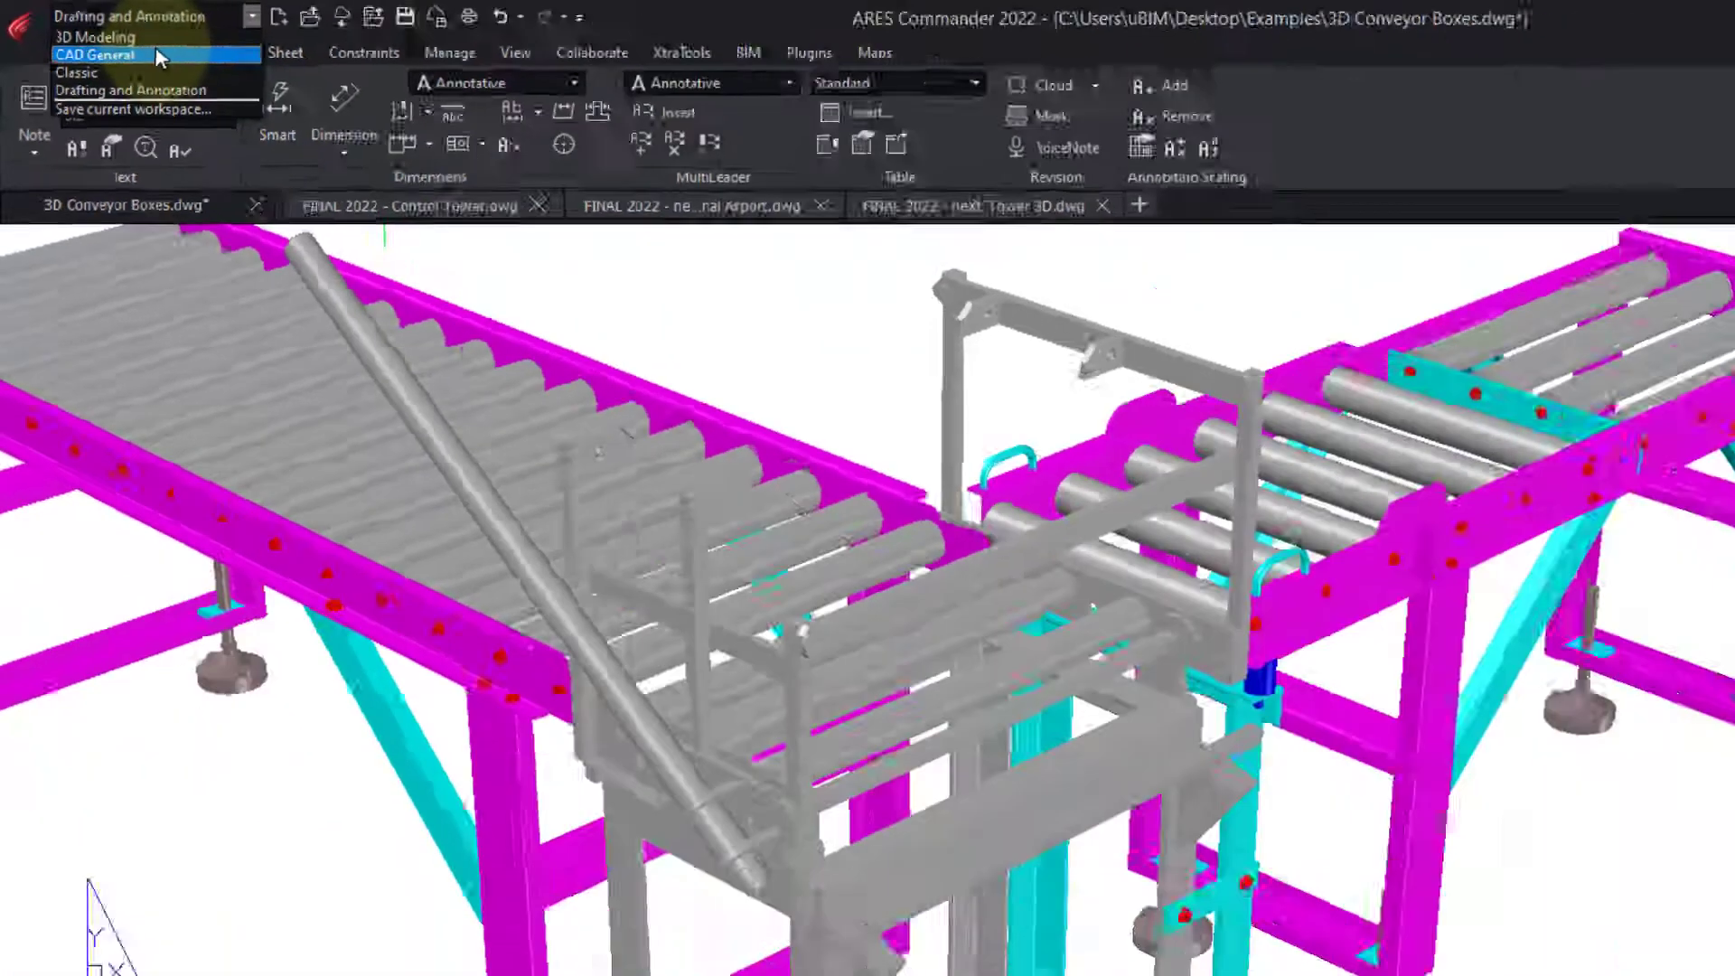
pyautogui.click(161, 58)
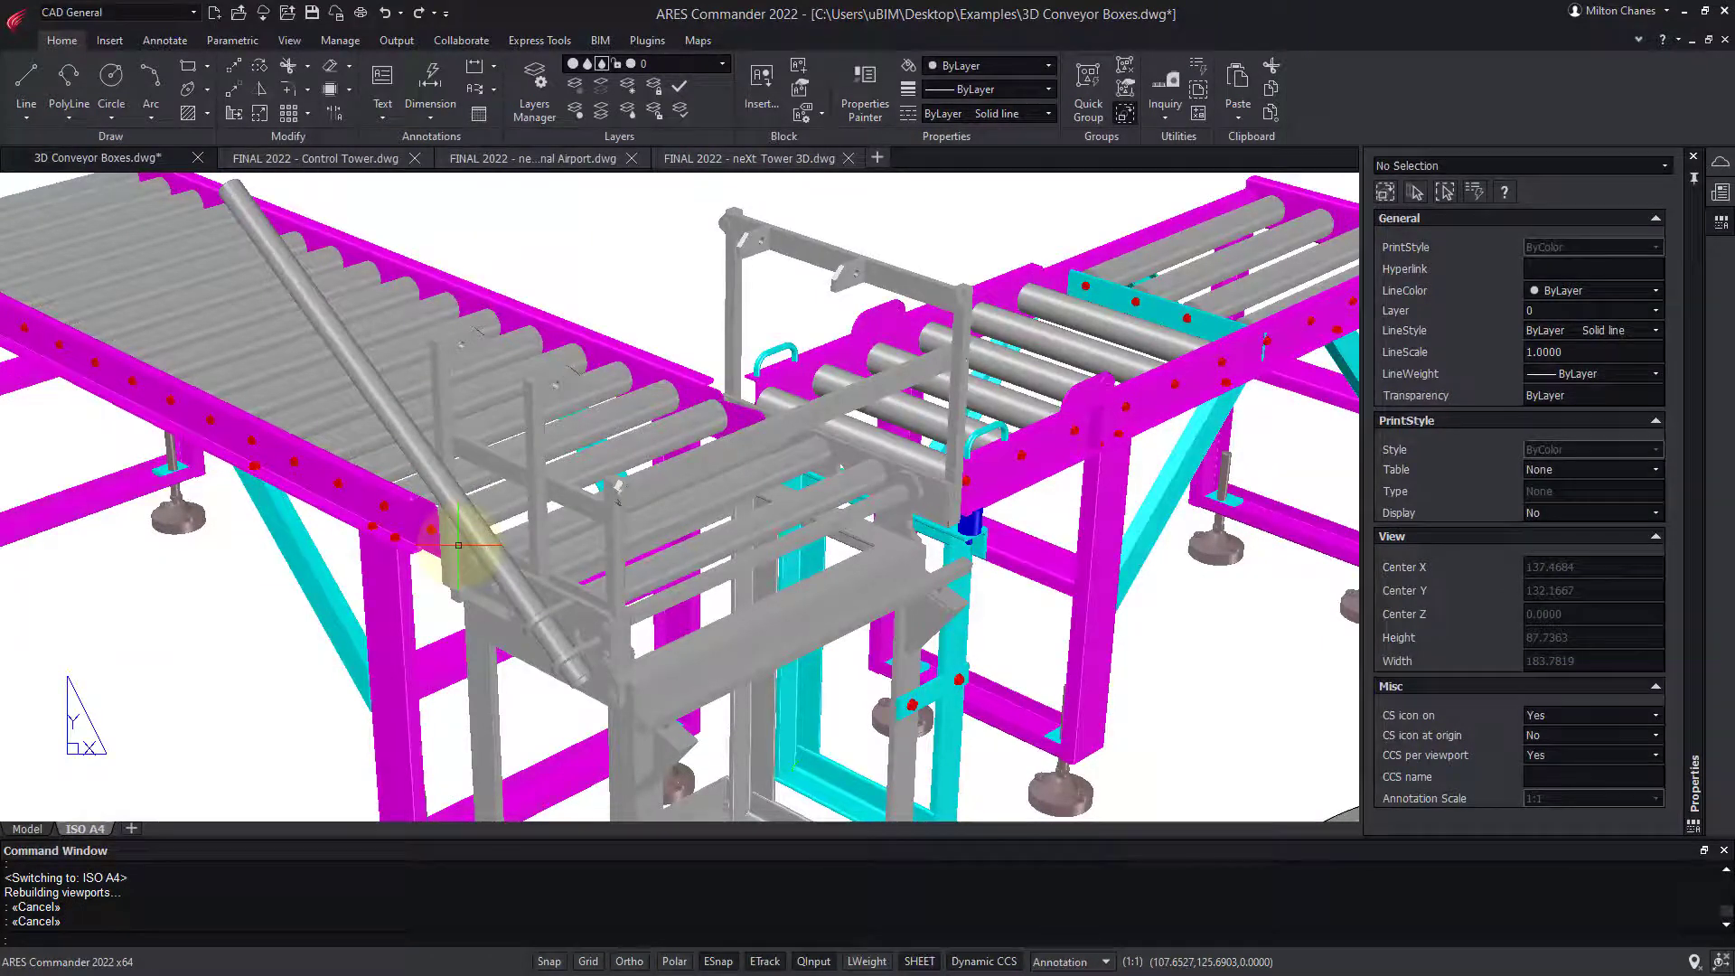
pyautogui.click(193, 11)
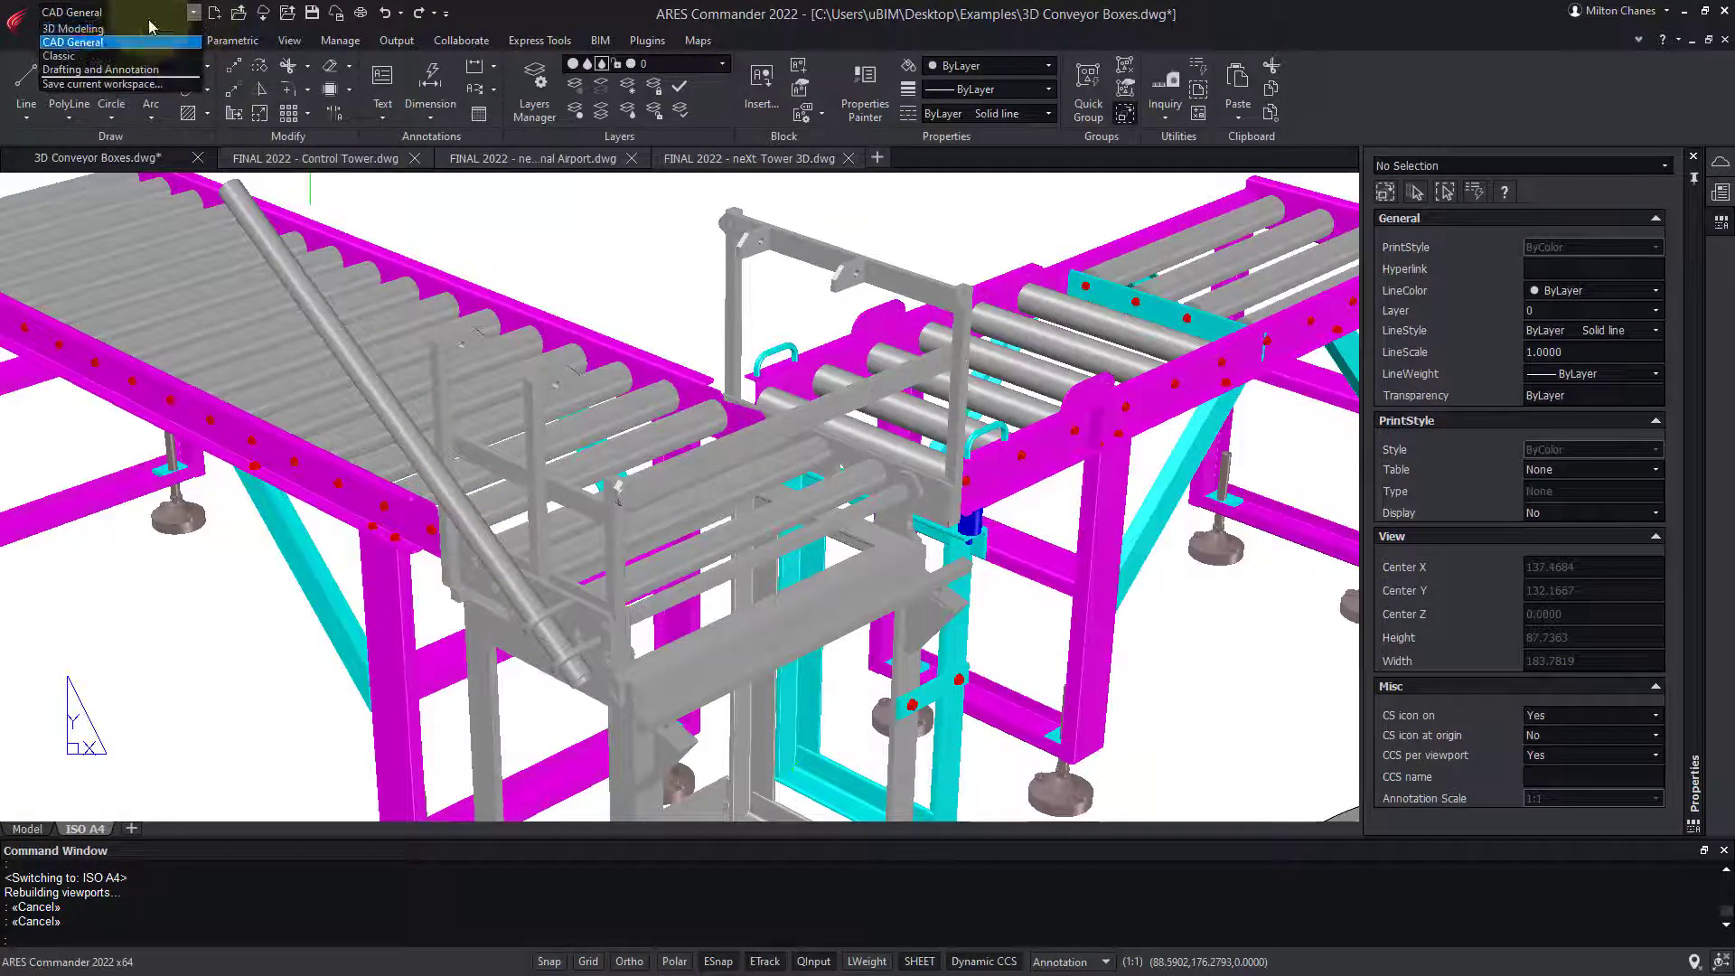
pyautogui.click(104, 57)
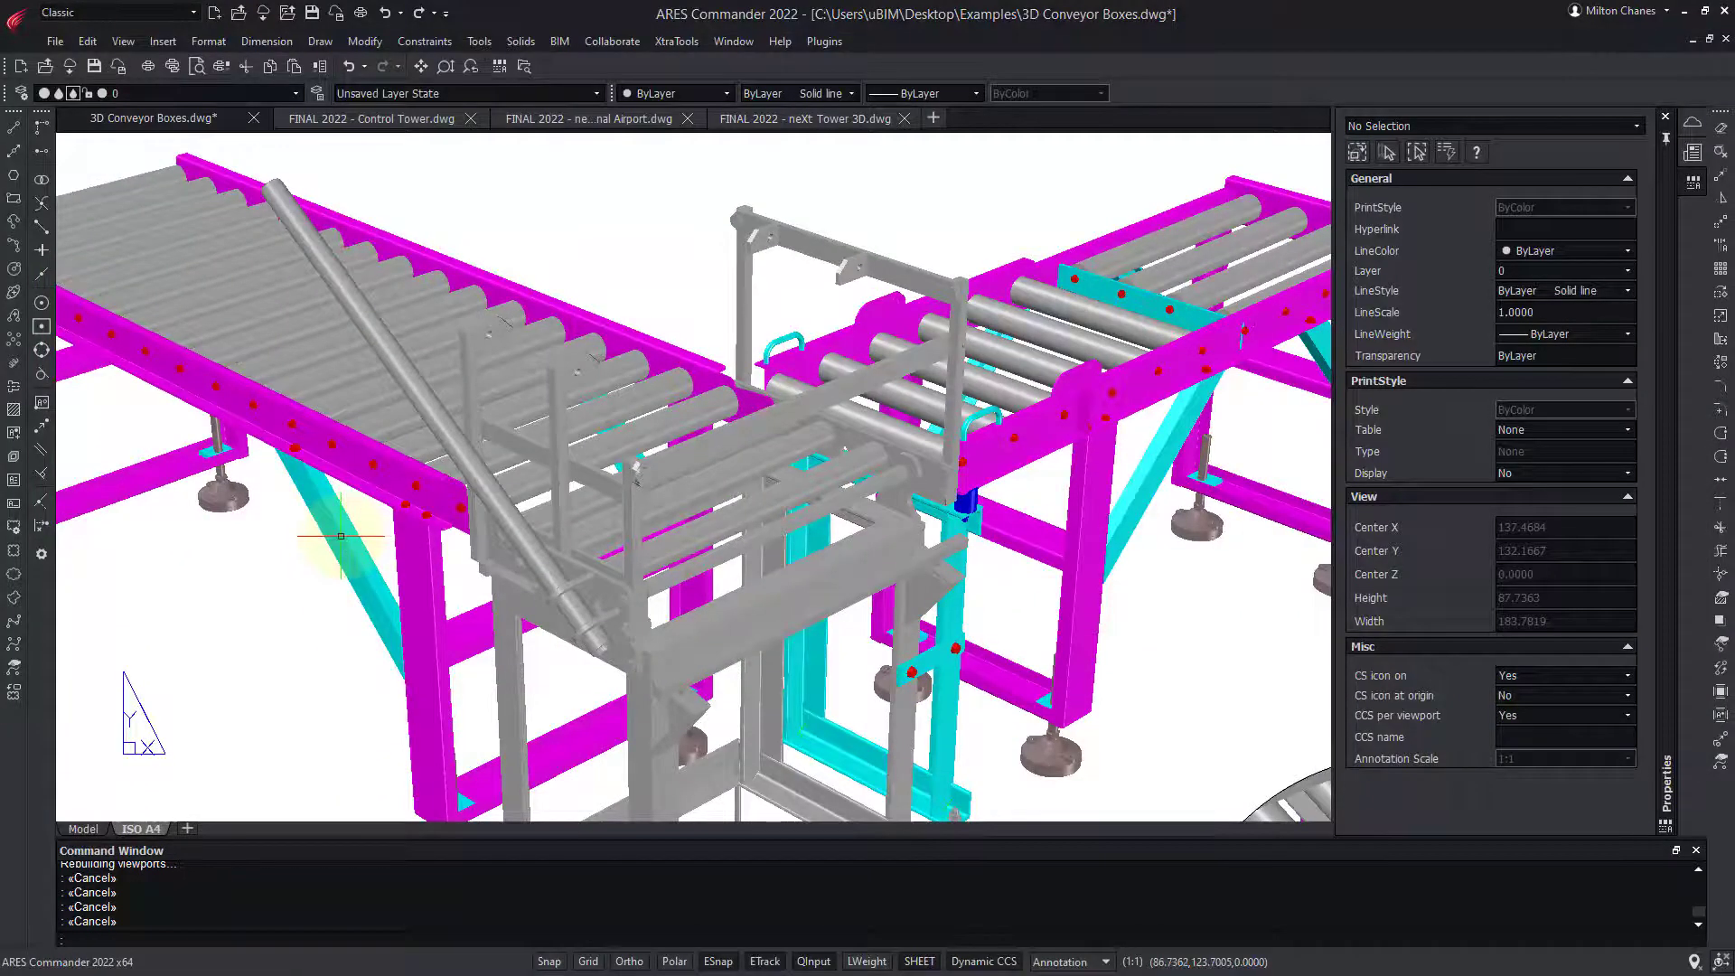
pyautogui.click(194, 11)
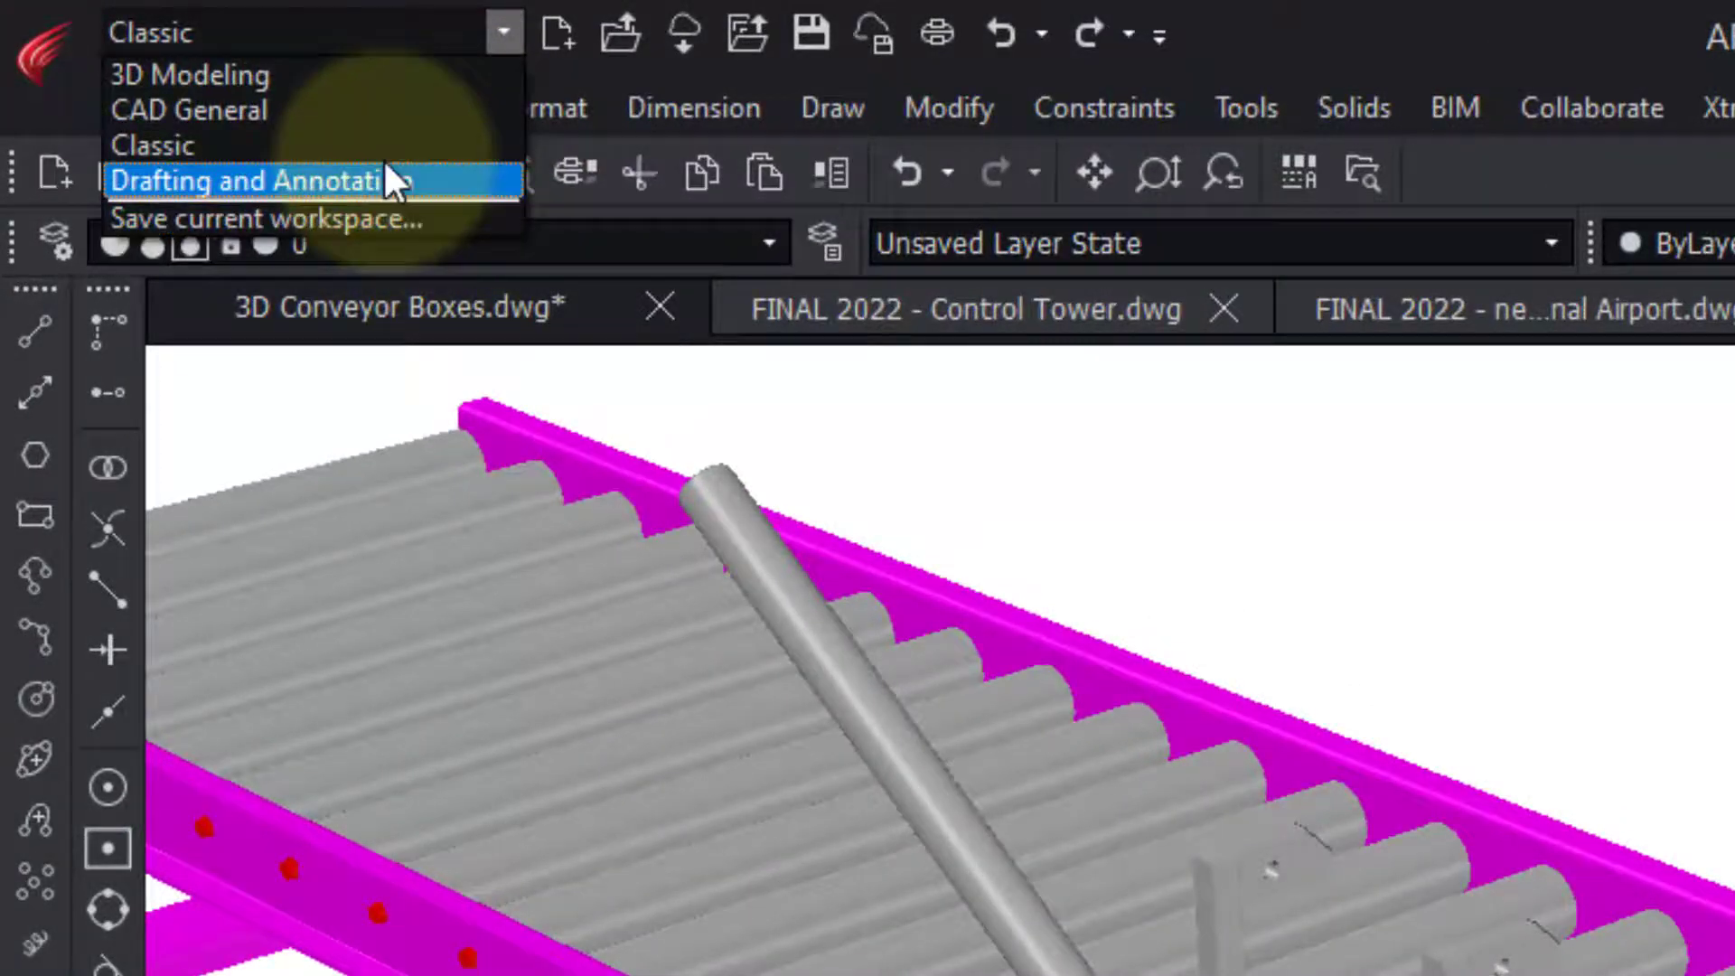
pyautogui.click(323, 110)
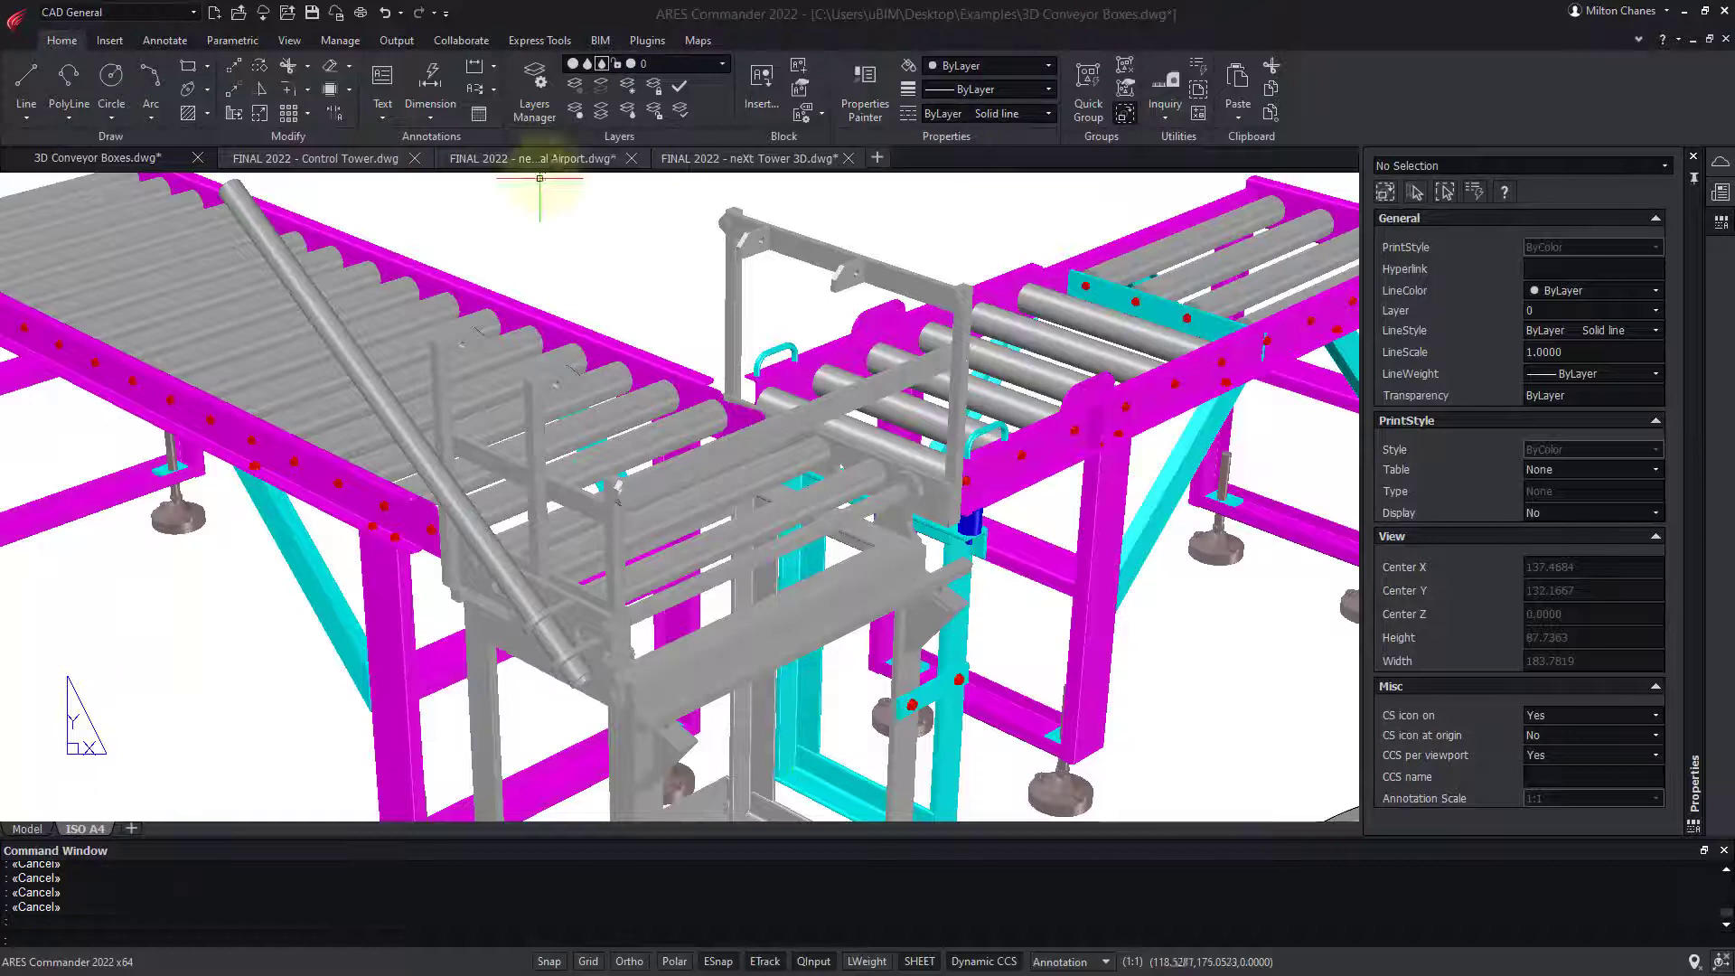
# Bring up the neXt International Airport drawing, zoom in, and save it
pyautogui.click(542, 159)
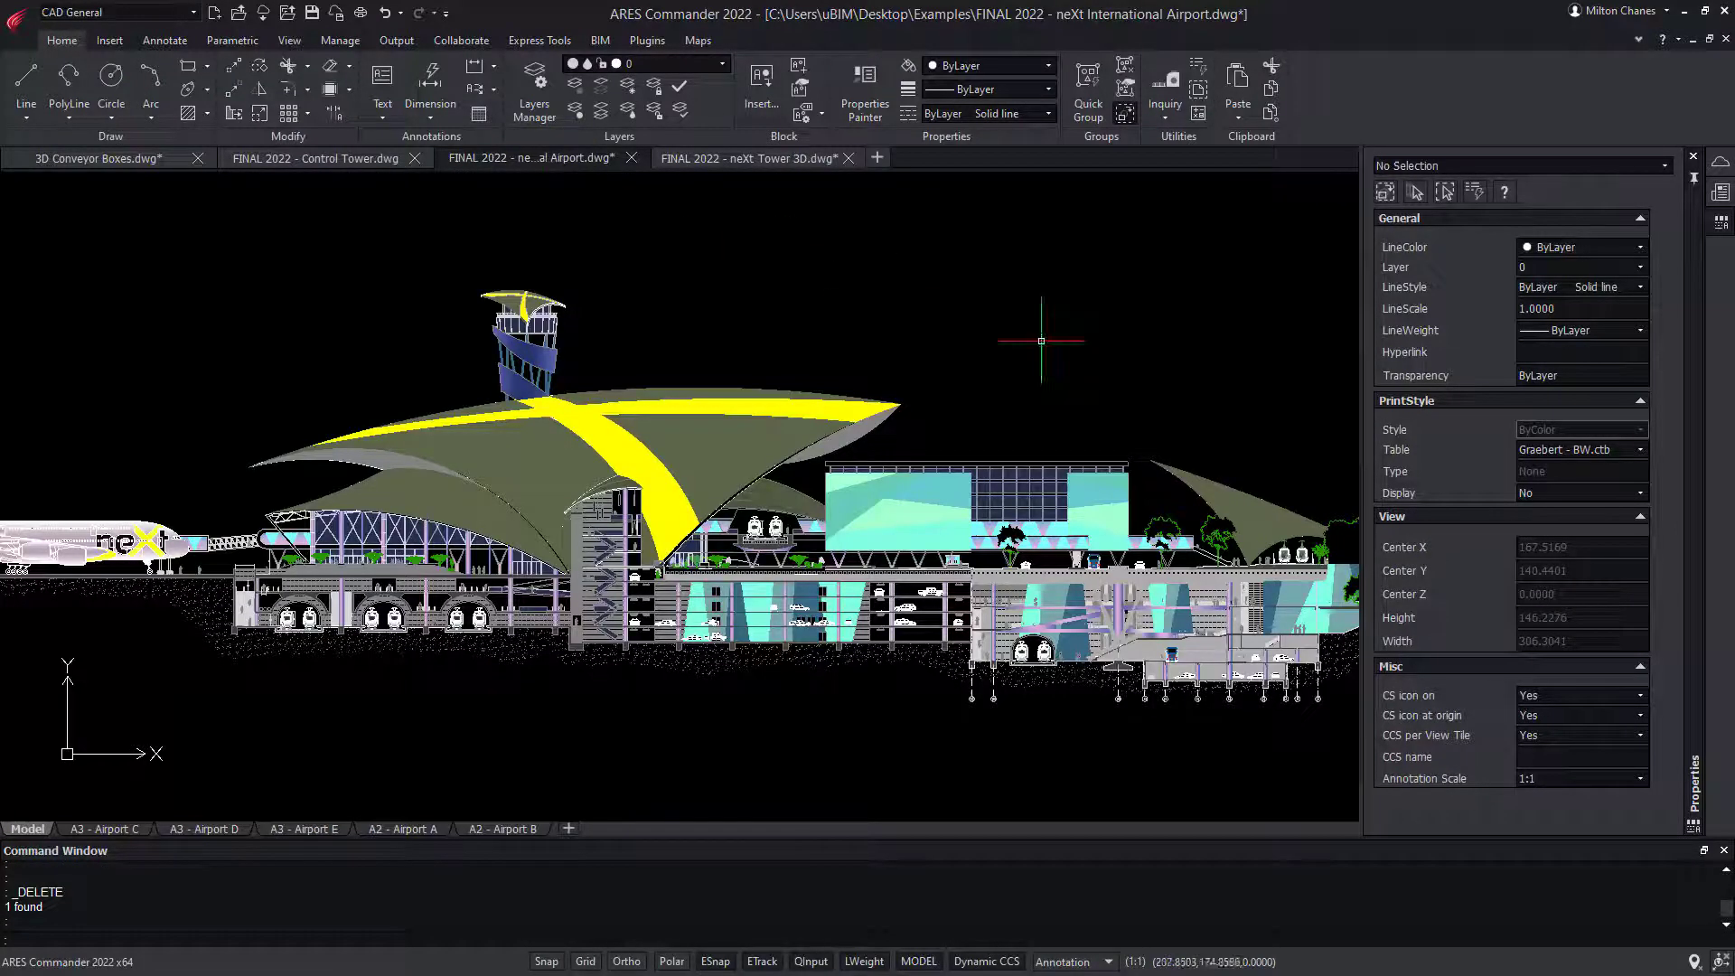
pyautogui.scroll(3, 1146, 470)
pyautogui.scroll(1, 1146, 470)
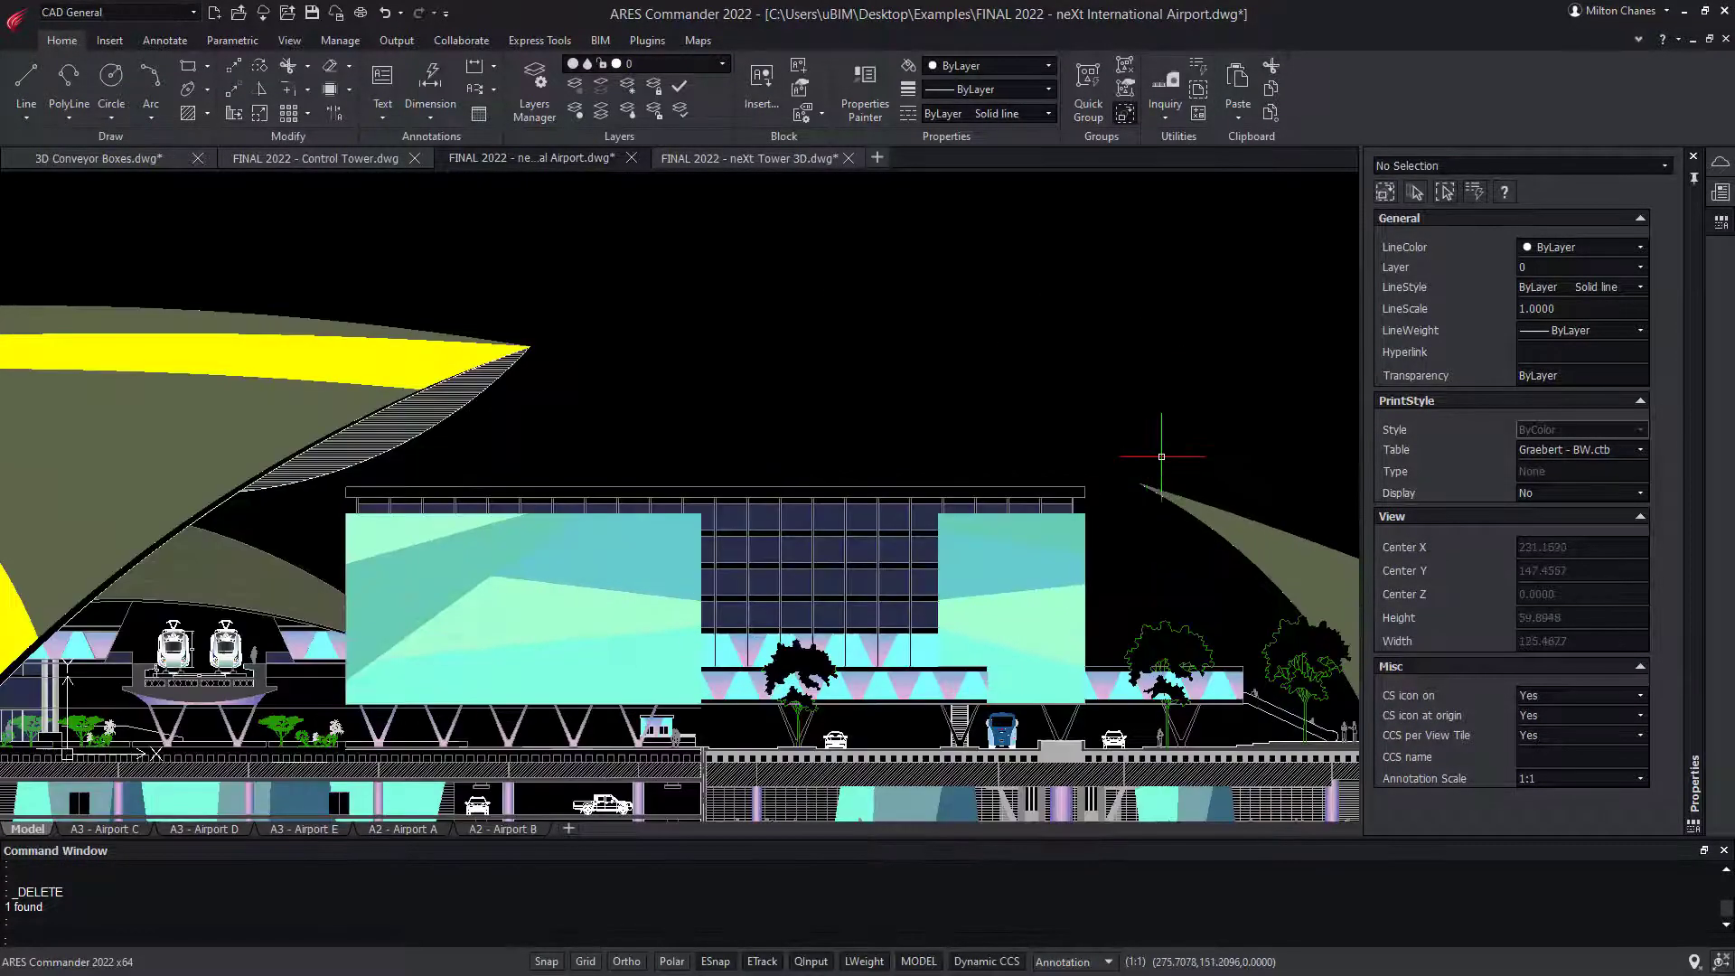
pyautogui.hotkey('ctrl', 's')
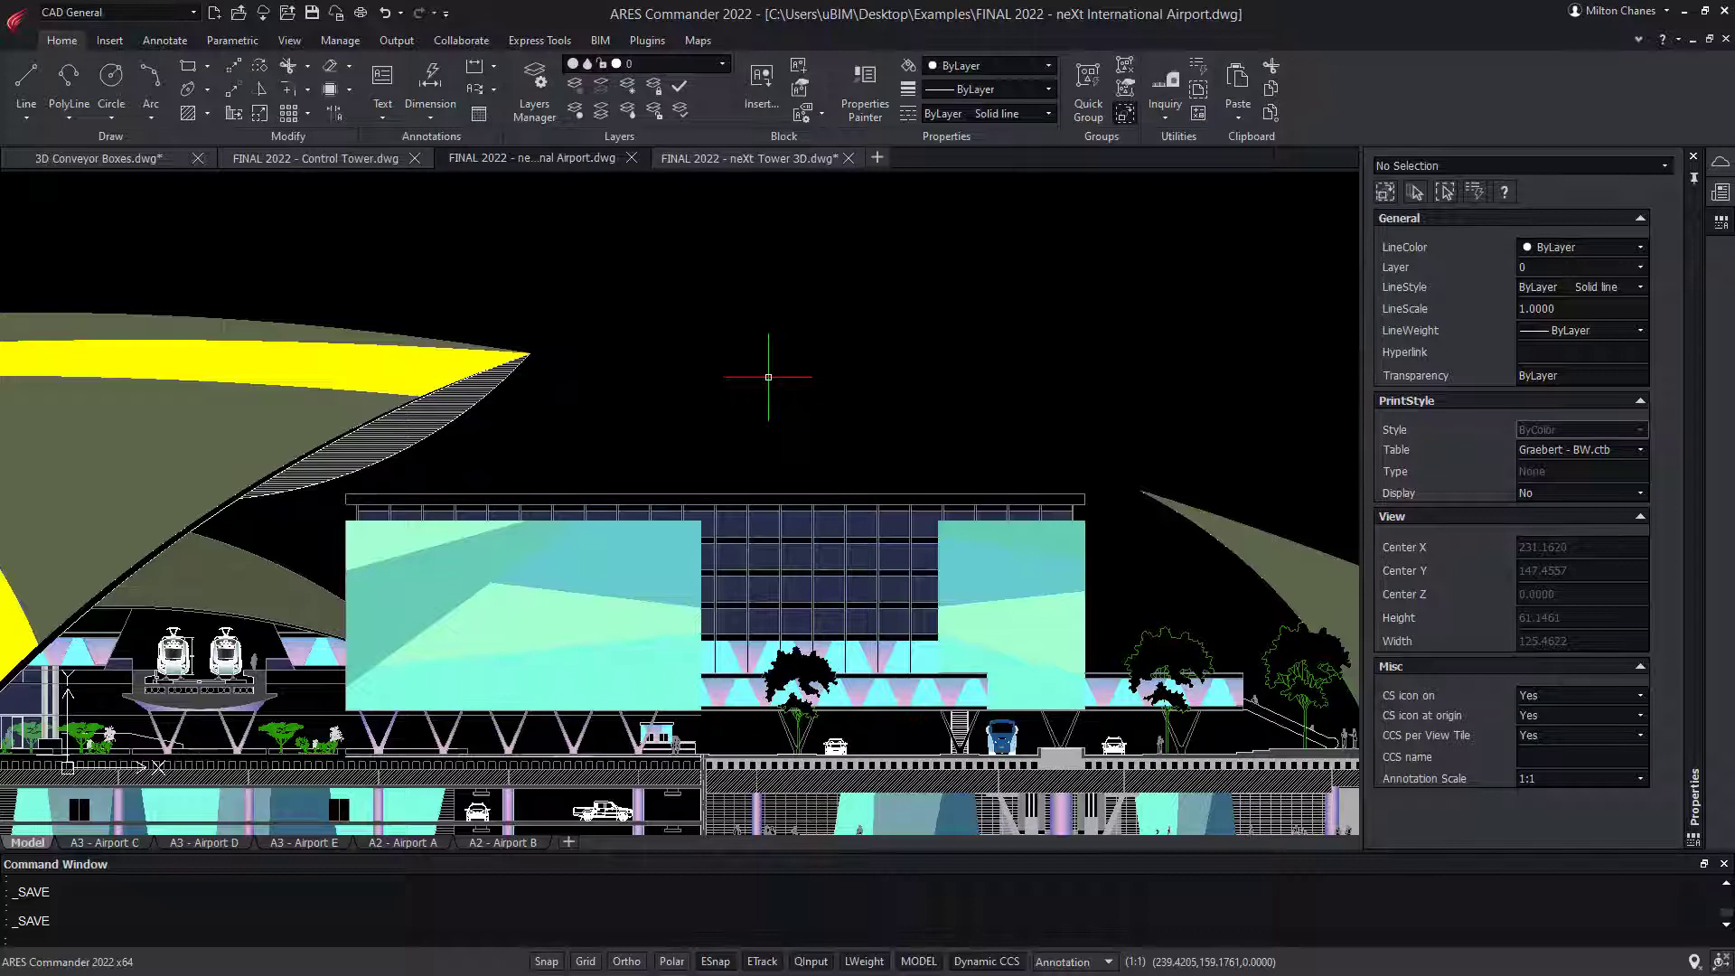
# Add a two-line 'Metal Sheet' MTEXT note and move it down onto the facade
pyautogui.write('tex')
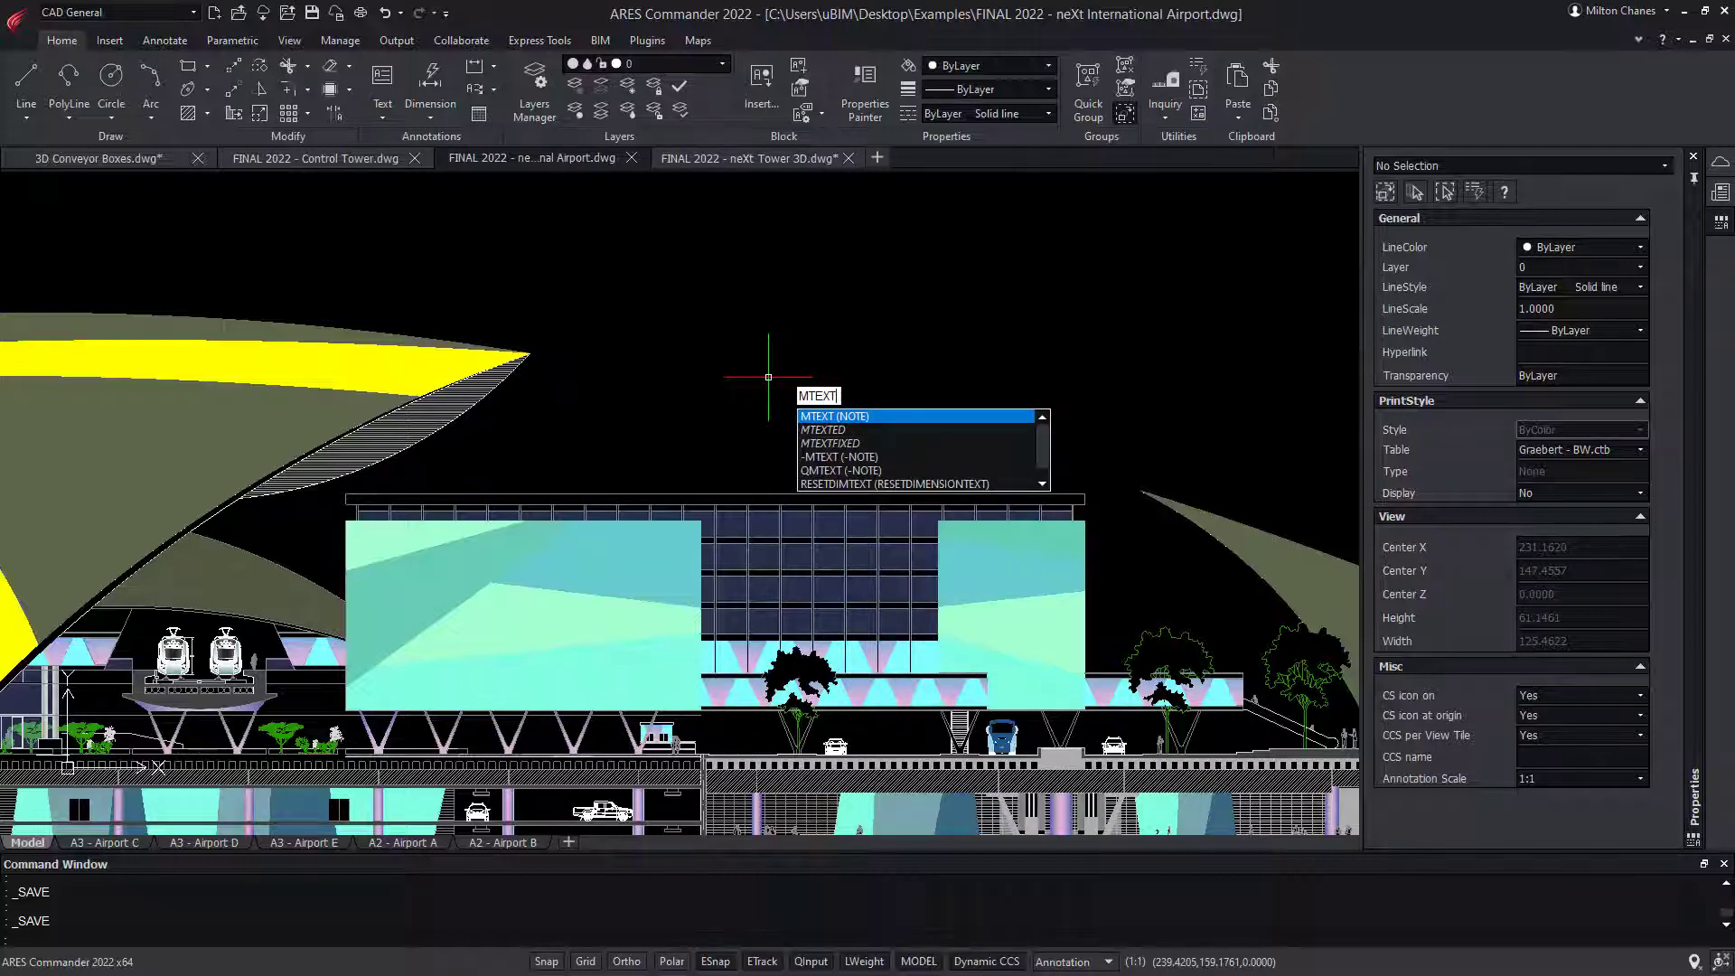
pyautogui.write('t')
pyautogui.press('Return')
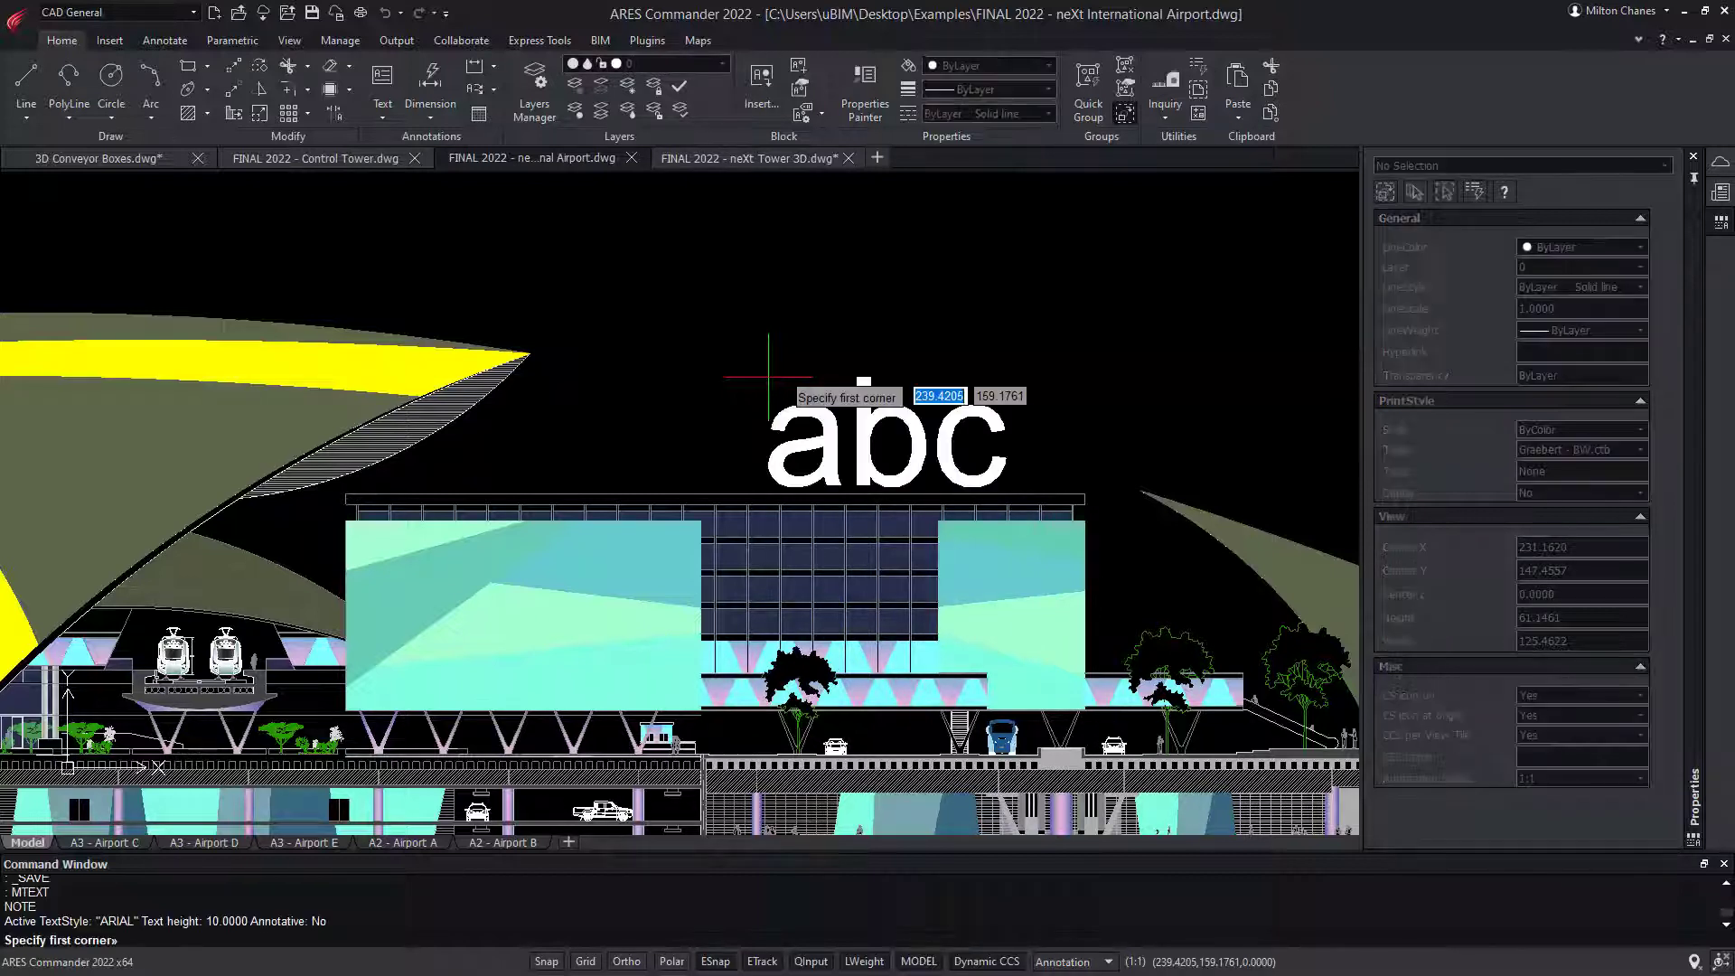
pyautogui.click(731, 338)
pyautogui.click(985, 254)
pyautogui.write('Metal')
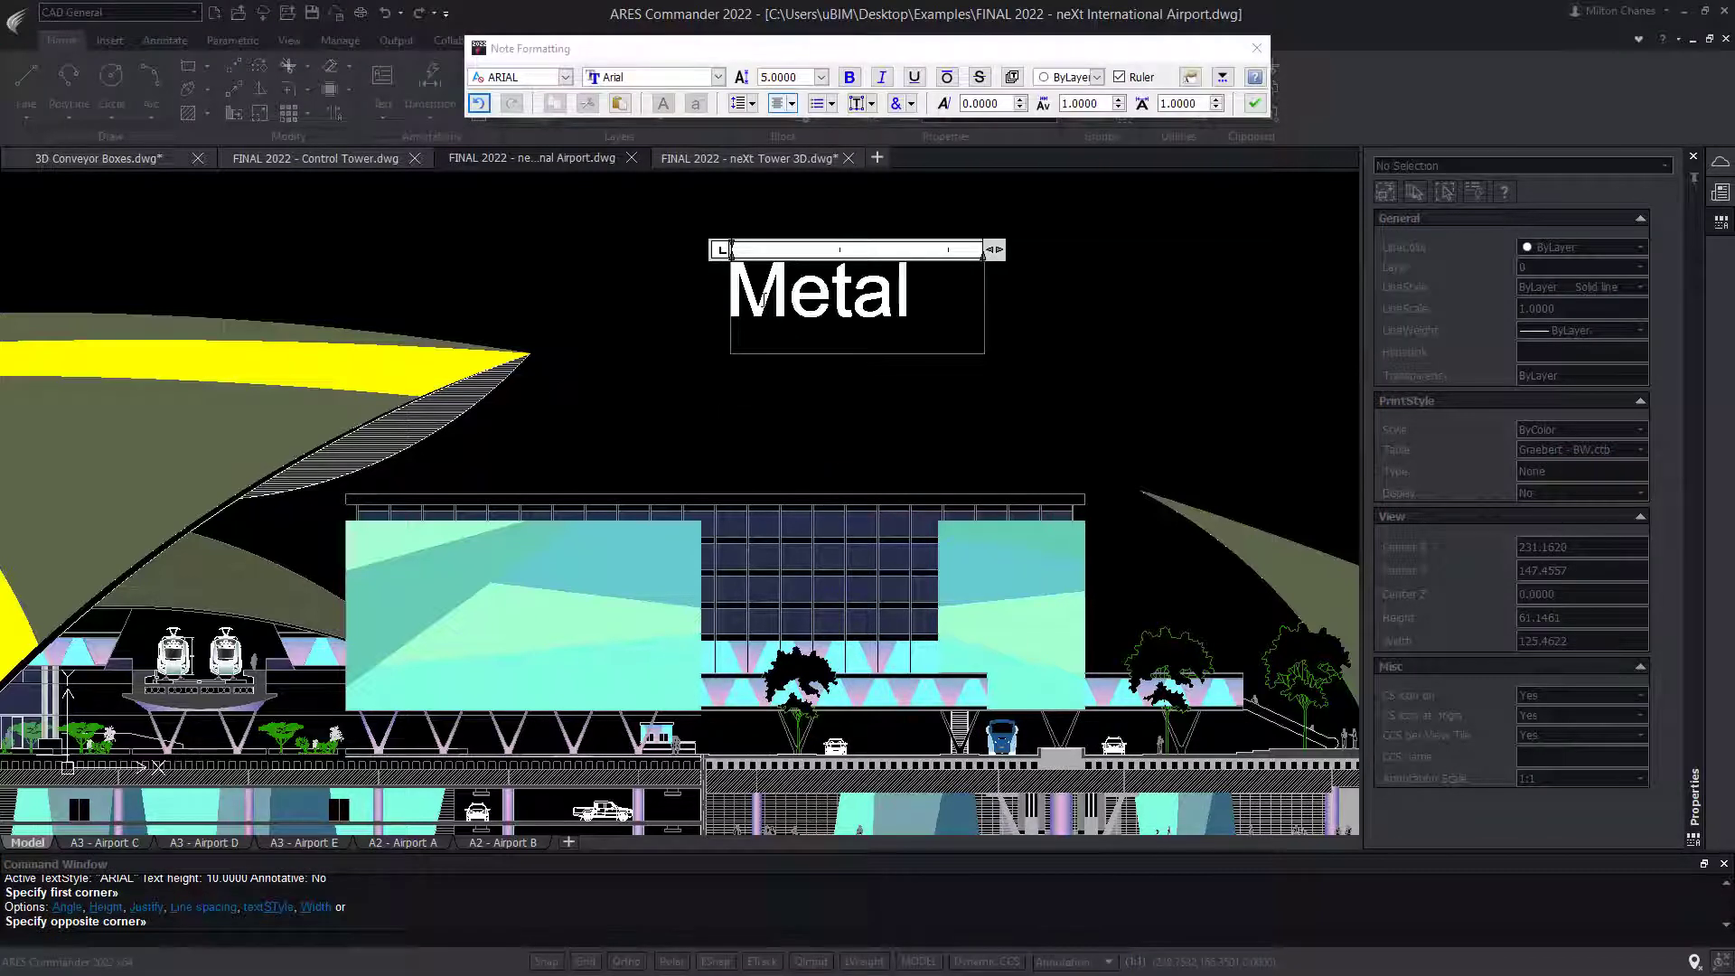
pyautogui.press('Return')
pyautogui.write('Sheet')
pyautogui.hotkey('ctrl', 'a')
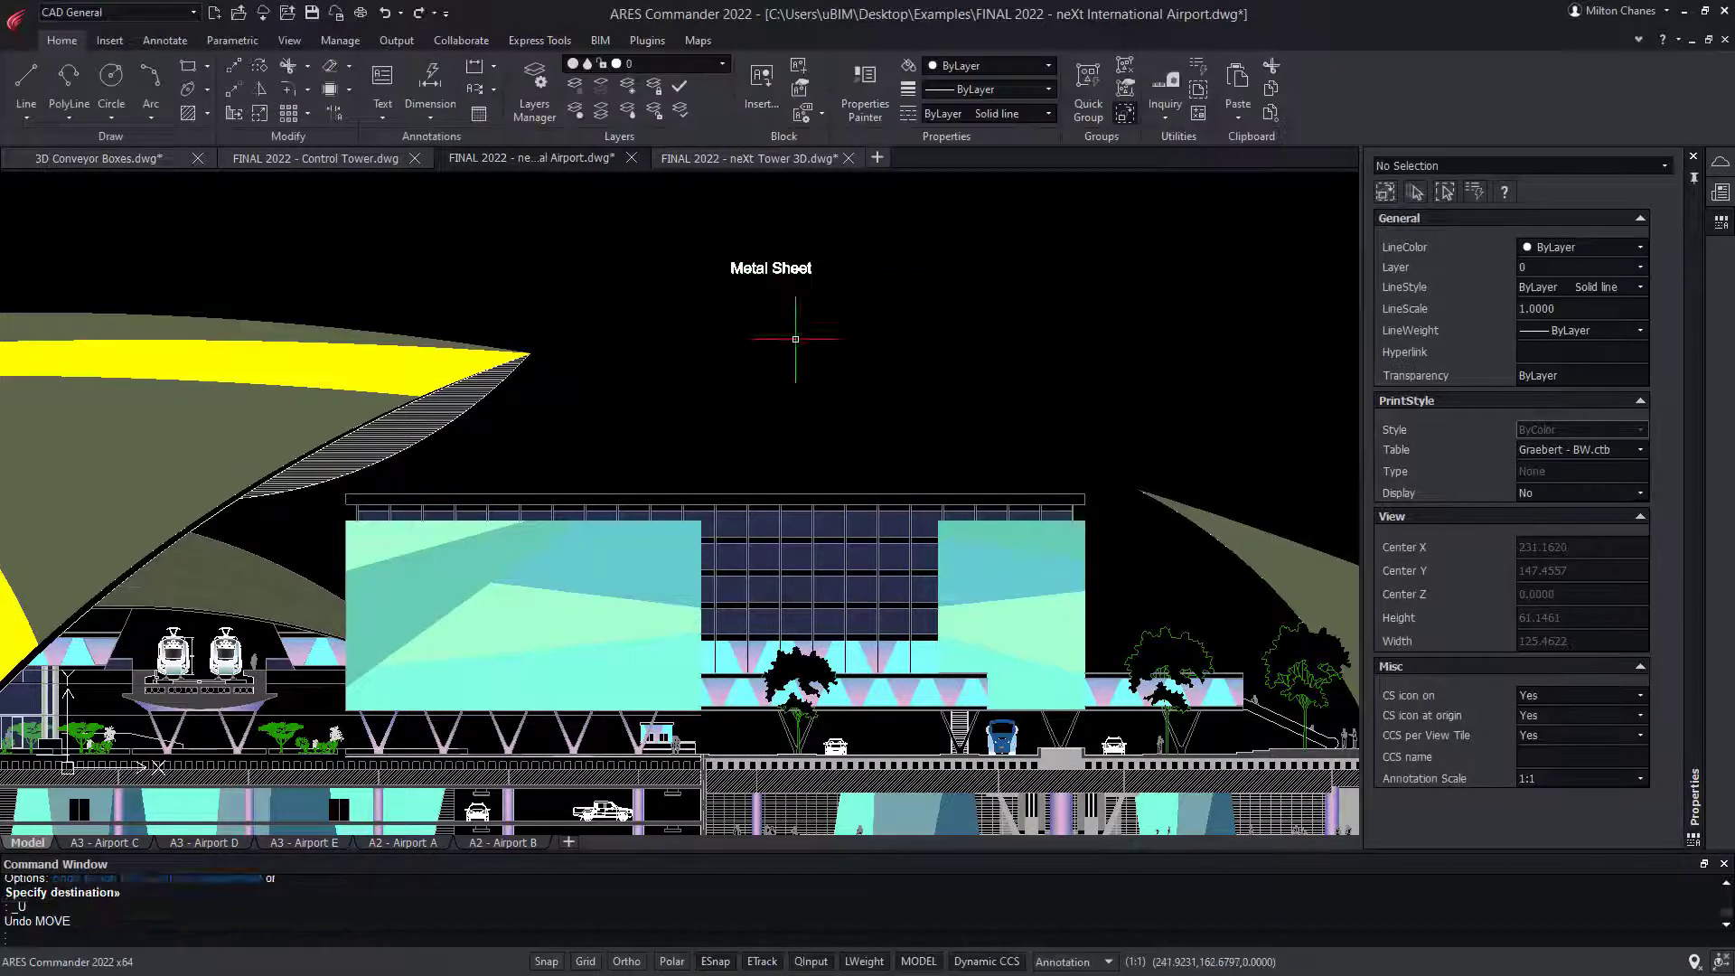
pyautogui.click(768, 269)
pyautogui.moveTo(764, 271); pyautogui.dragTo(929, 496)
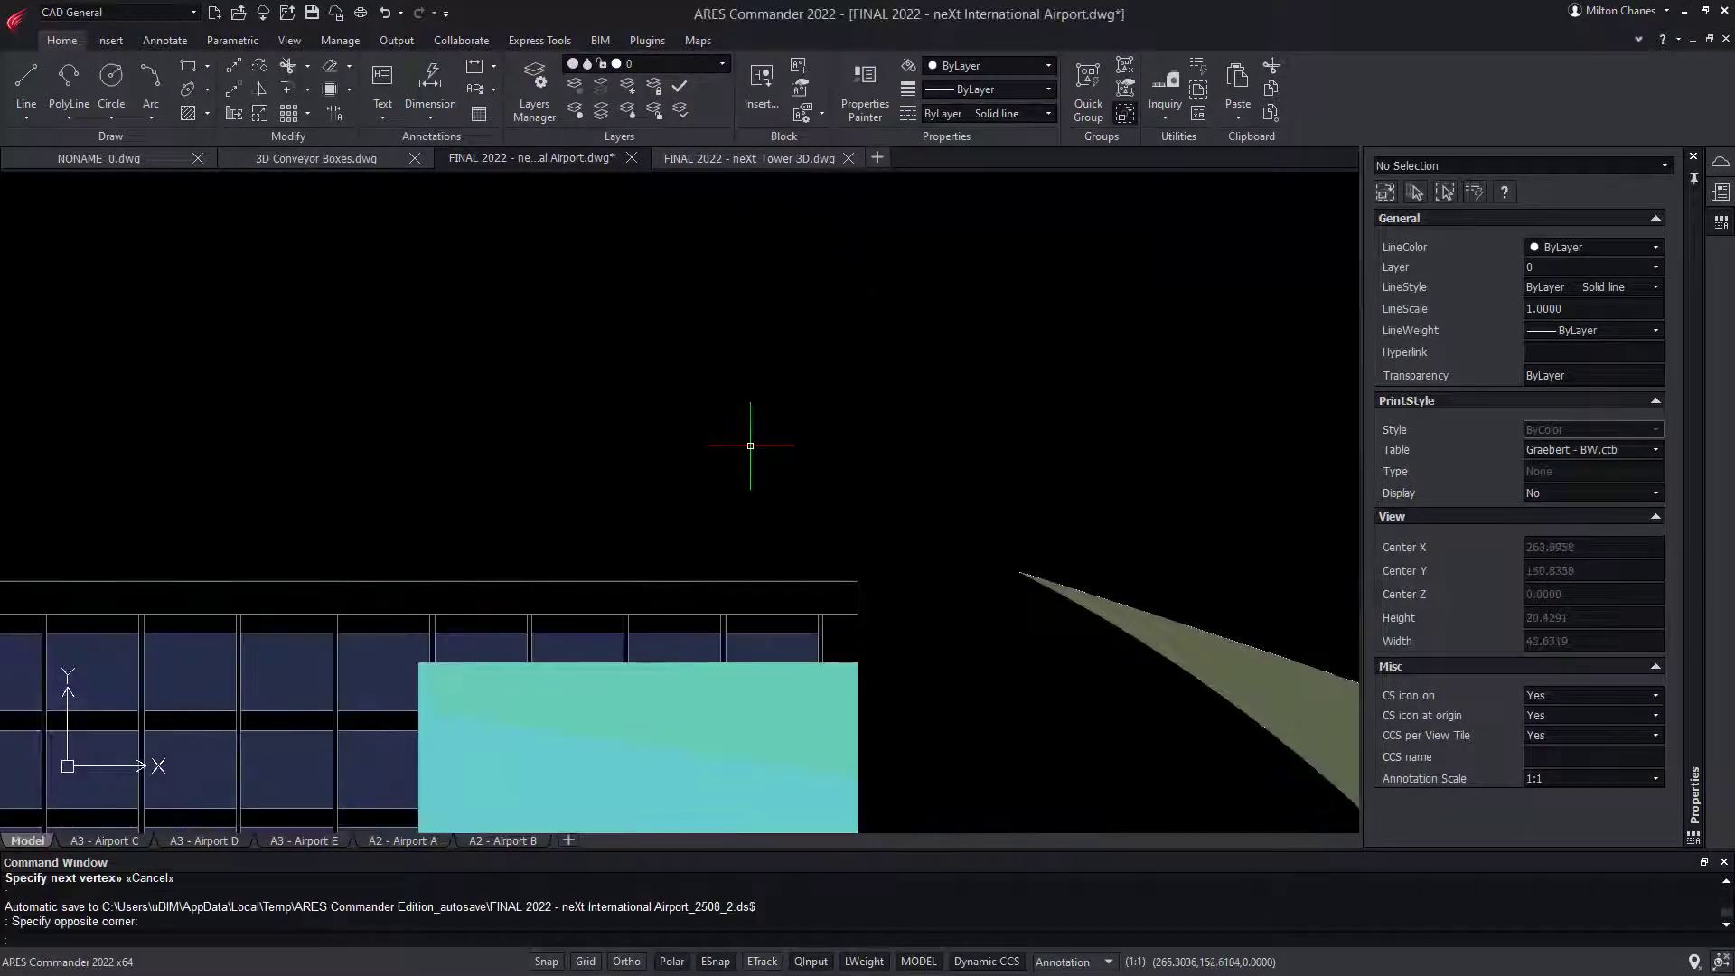
# Draw a polyline starting 17 units left with a 12-unit segment at 45 degrees
pyautogui.write('PL')
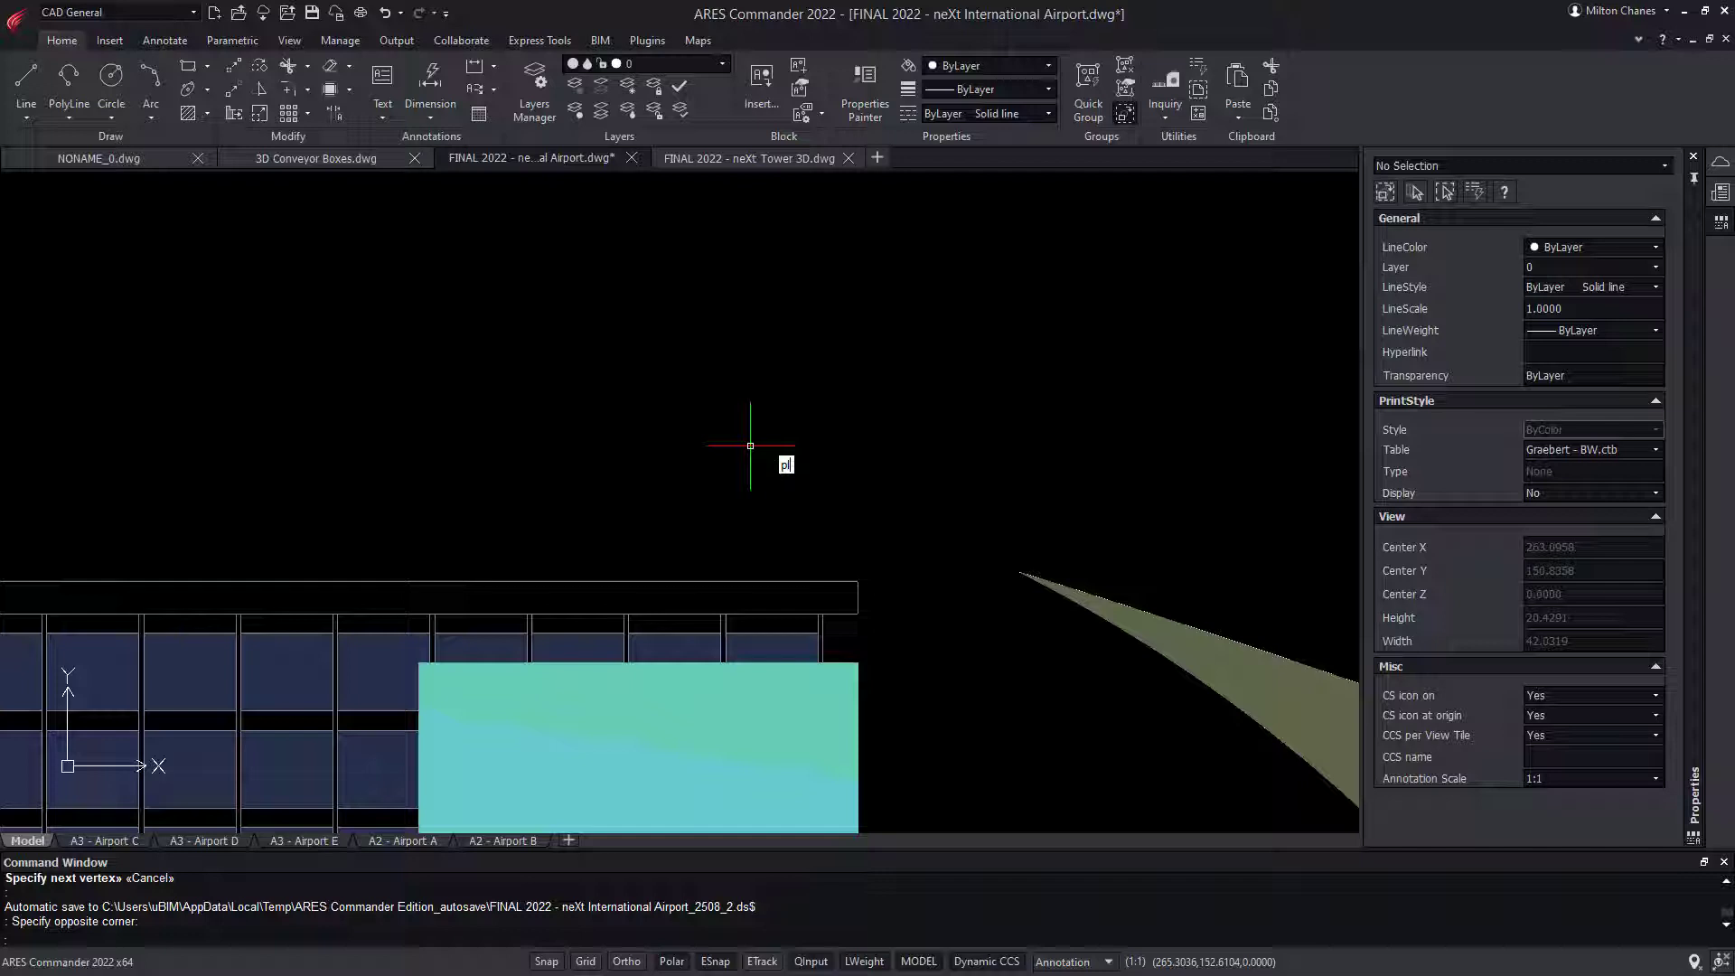
pyautogui.press('Return')
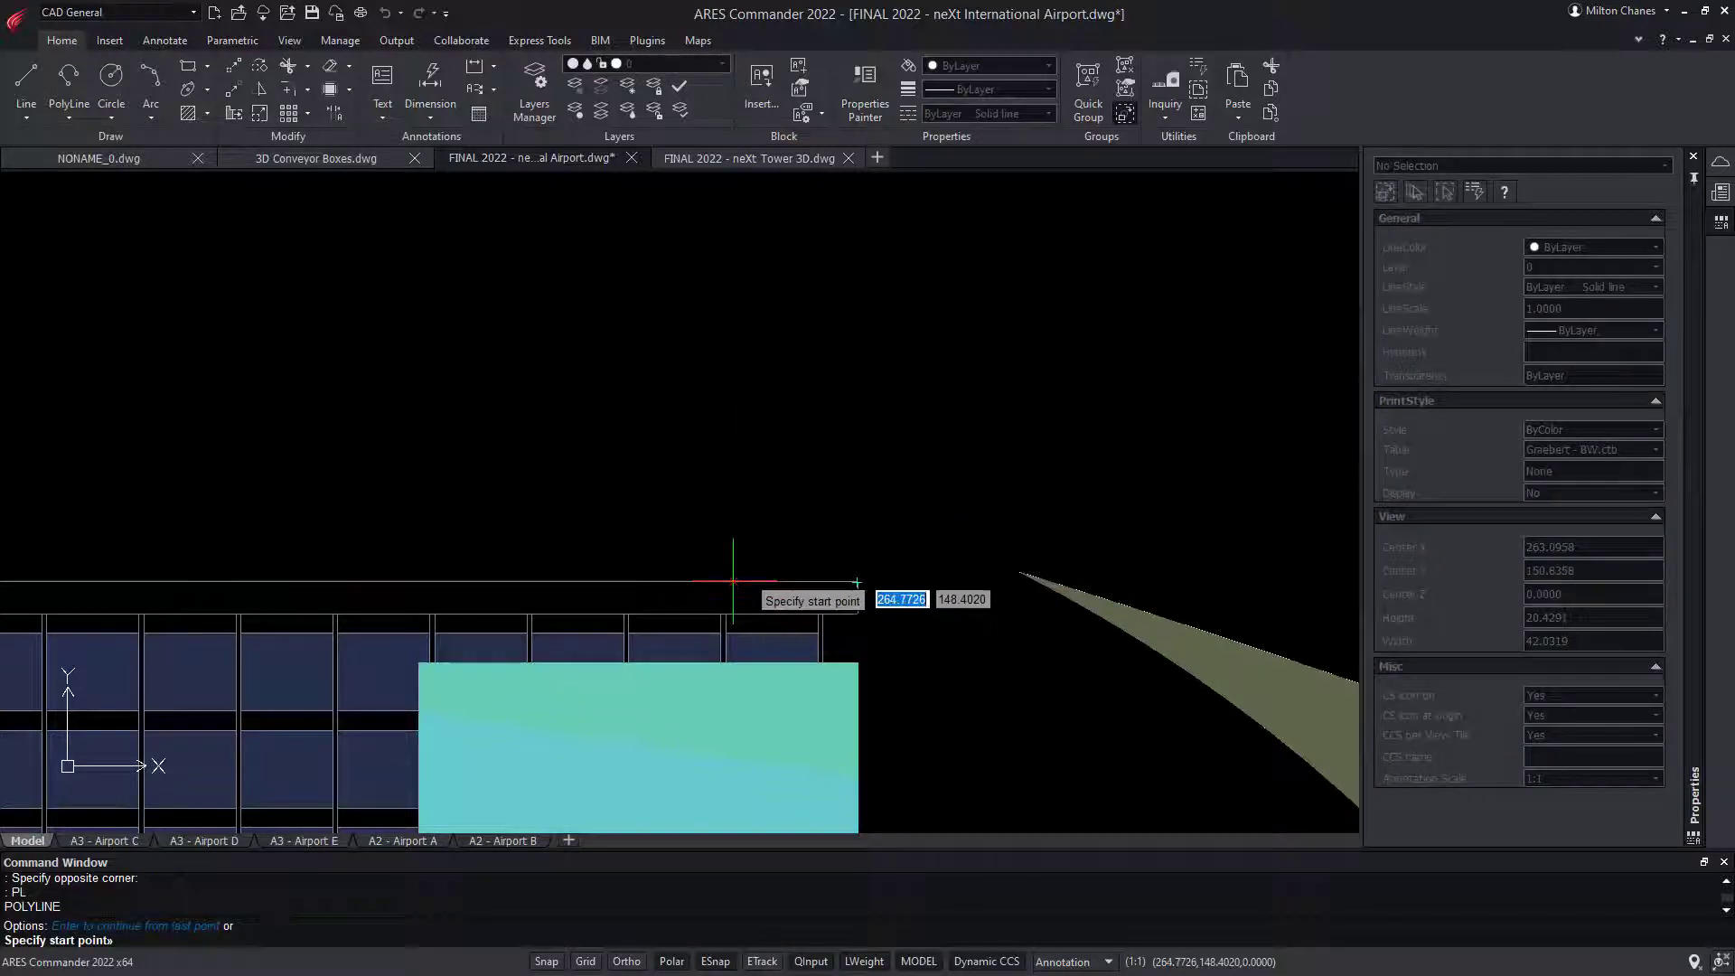
pyautogui.write('17')
pyautogui.press('Return')
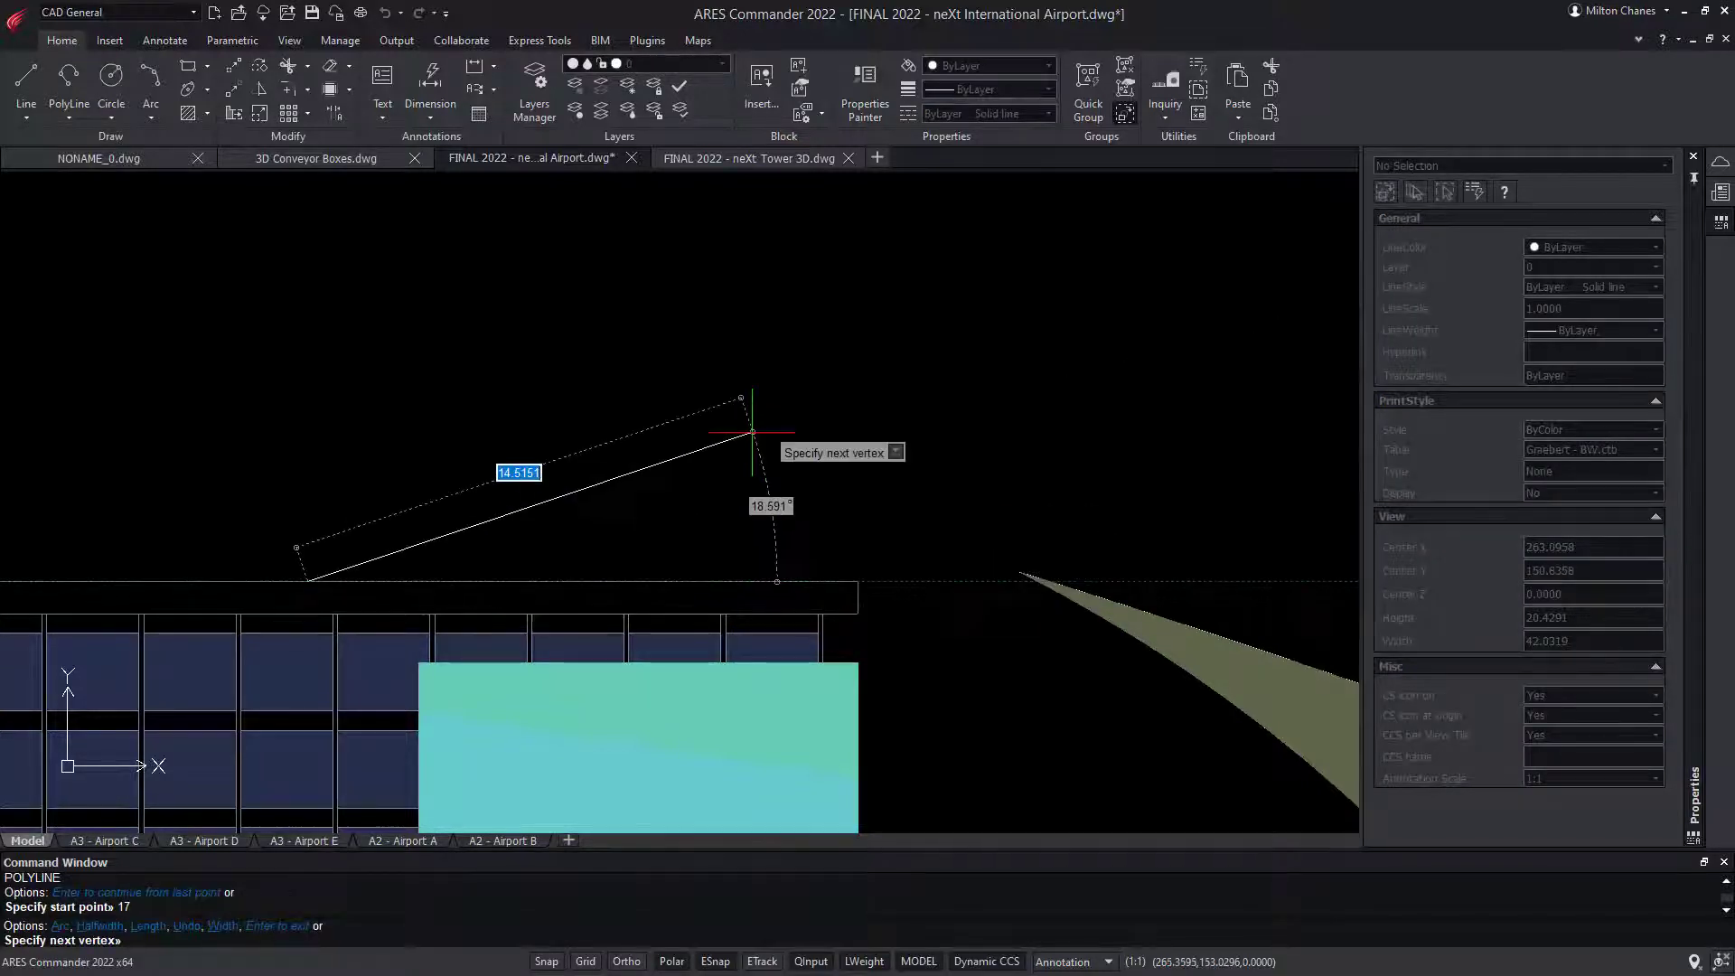
pyautogui.write('12')
pyautogui.press('Tab')
pyautogui.write('45')
pyautogui.press('Return')
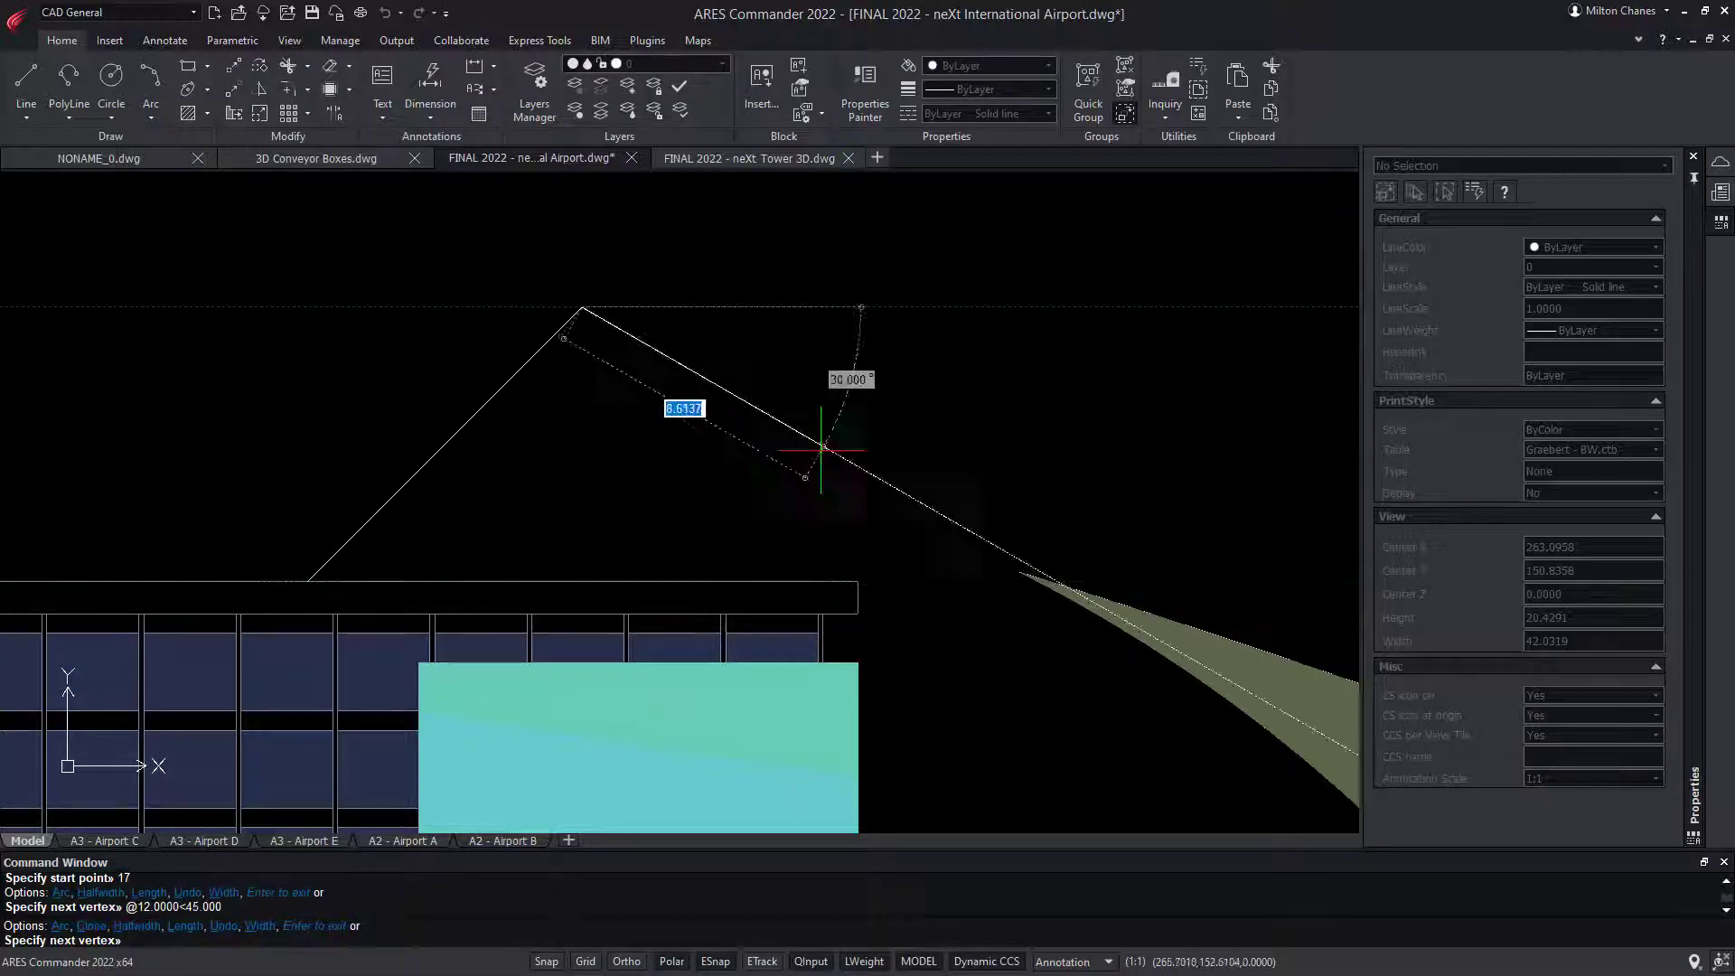
pyautogui.press('Return')
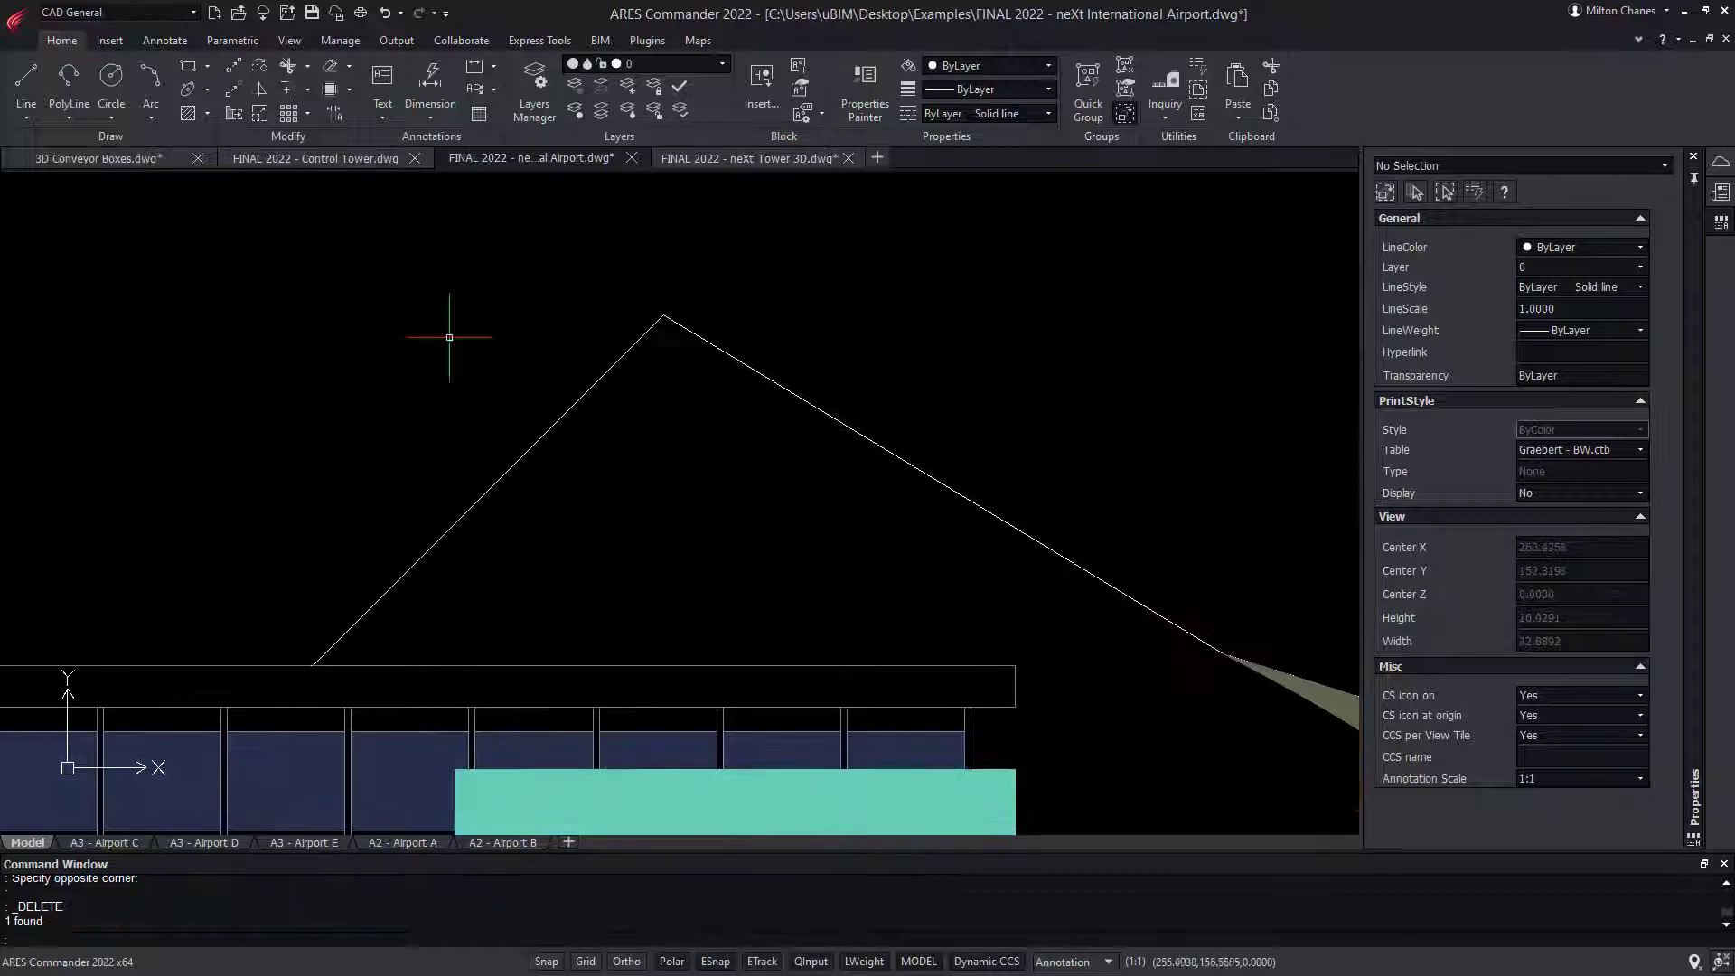
# With ortho mode on, start a line with a 2-unit horizontal segment, then cancel it
pyautogui.click(26, 79)
pyautogui.click(312, 665)
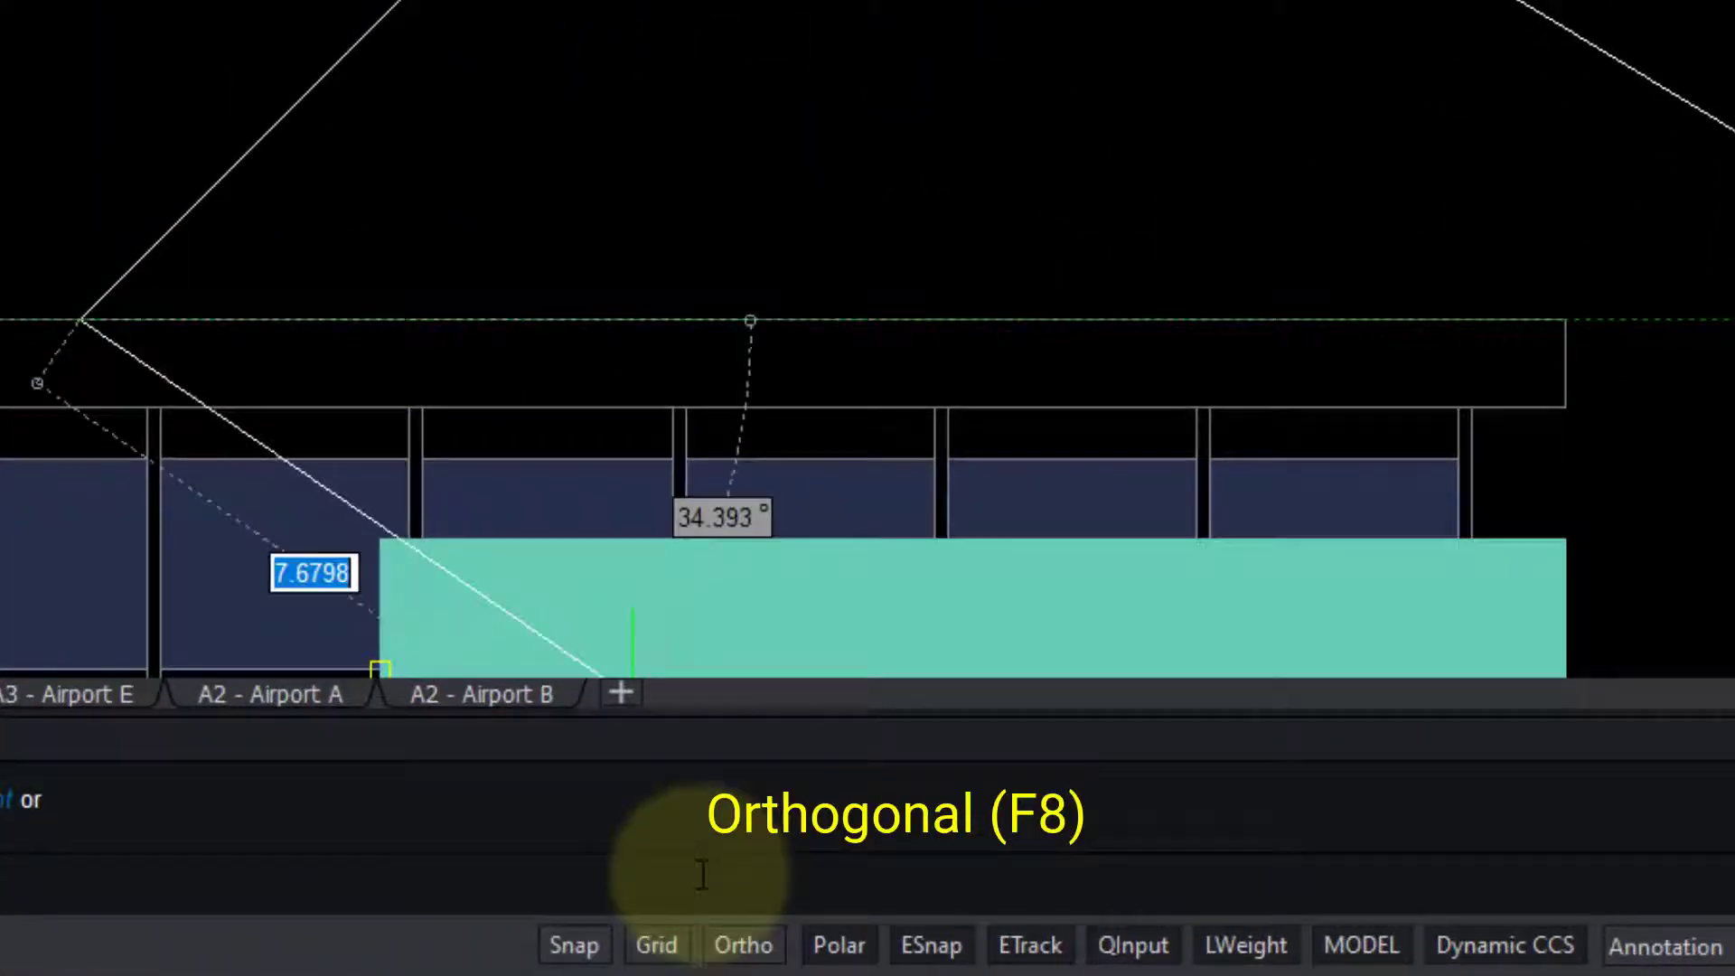
pyautogui.click(742, 945)
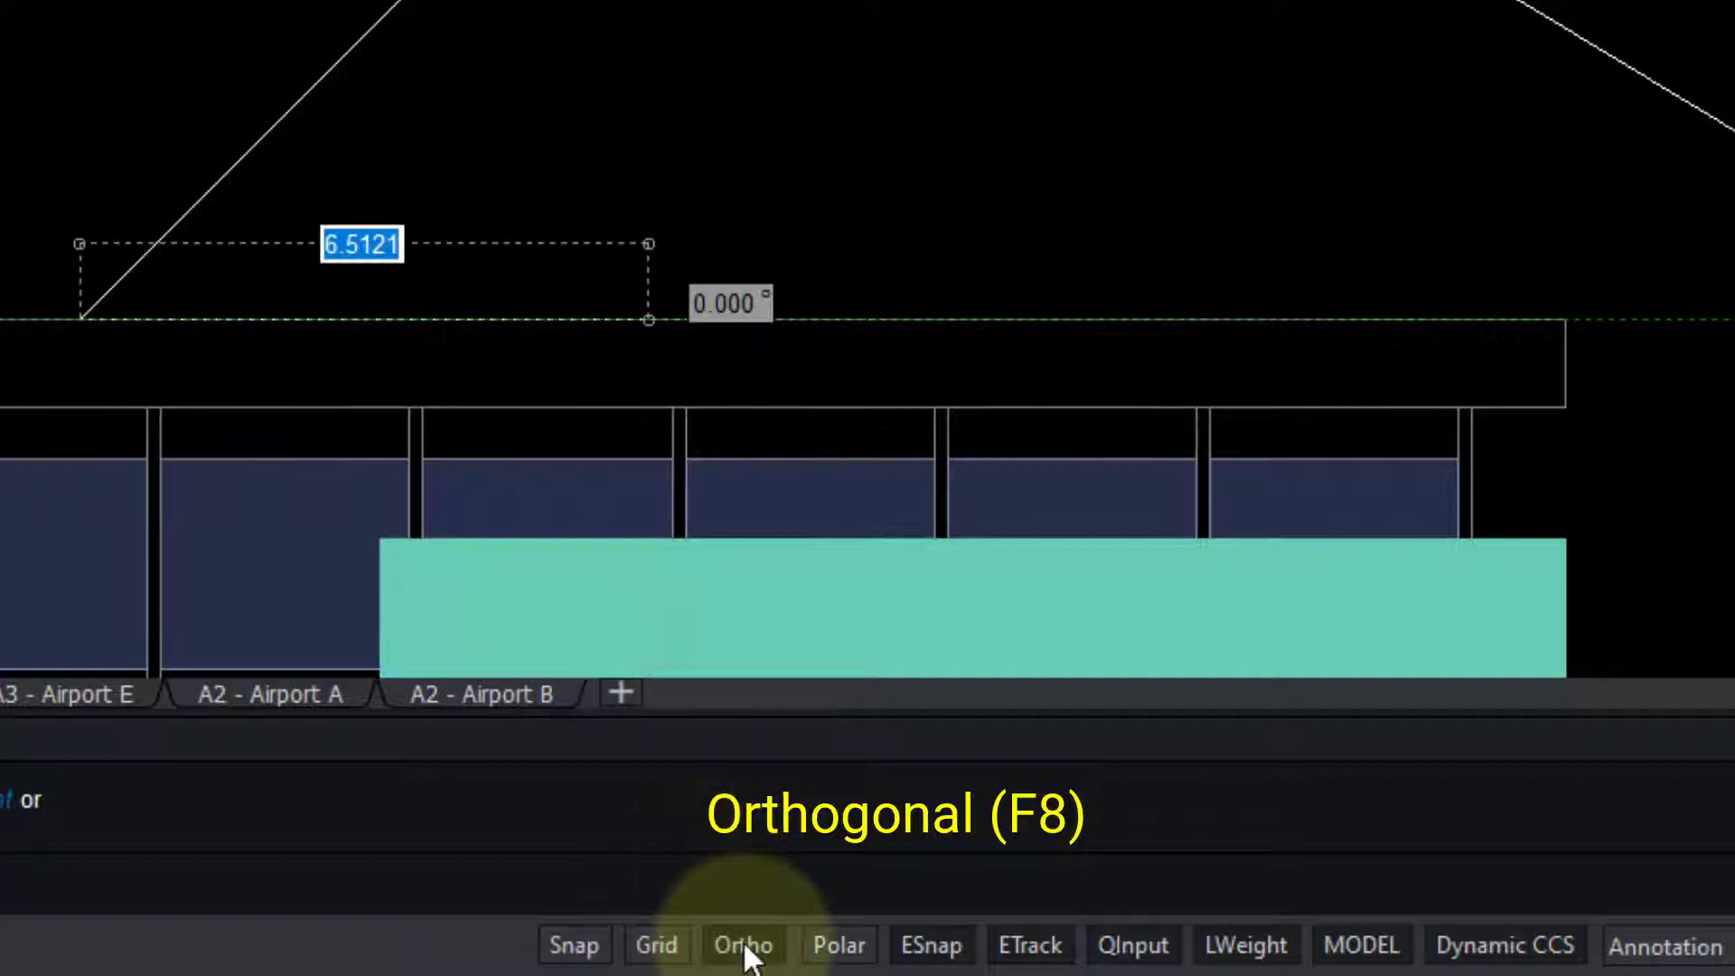
pyautogui.write('2')
pyautogui.press('Return')
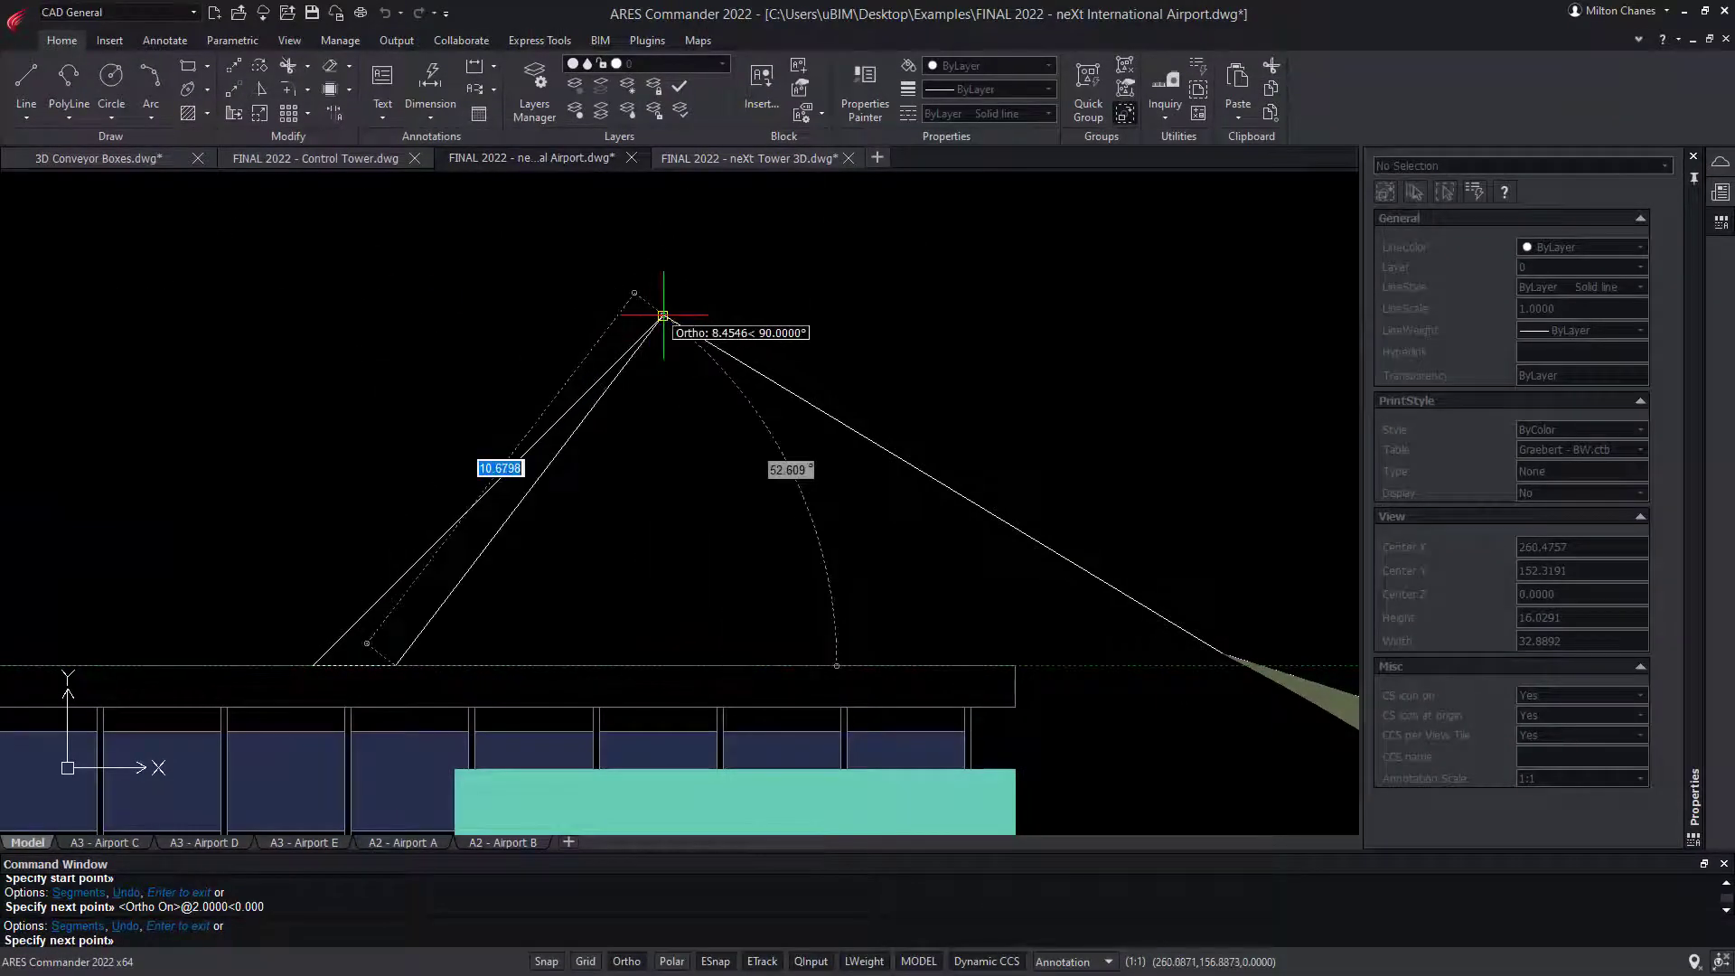
pyautogui.press('Escape')
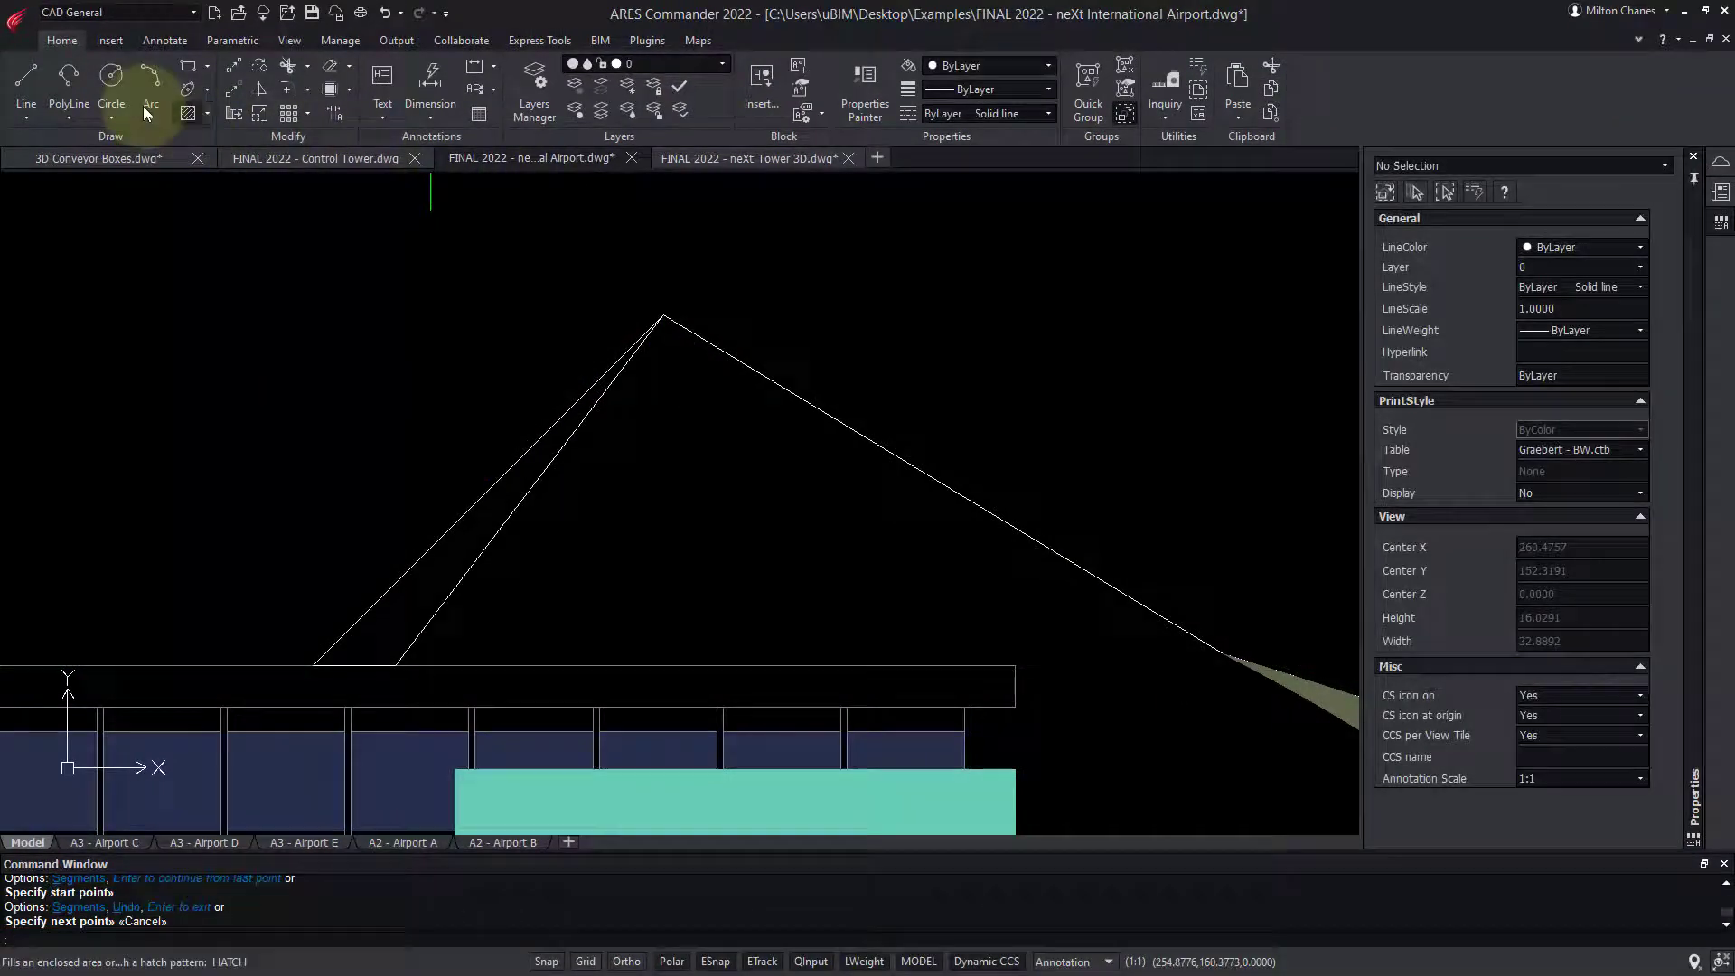
# Draw a roof polyline from the roof endpoint: 2 units left, then a perpendicular vertex
pyautogui.click(69, 77)
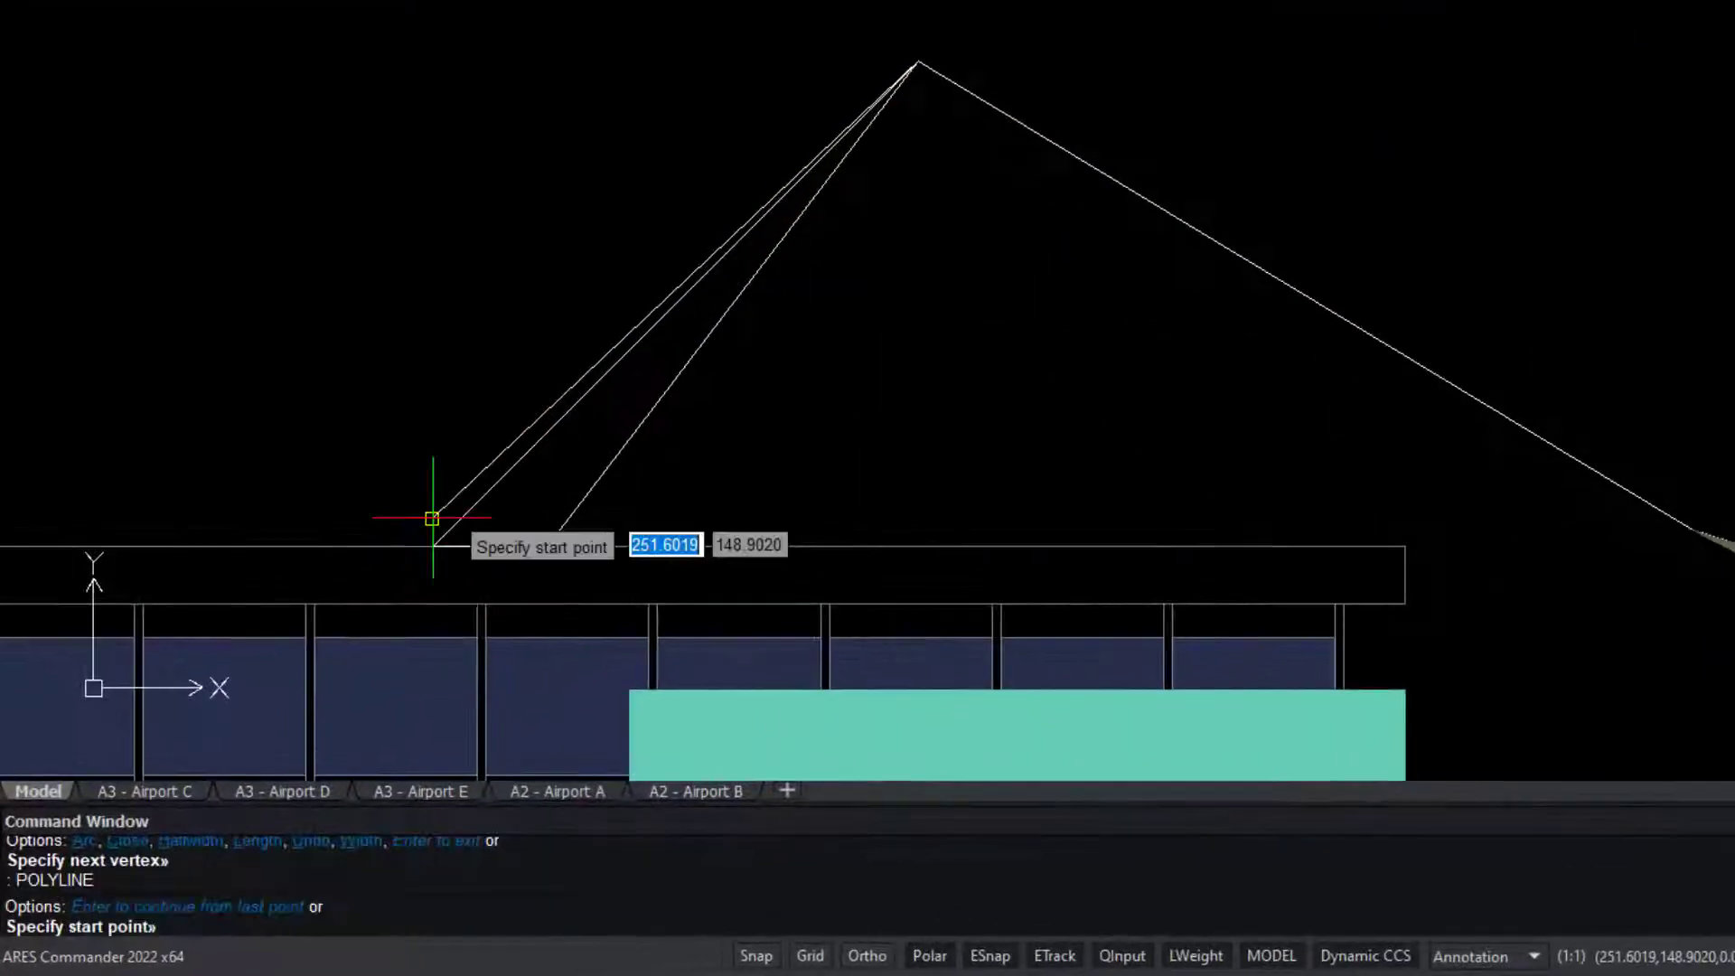
pyautogui.click(432, 518)
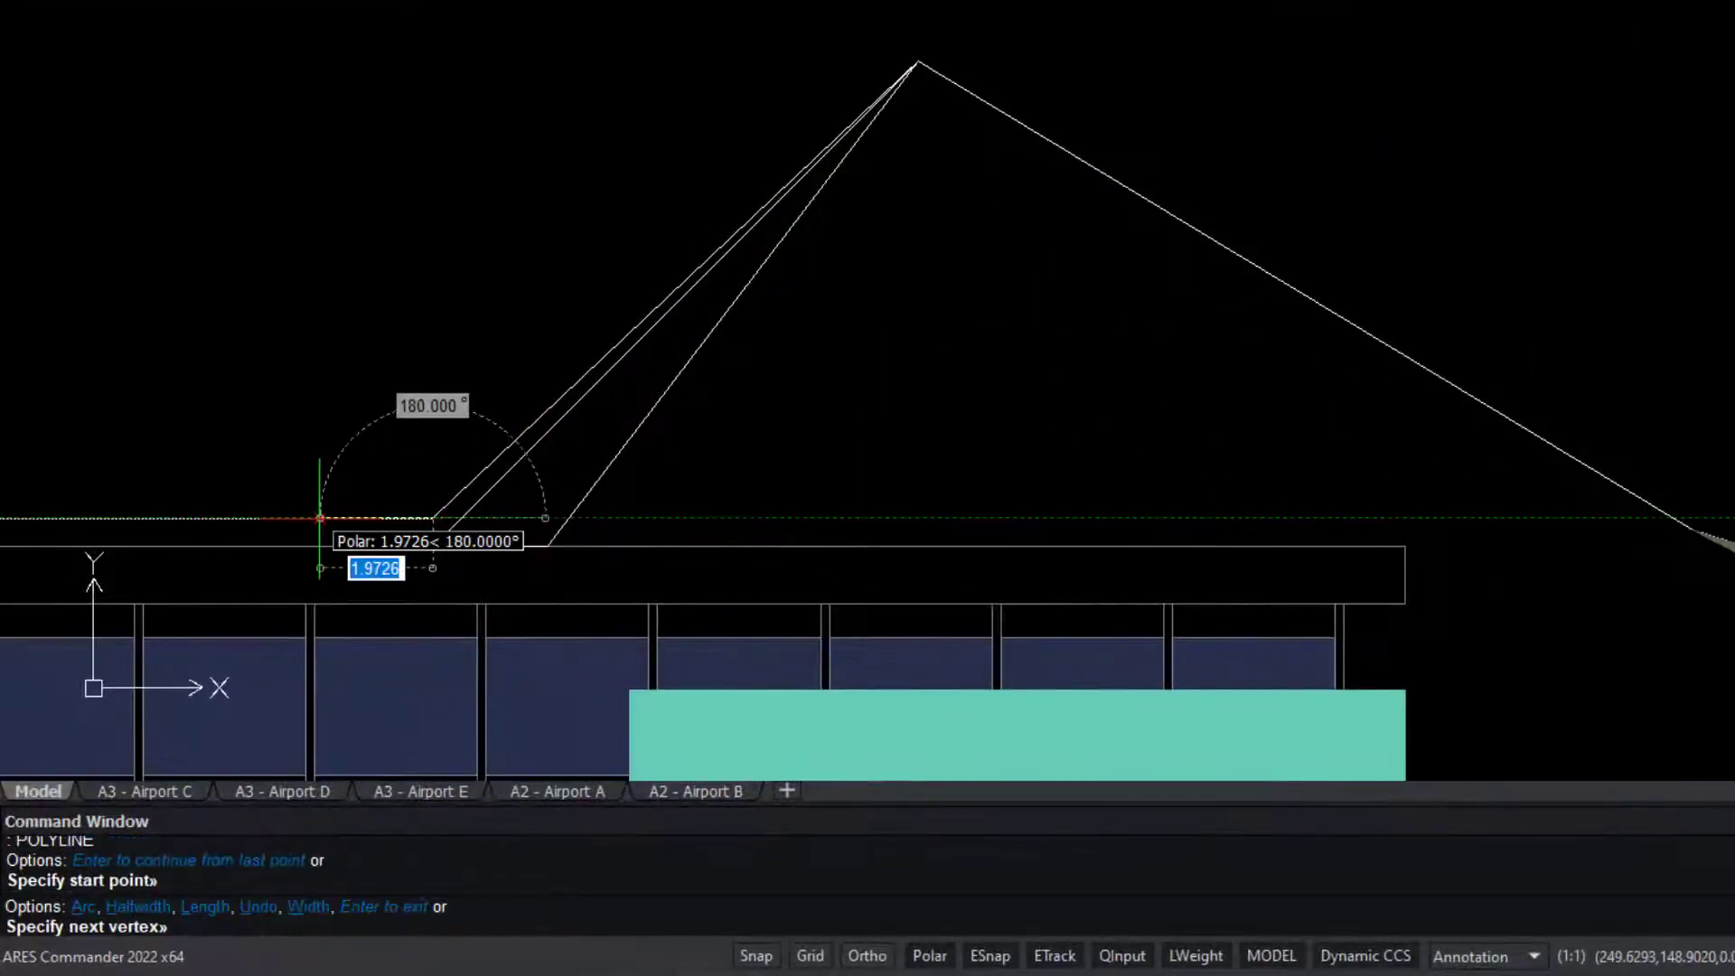
pyautogui.write('2')
pyautogui.press('Return')
pyautogui.keyDown('shift'); pyautogui.rightClick(320, 518); pyautogui.keyUp('shift')
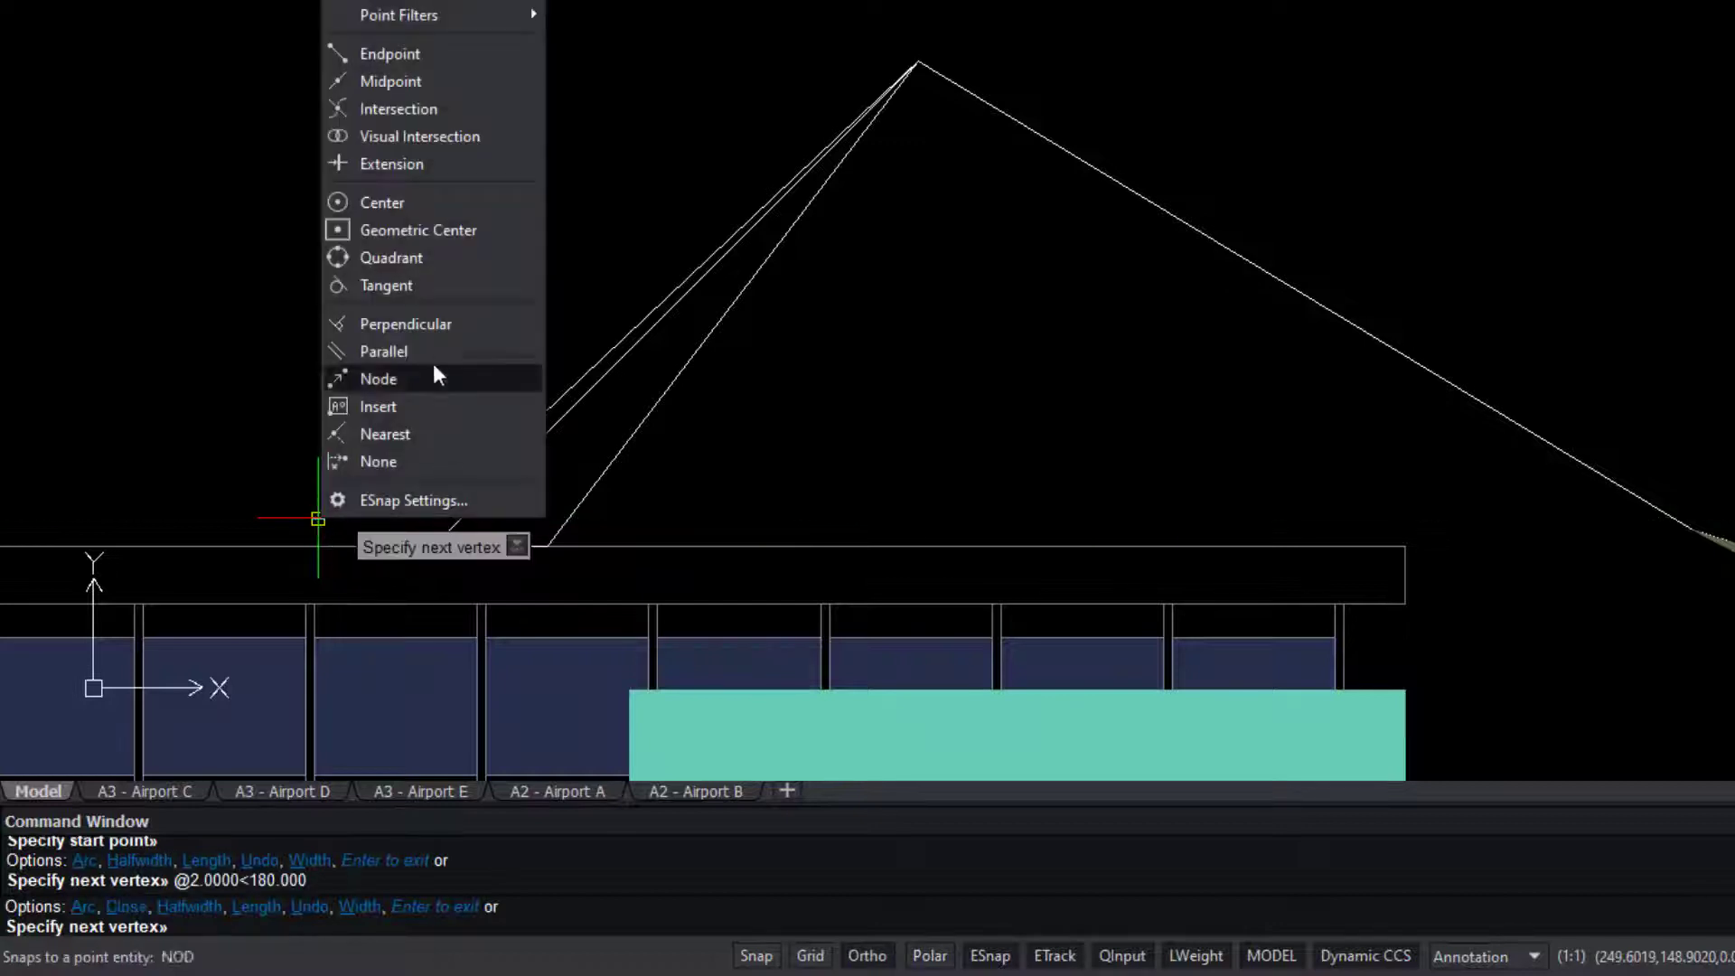
pyautogui.click(379, 312)
pyautogui.click(298, 547)
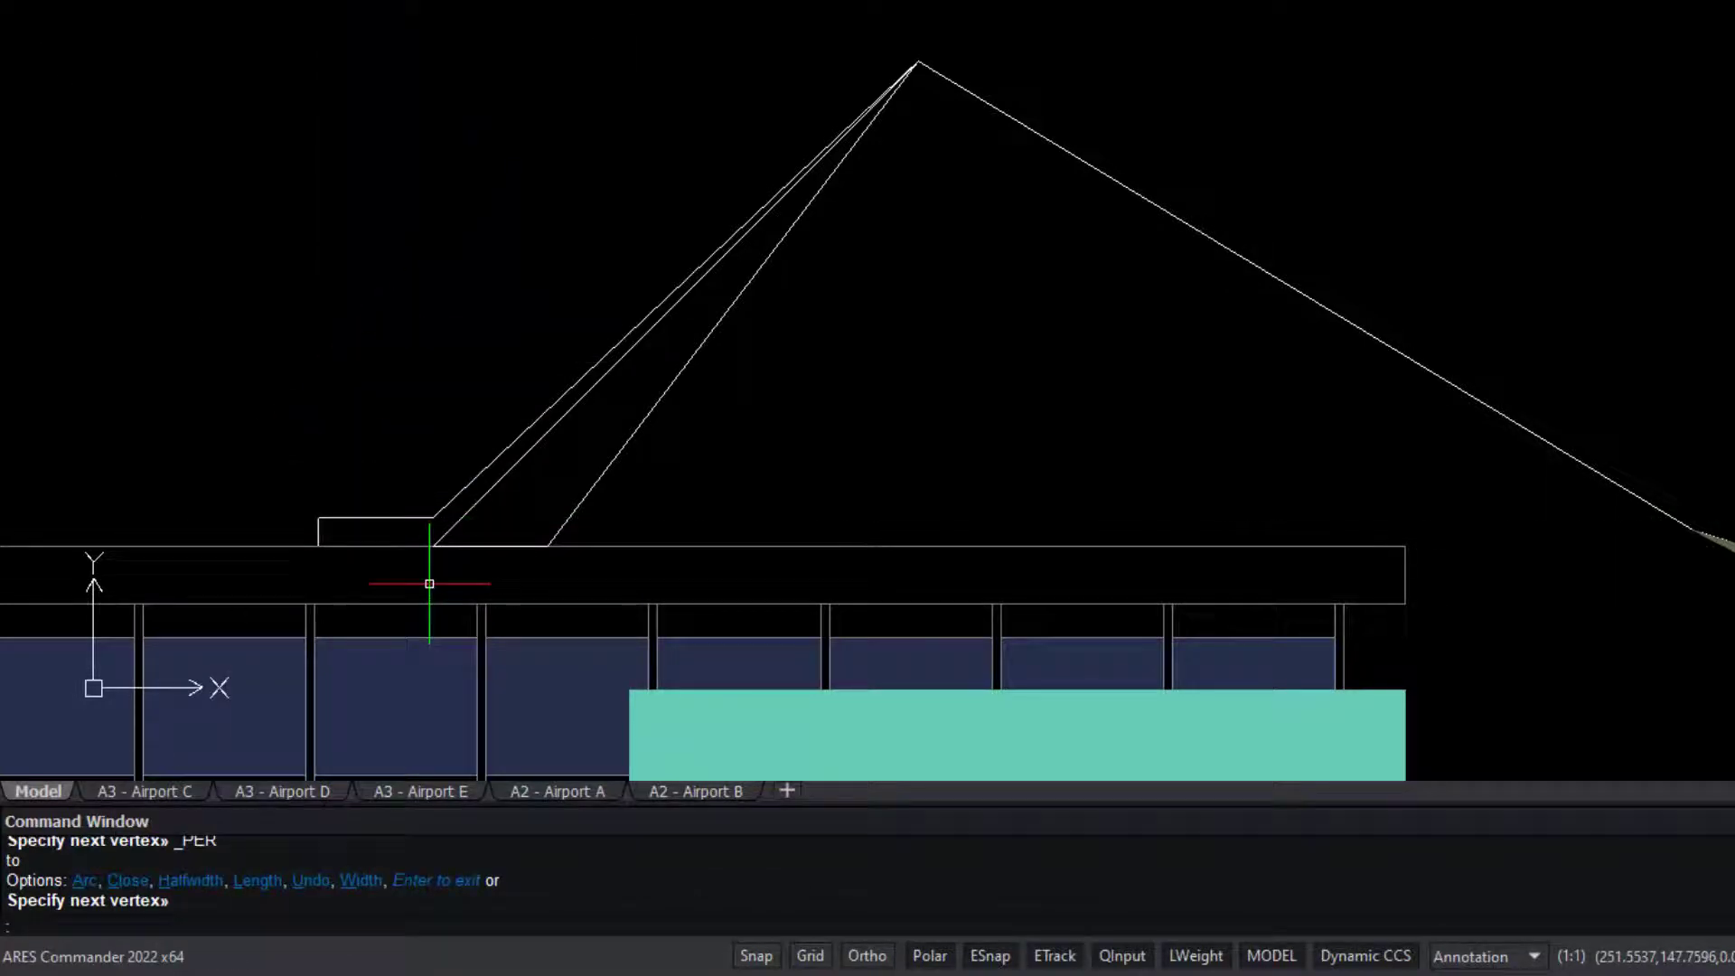
pyautogui.press('Return')
# Convert the sloped roof segment into an arc and fix its curvature
pyautogui.click(603, 356)
pyautogui.moveTo(674, 287)
pyautogui.click(740, 371)
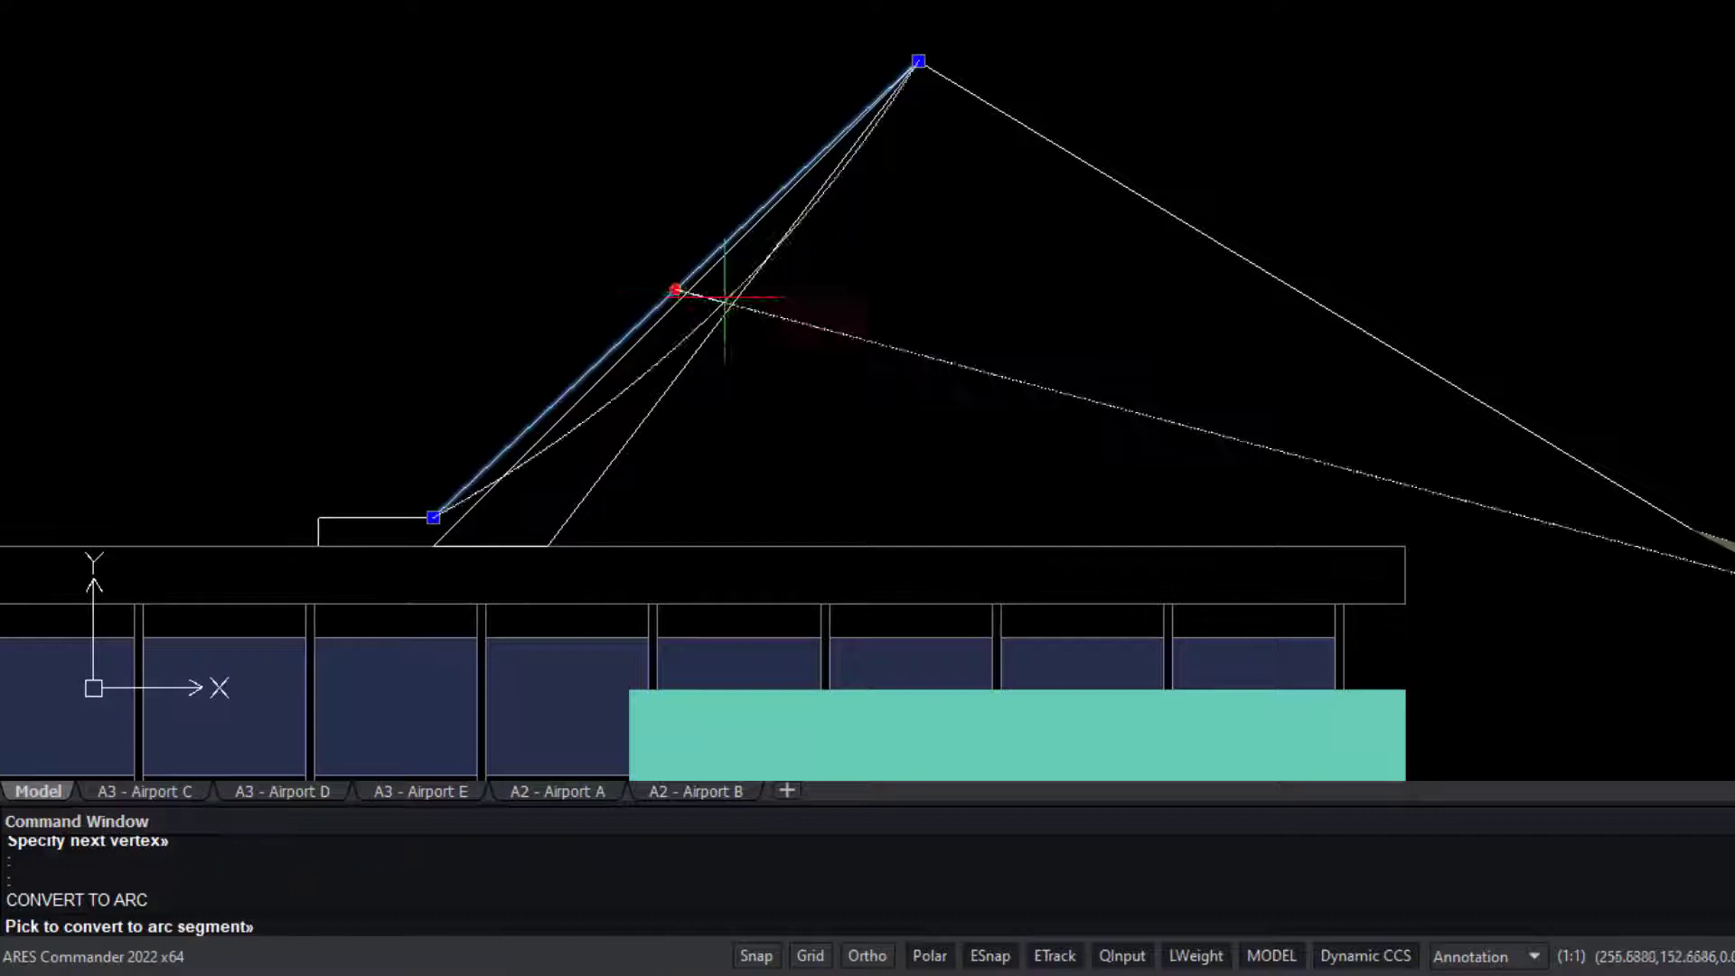
pyautogui.click(644, 264)
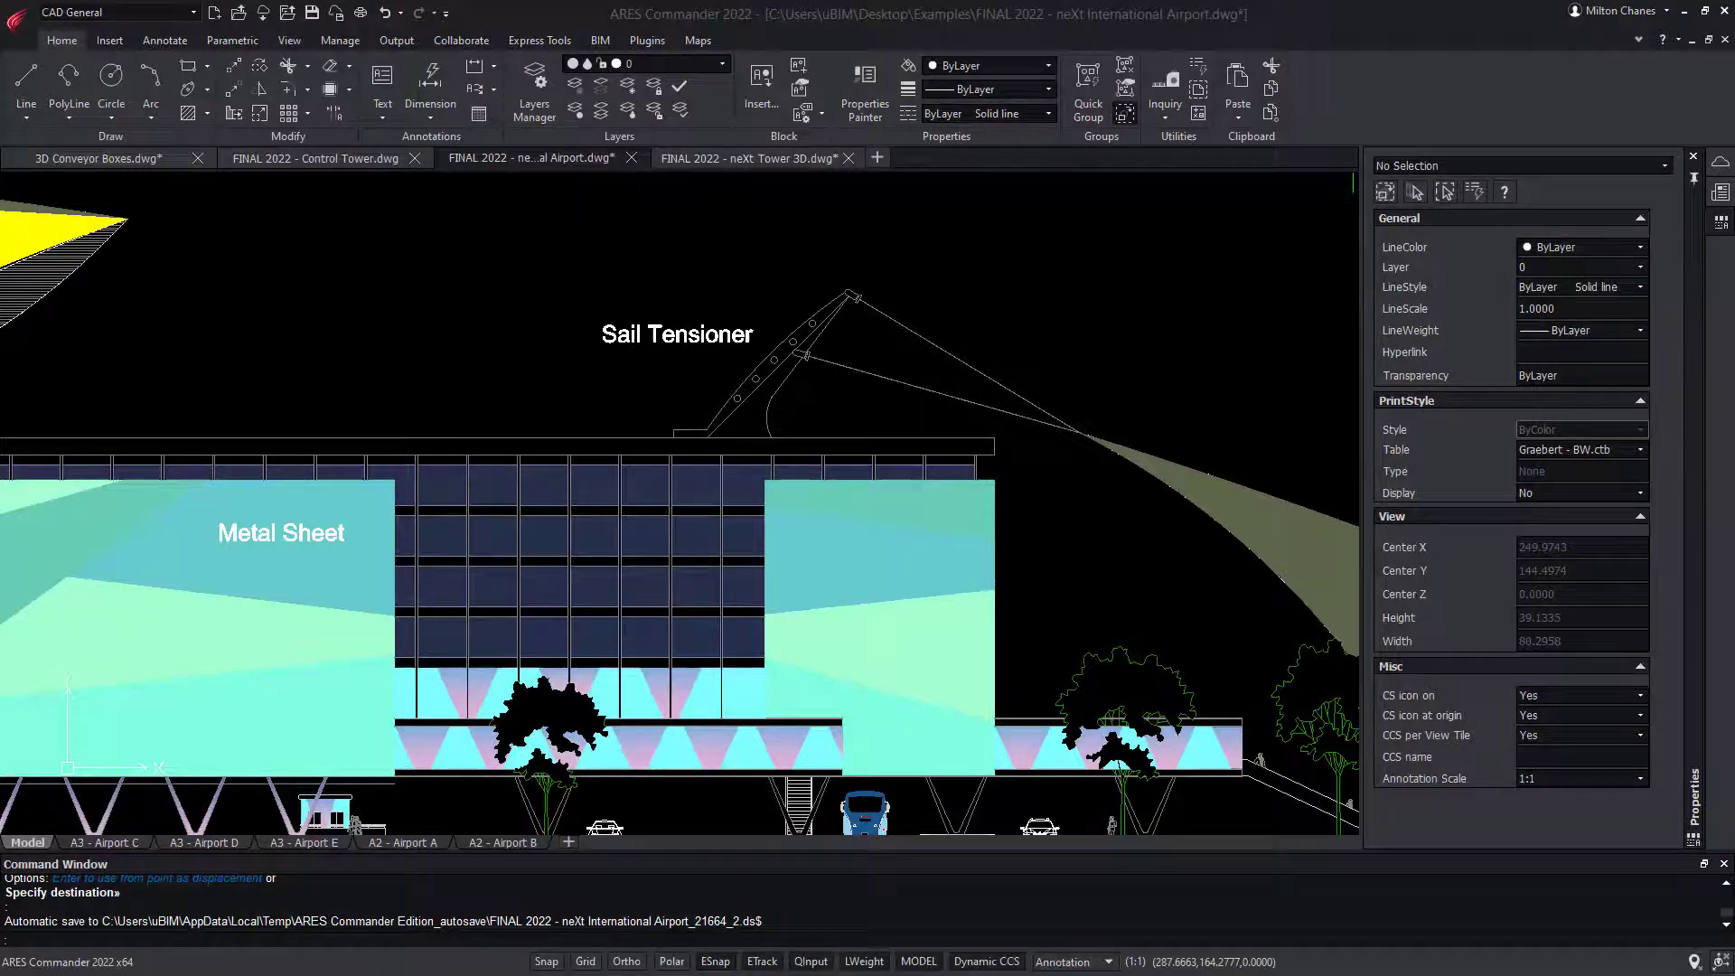
pyautogui.press('F9')
pyautogui.press('F9')
pyautogui.press('F10')
pyautogui.press('F10')
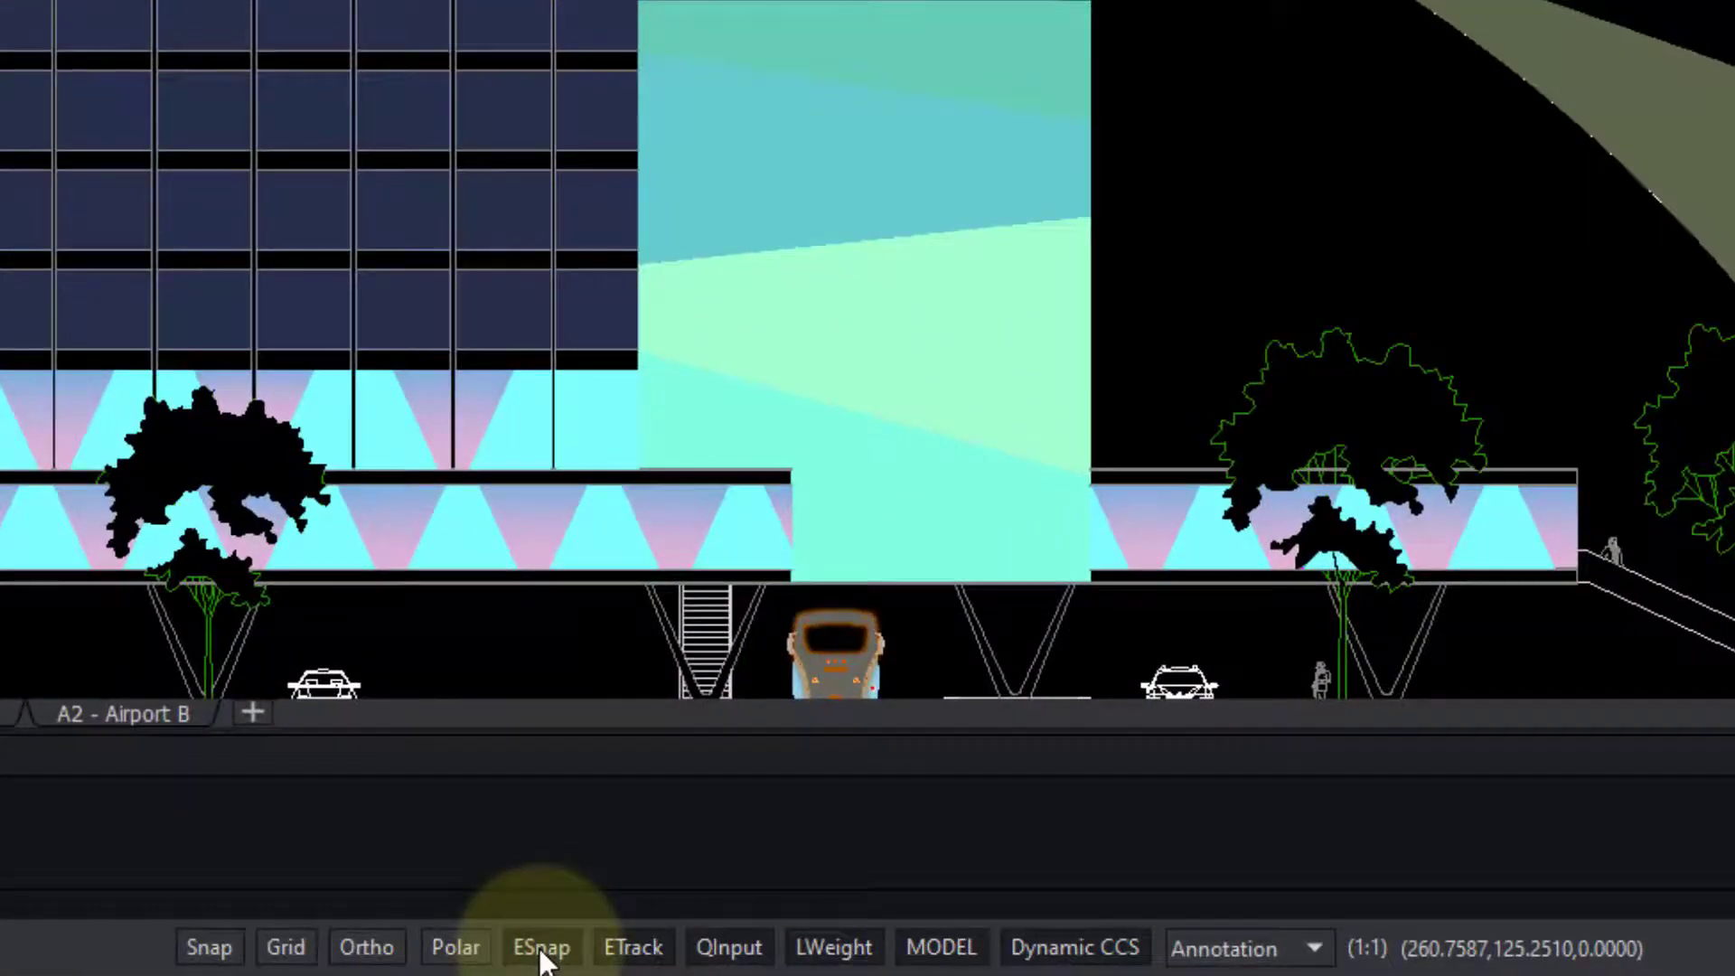
pyautogui.rightClick(542, 956)
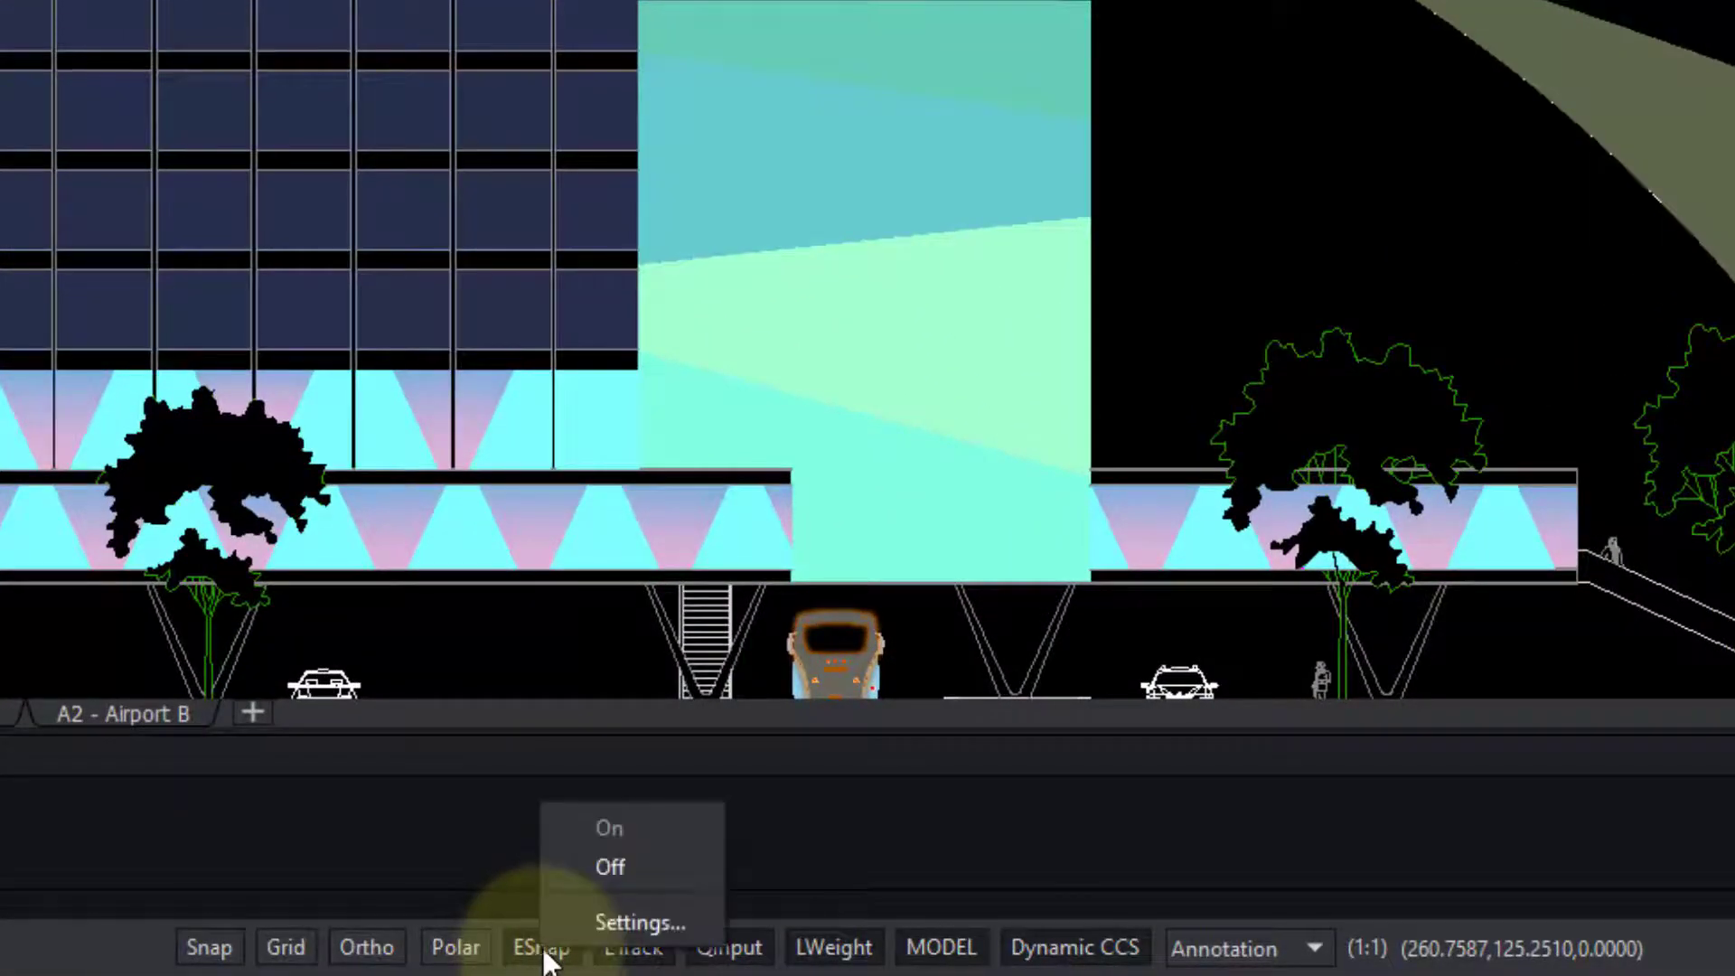
pyautogui.click(620, 915)
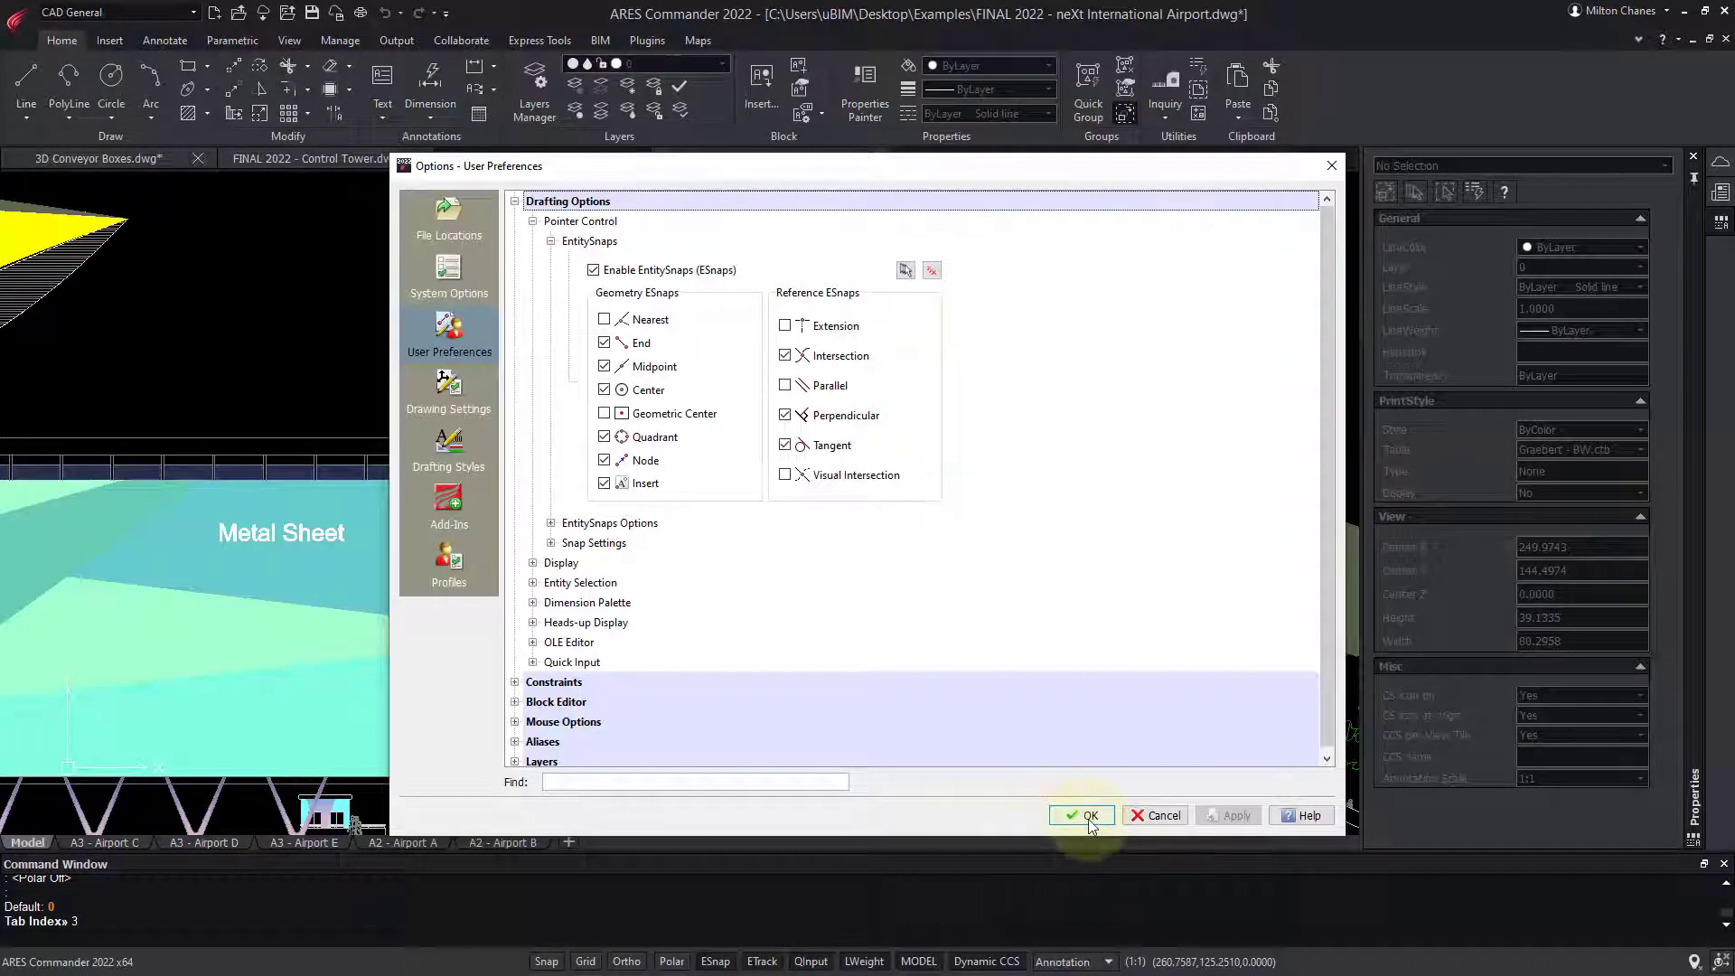
pyautogui.click(1081, 815)
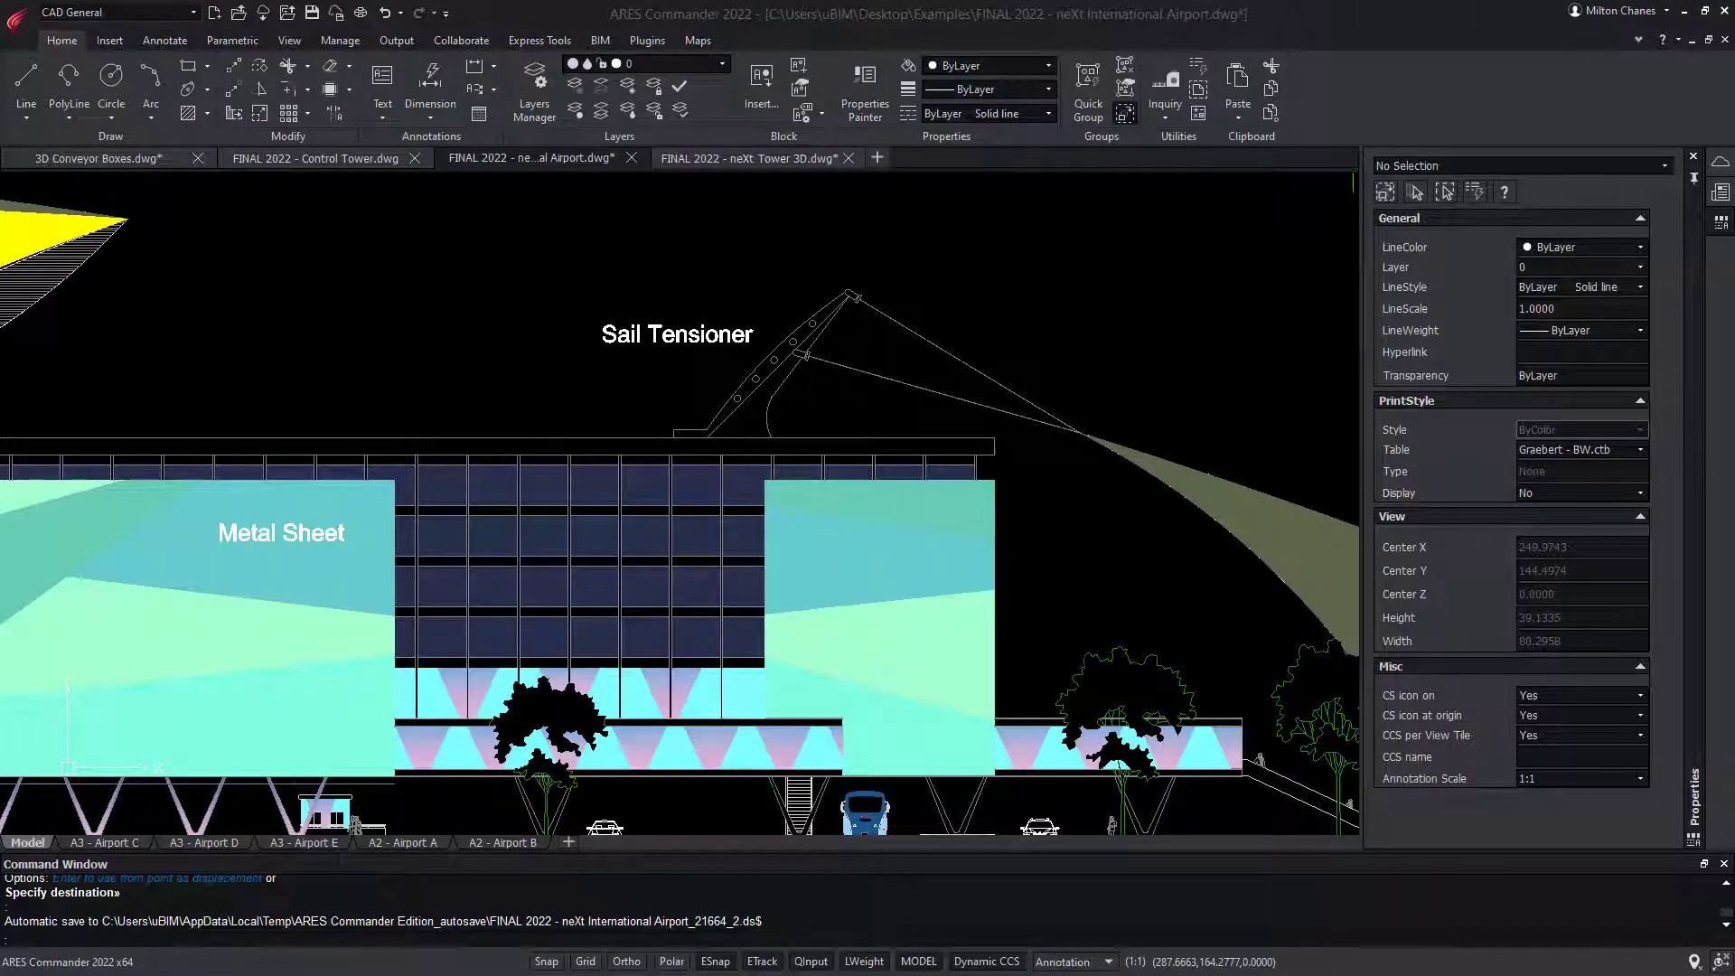
# Close the extra palettes, widen the docked Properties palette, and toggle its pin
pyautogui.press('Escape')
pyautogui.press('Escape')
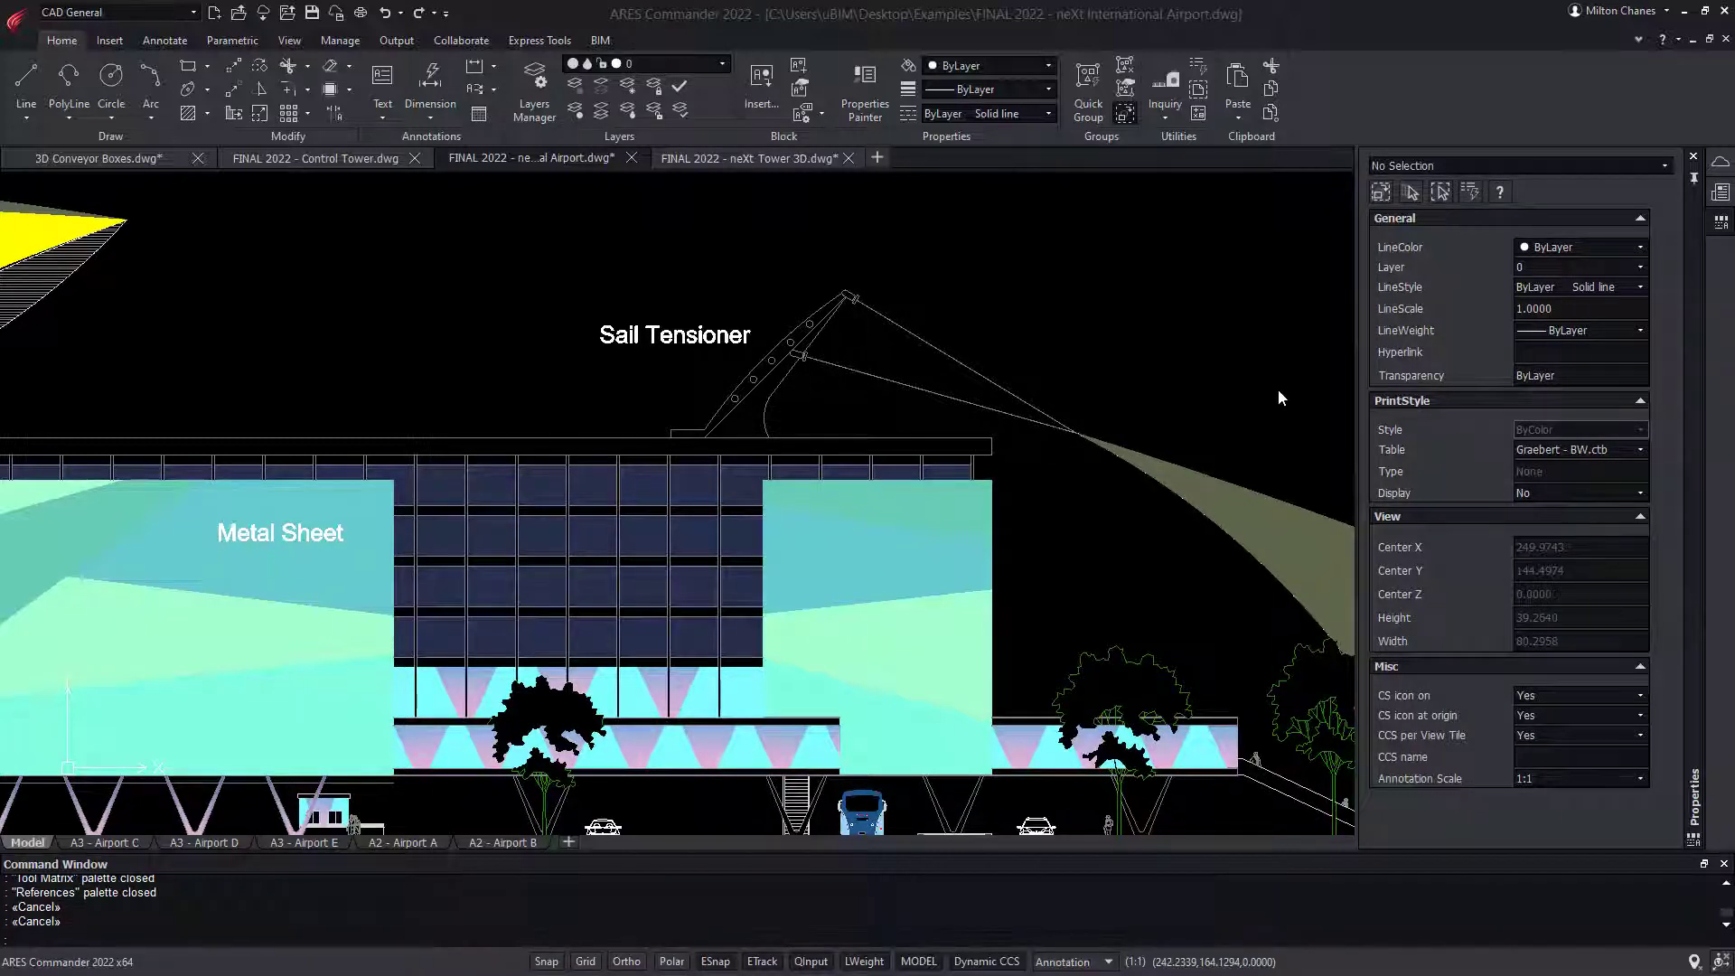
pyautogui.click(1278, 390)
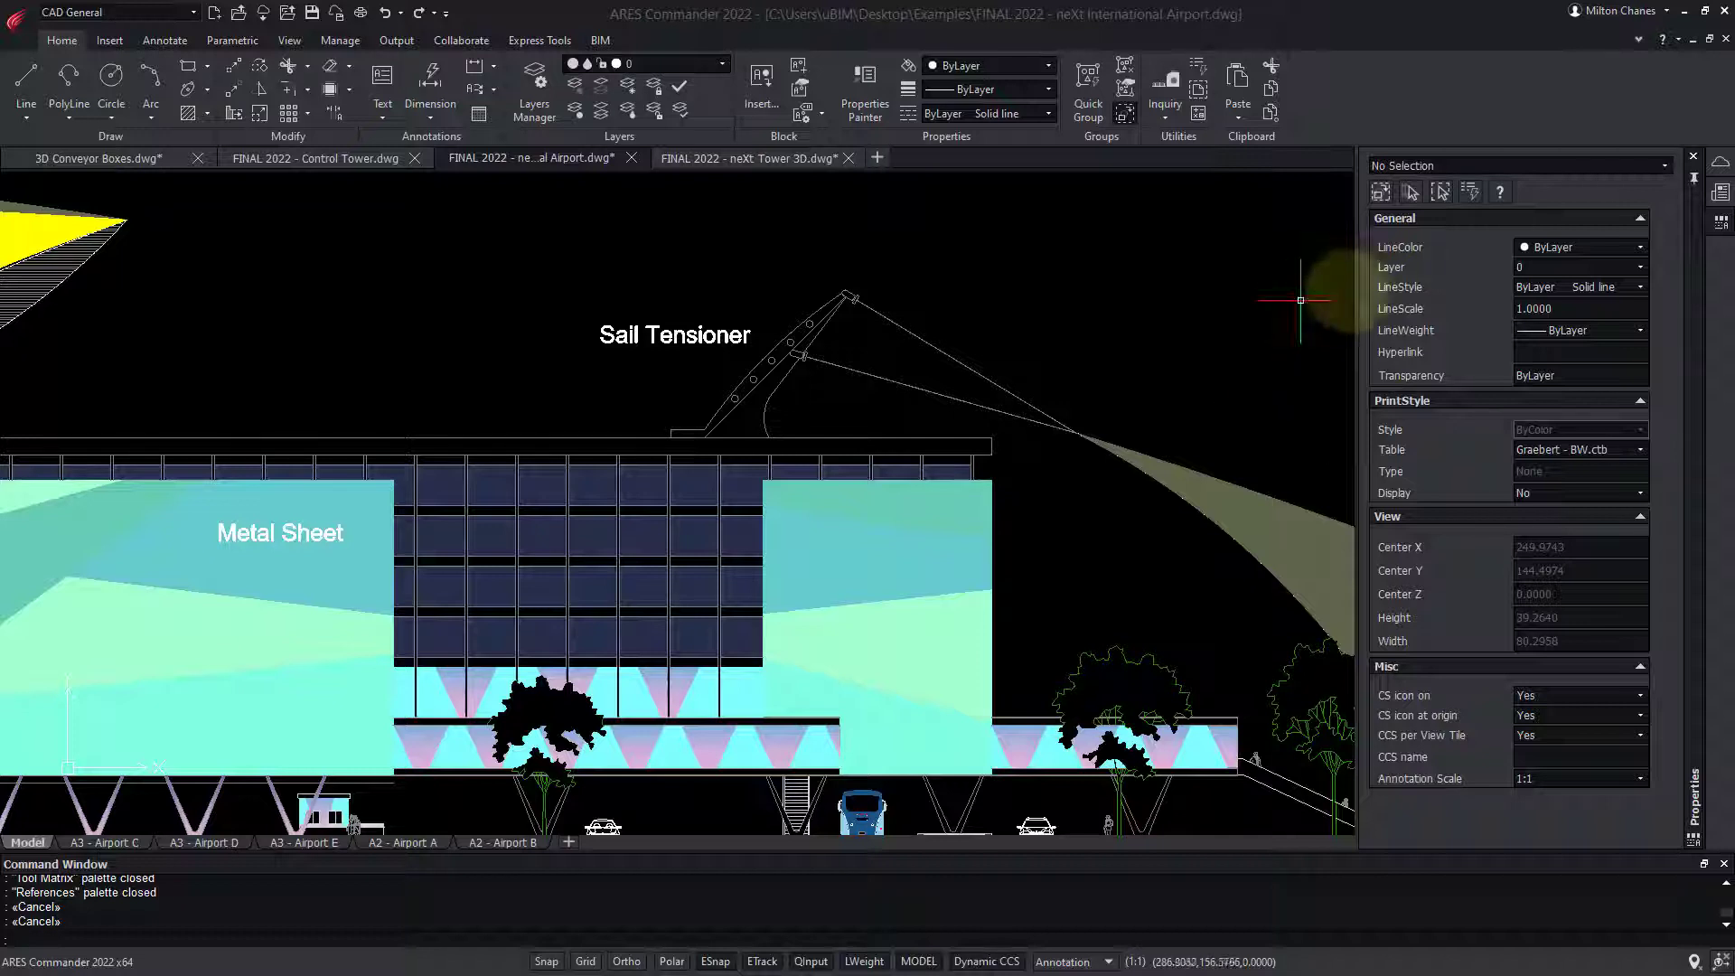
pyautogui.moveTo(1346, 295)
pyautogui.mouseDown()
pyautogui.moveTo(1154, 302)
pyautogui.moveTo(1369, 309)
pyautogui.mouseUp()
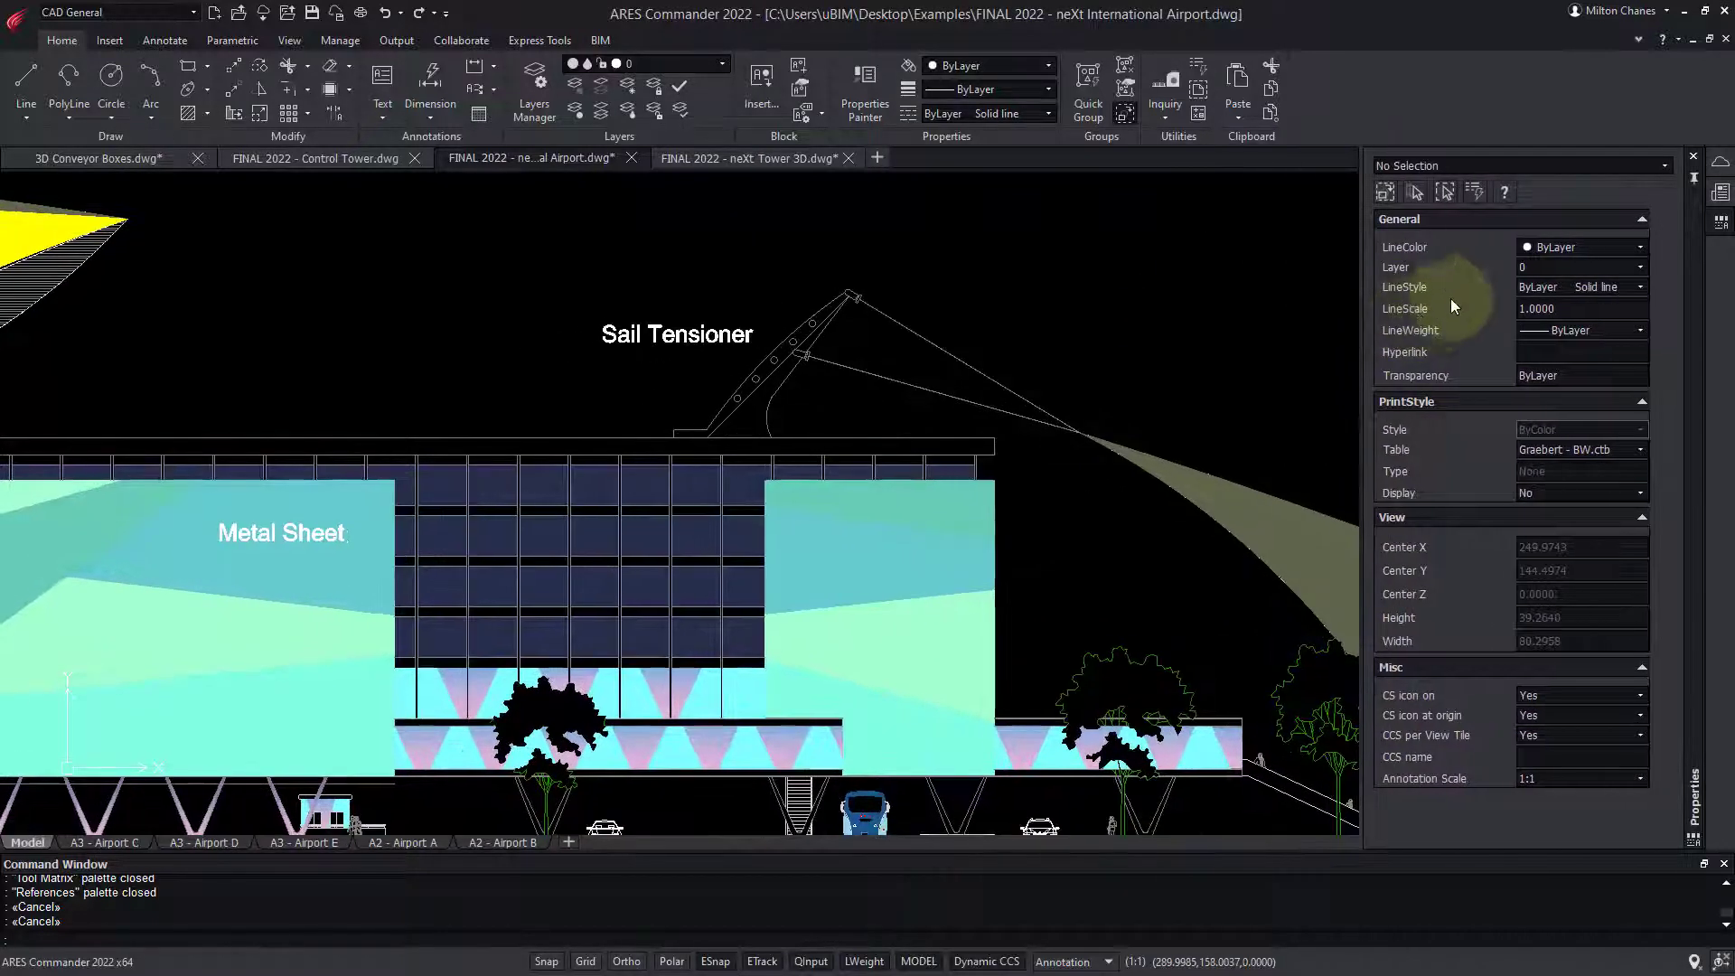
pyautogui.click(1694, 177)
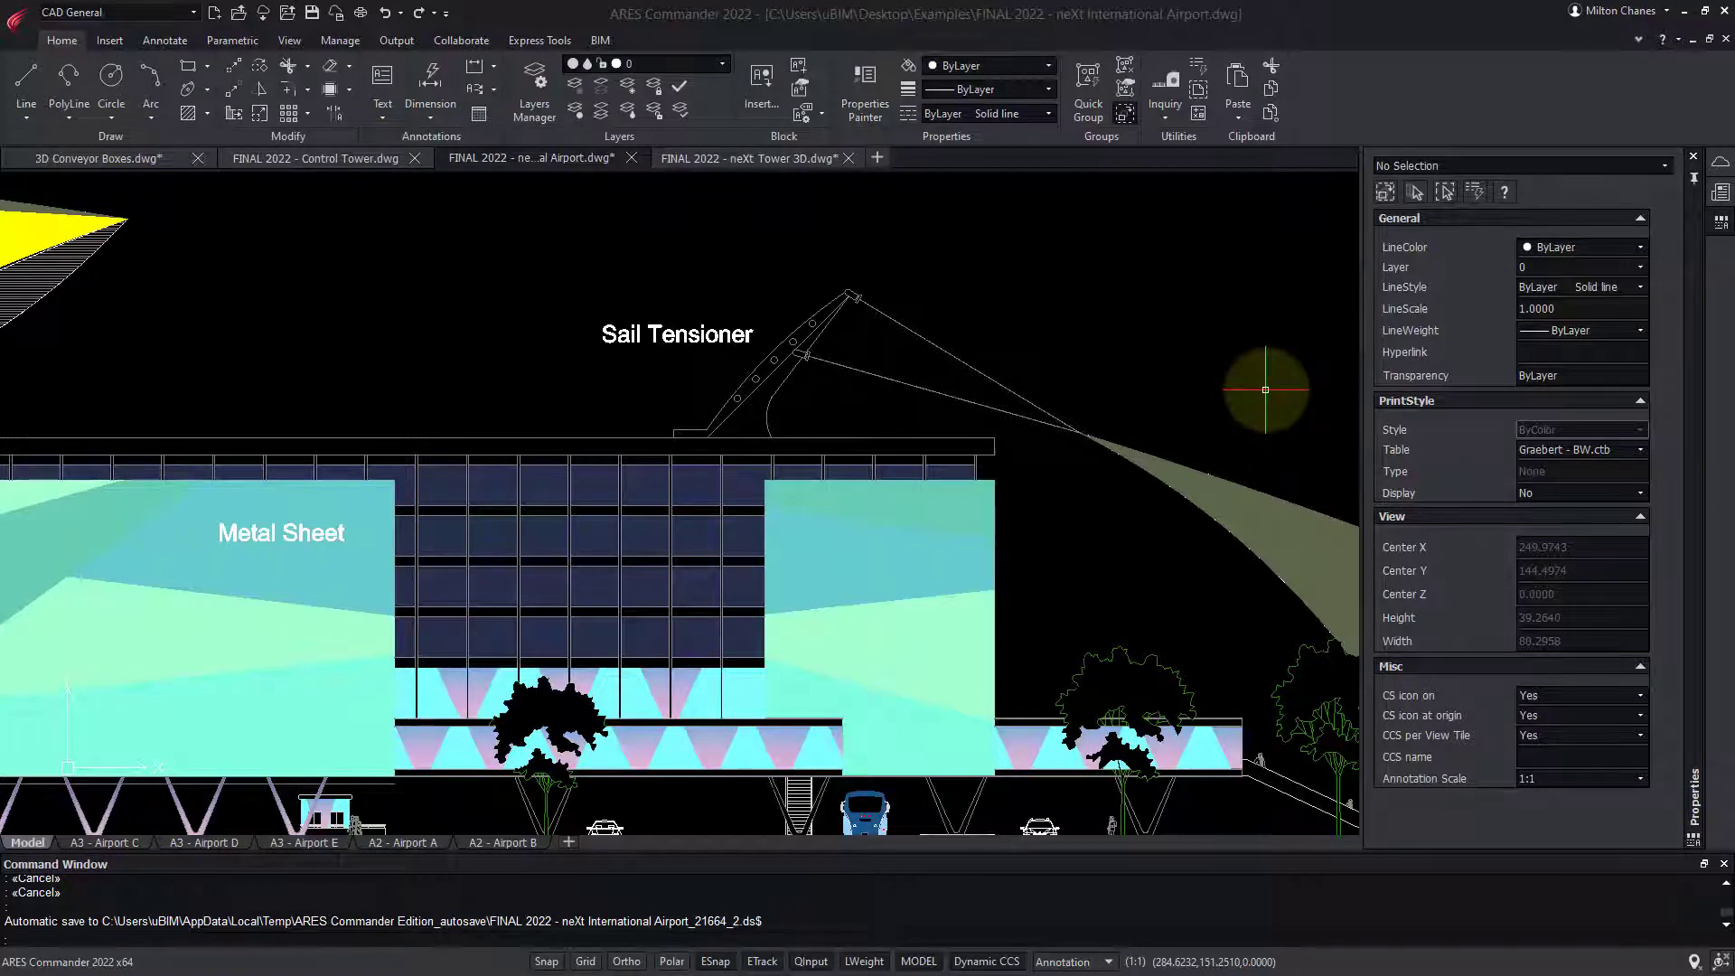
# Show the Layers Manager and References palettes
pyautogui.rightClick(1424, 96)
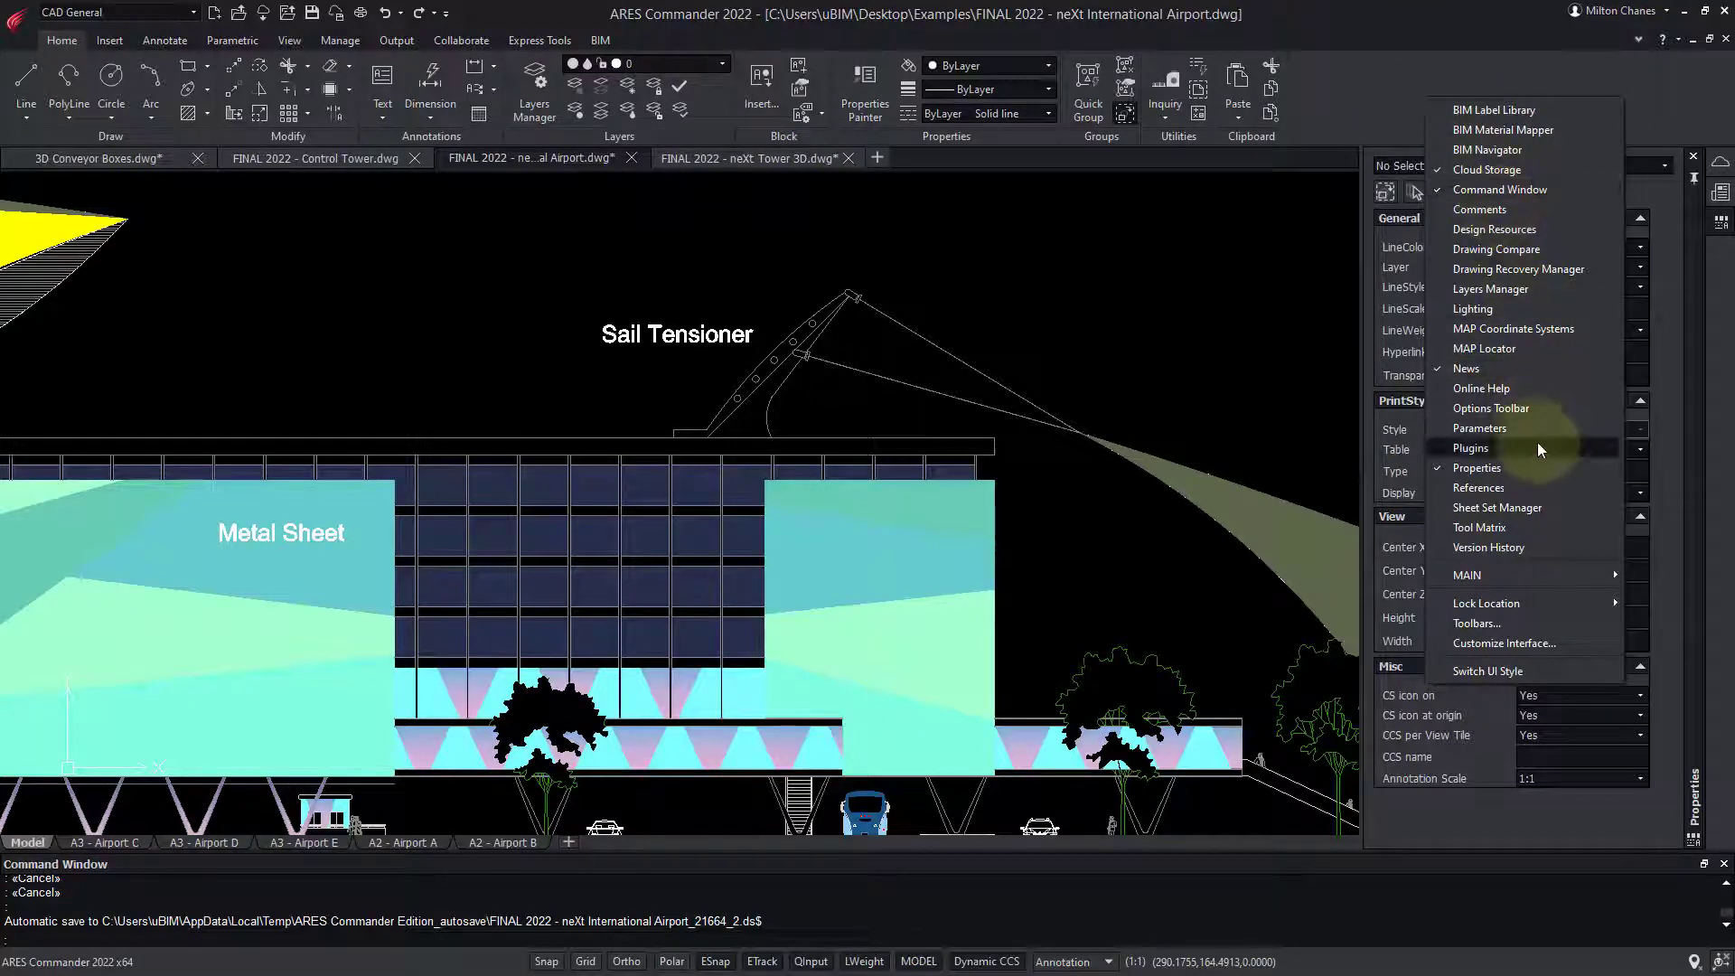
pyautogui.click(1558, 294)
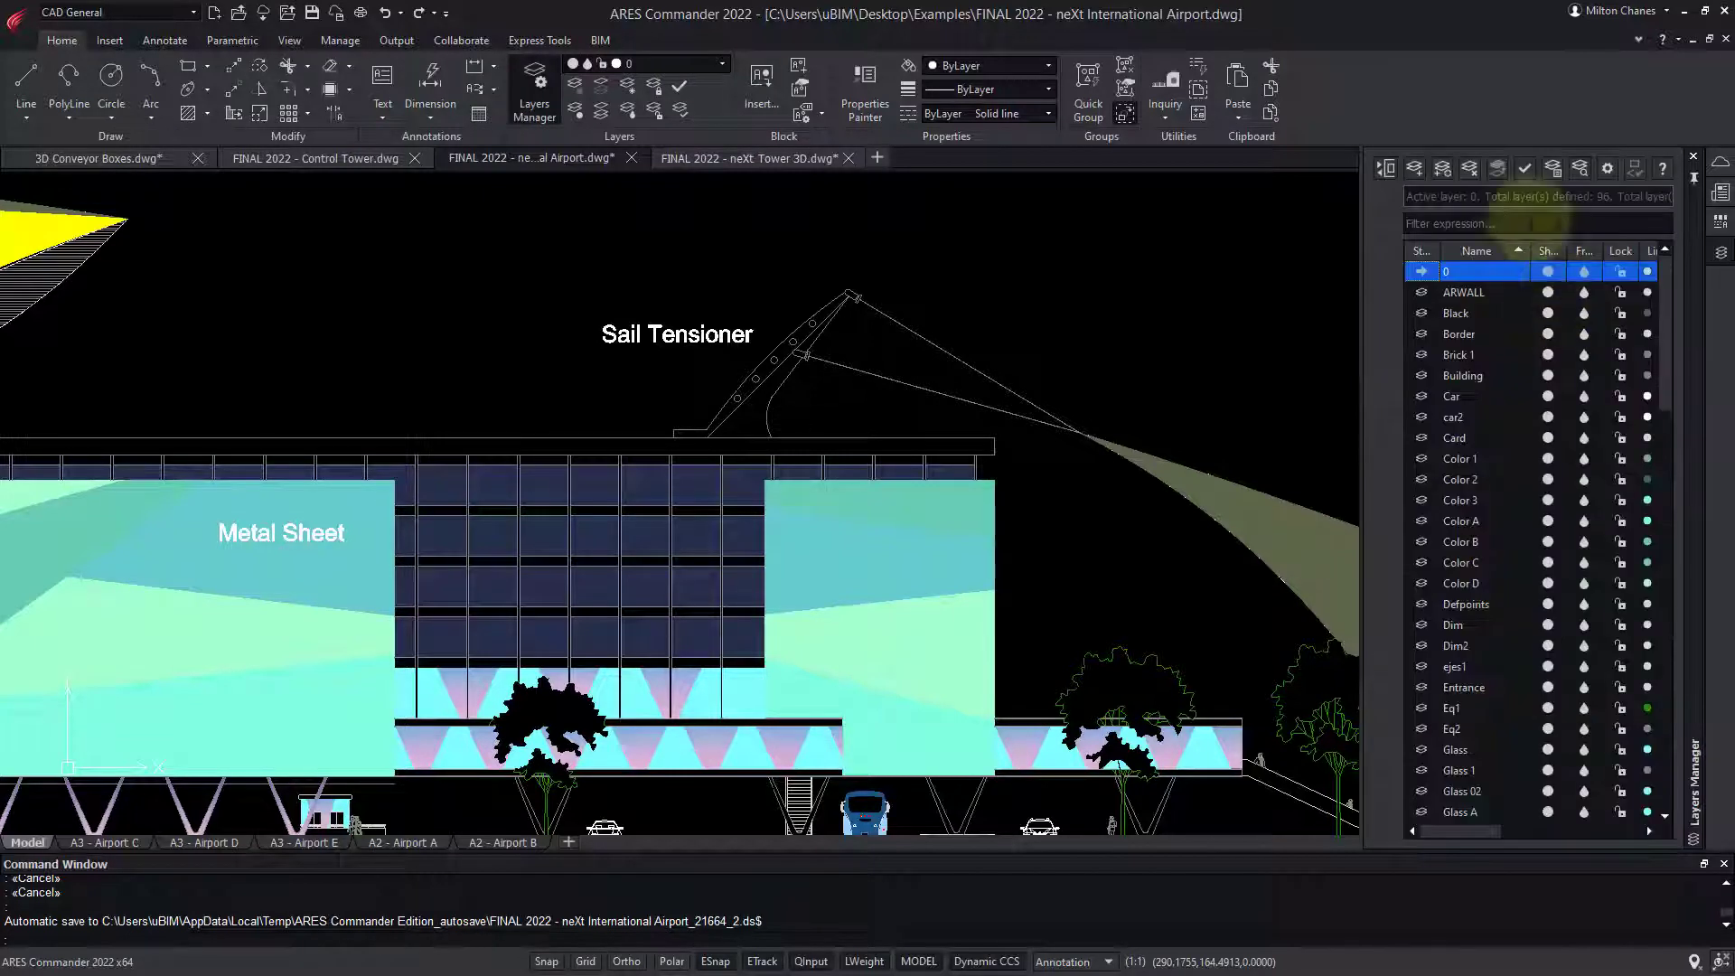
pyautogui.rightClick(1431, 96)
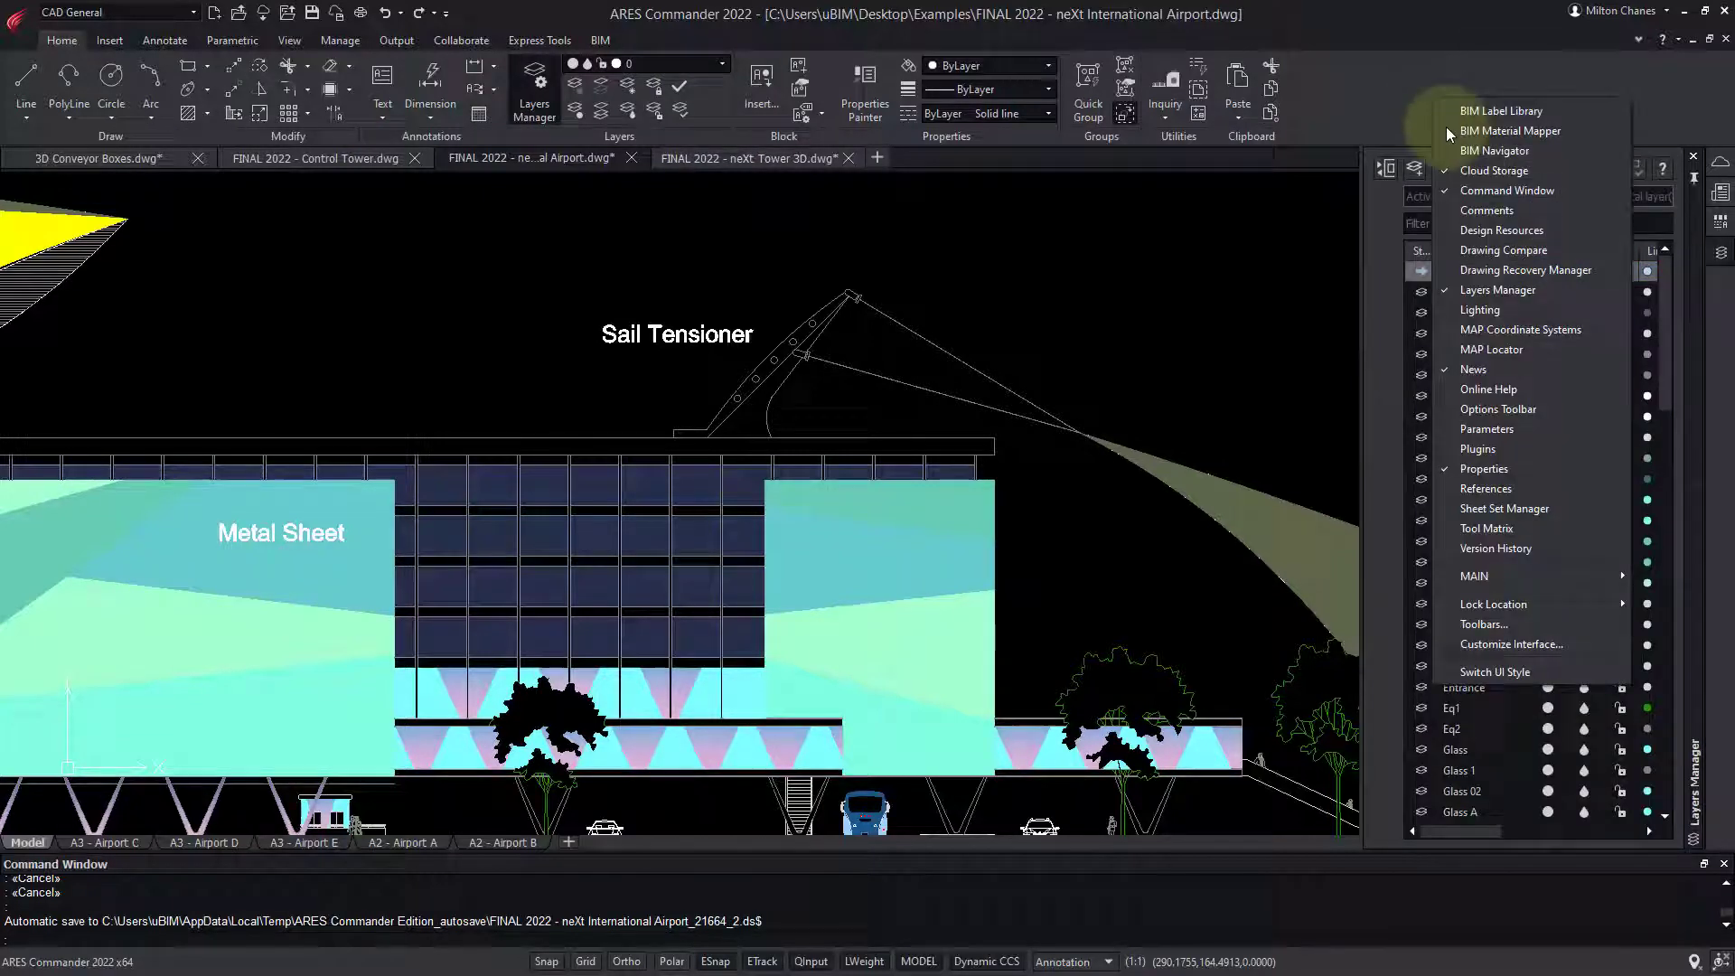
pyautogui.click(1546, 489)
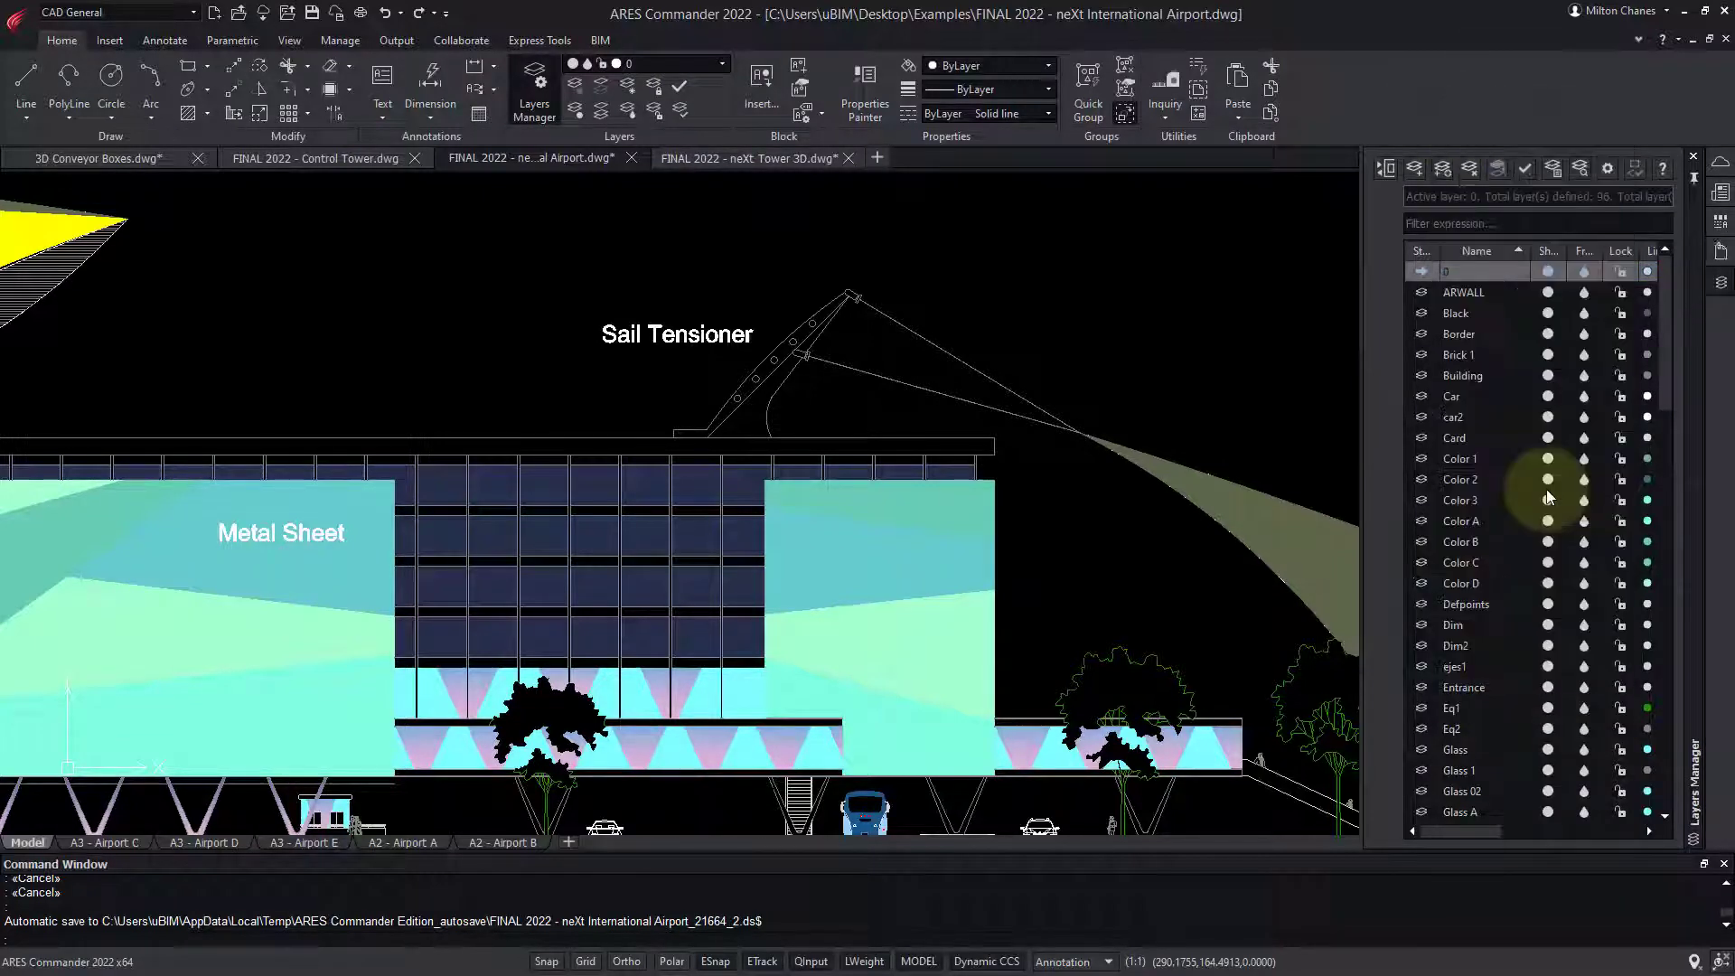
# Show Design Resources docked on the left, keeping Properties active on the right
pyautogui.rightClick(1388, 110)
pyautogui.click(1504, 244)
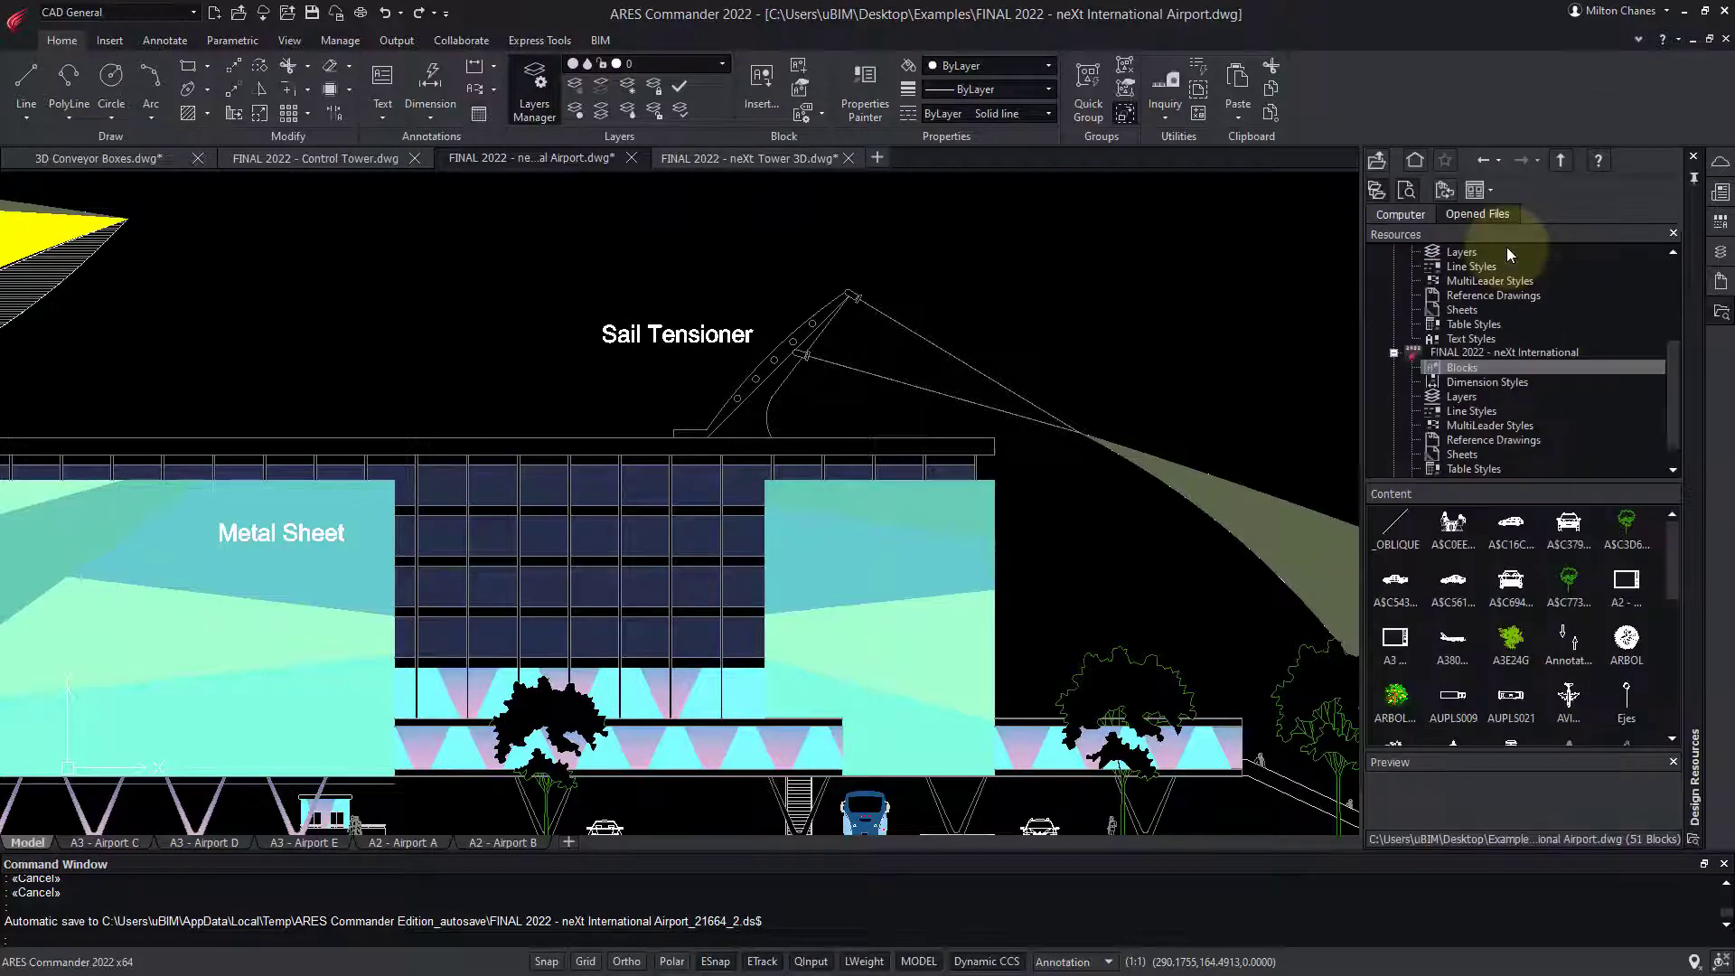
pyautogui.moveTo(1673, 314); pyautogui.dragTo(5, 371)
pyautogui.click(1719, 222)
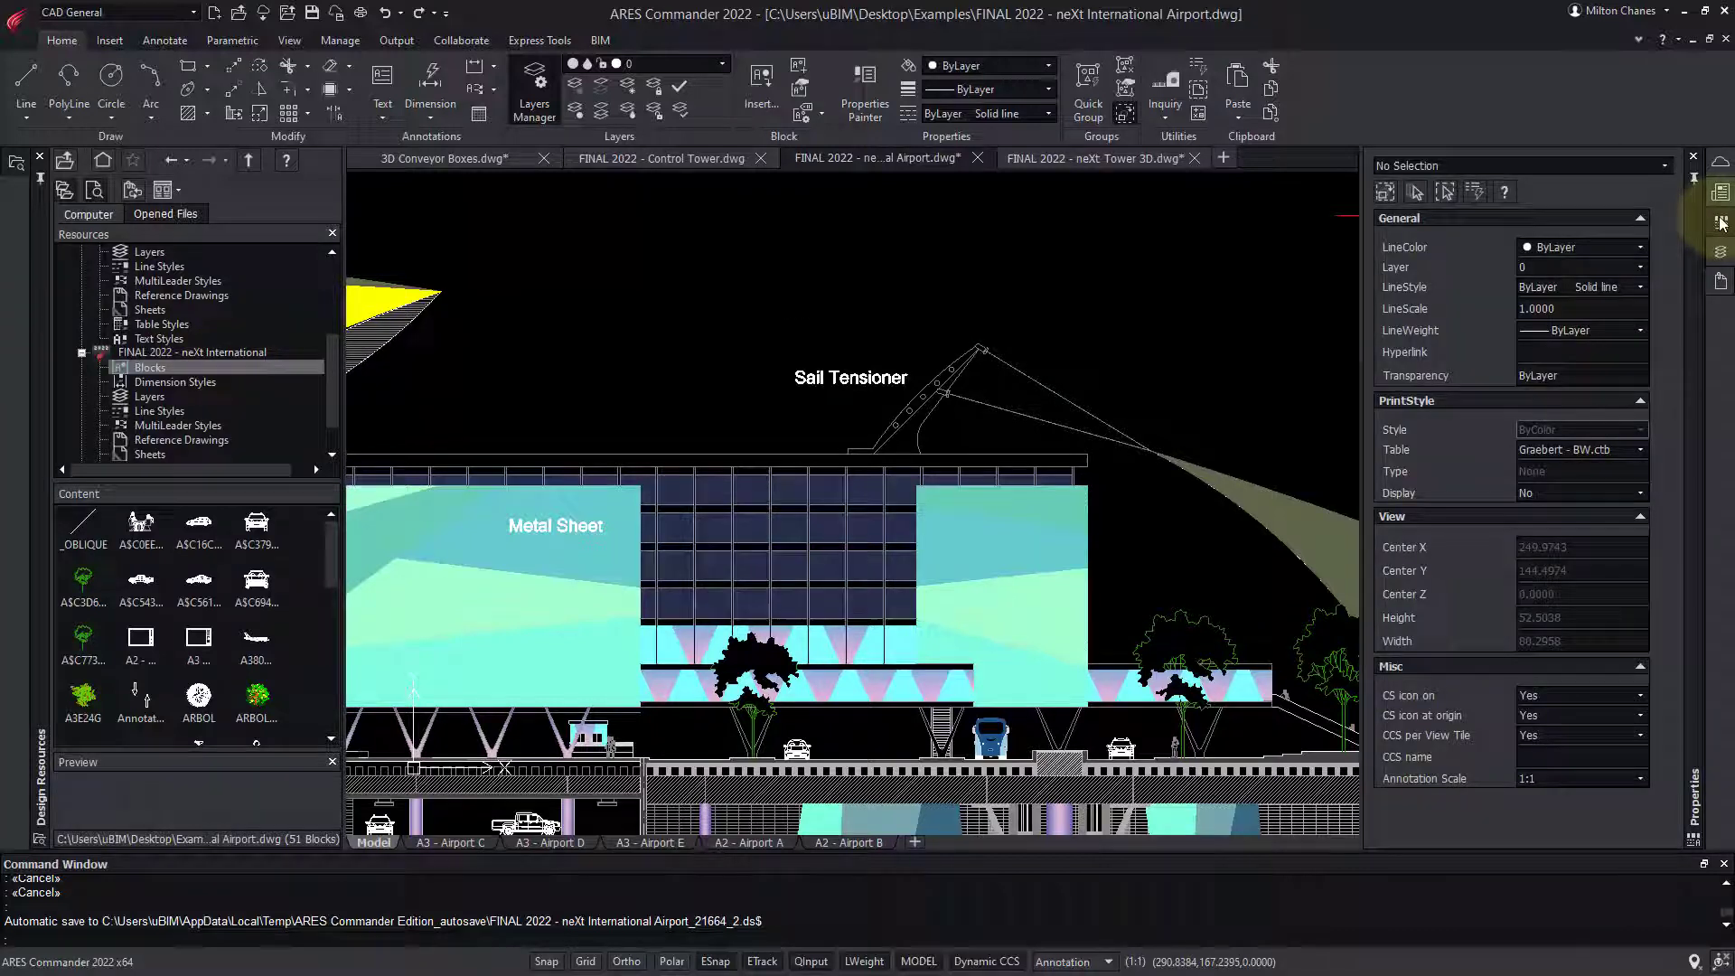
# Show the Tool Matrix palette, enable the Modeling toolbar, and dock it into the Tool Matrix
pyautogui.rightClick(1379, 78)
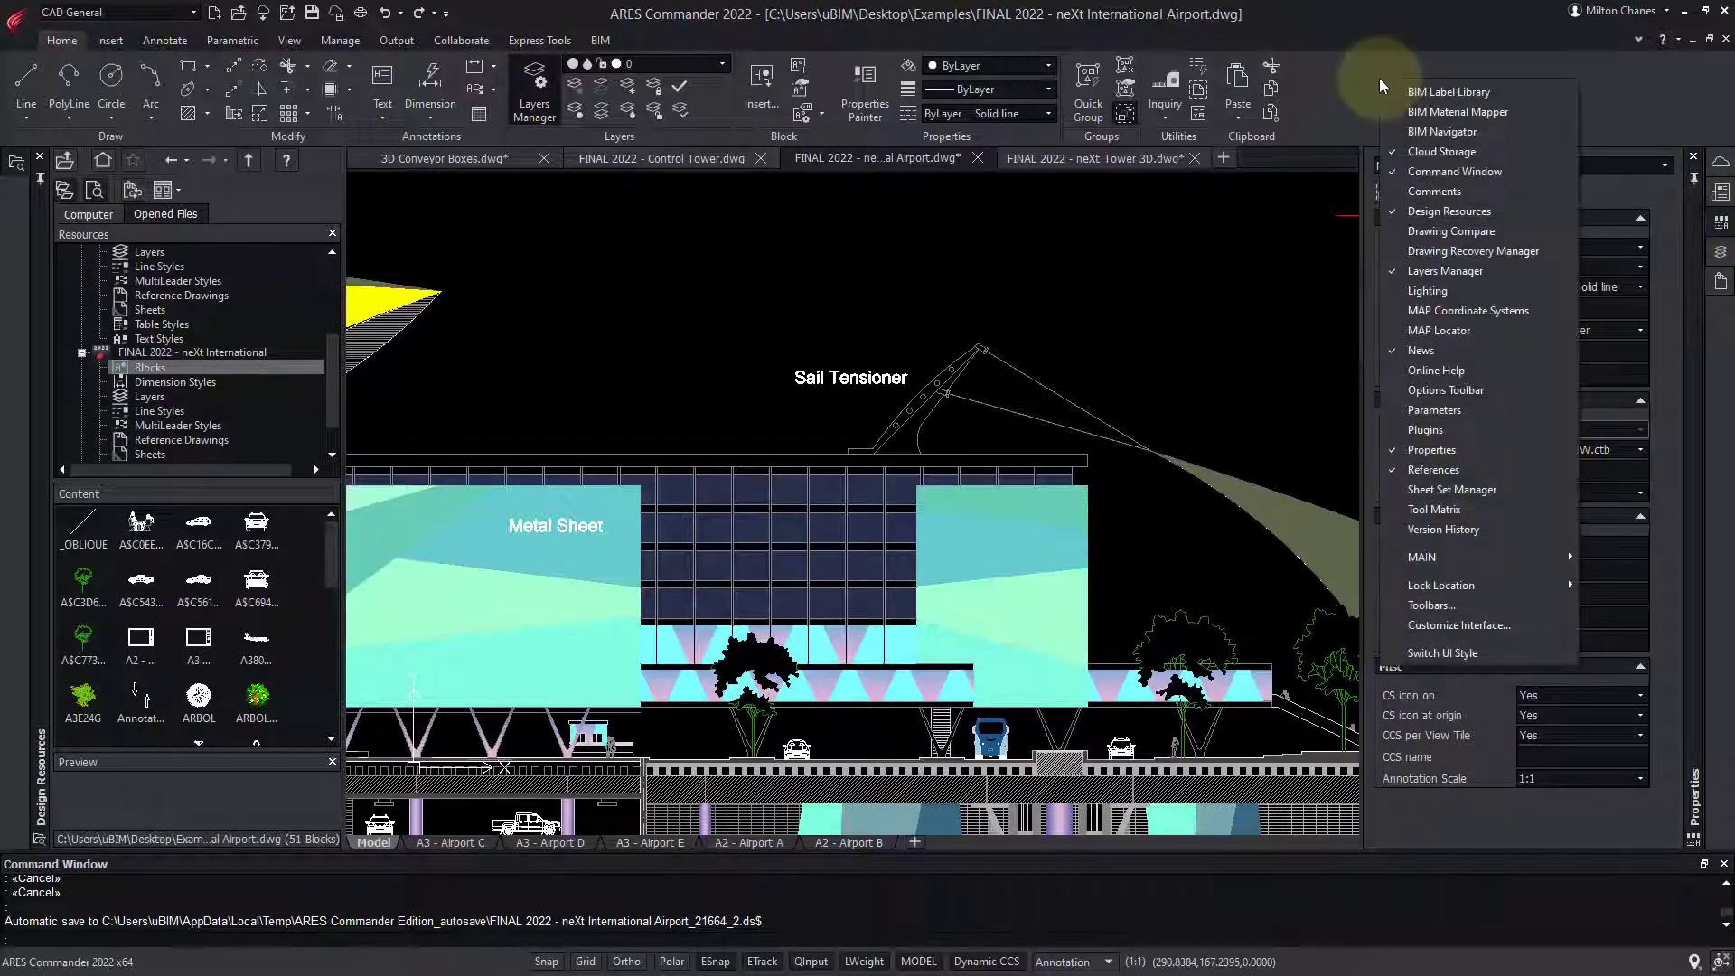
pyautogui.click(1510, 507)
pyautogui.rightClick(1450, 437)
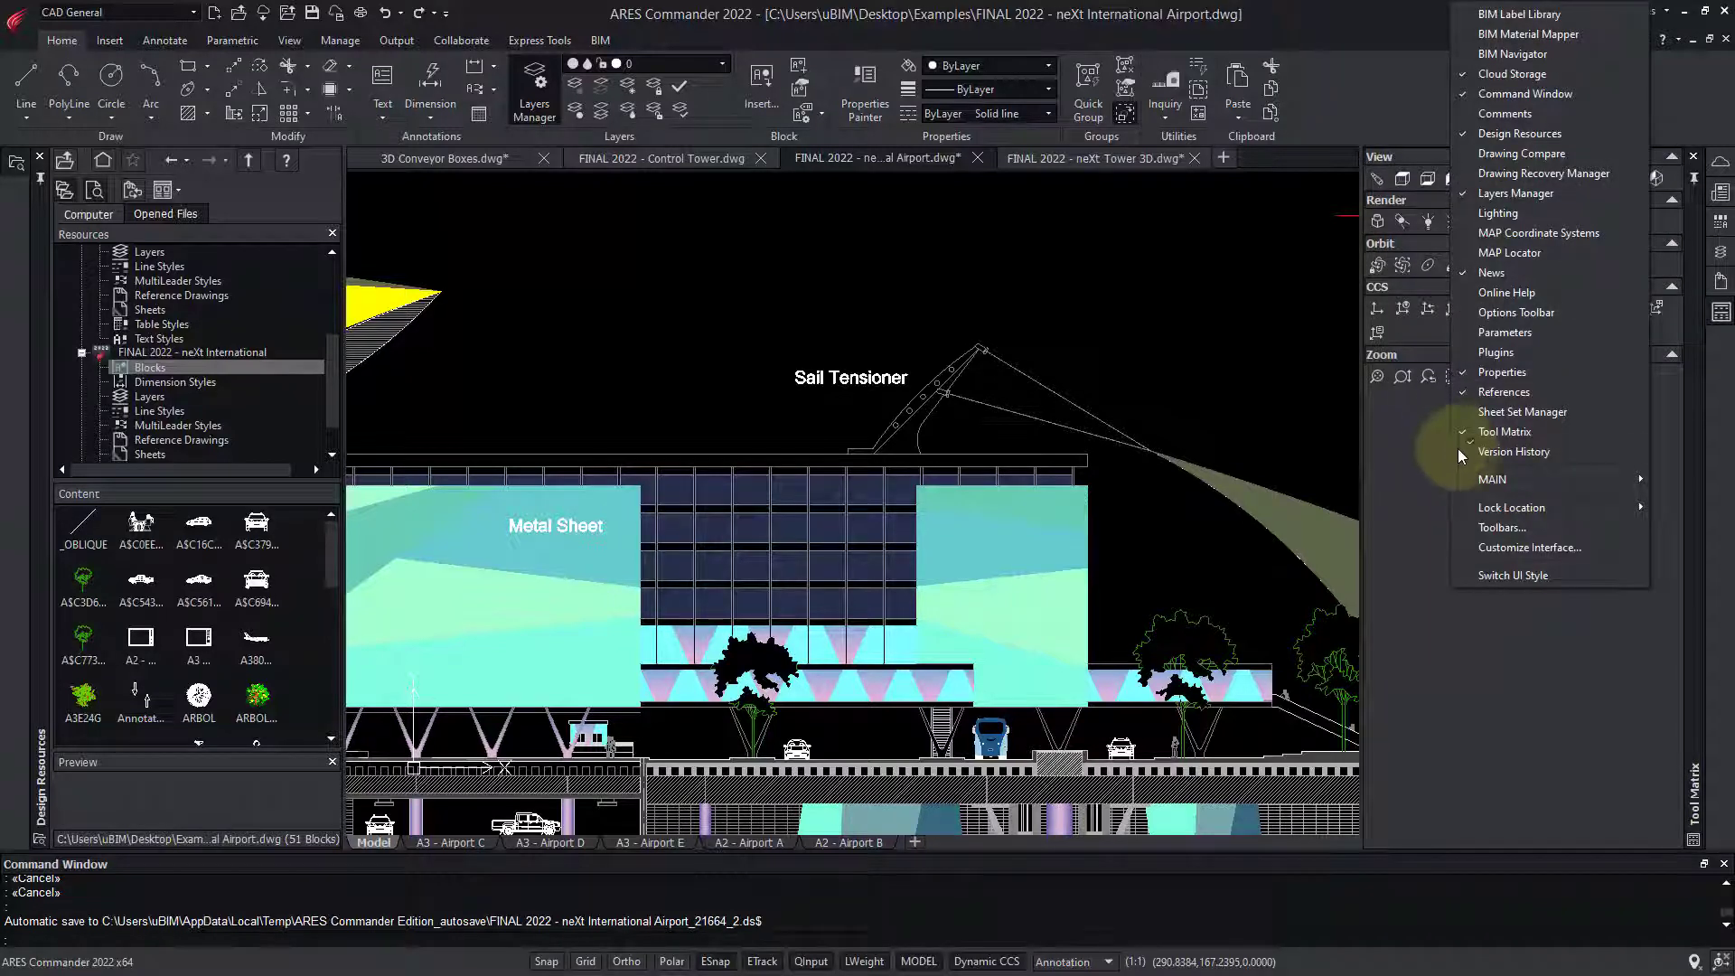
pyautogui.click(1515, 533)
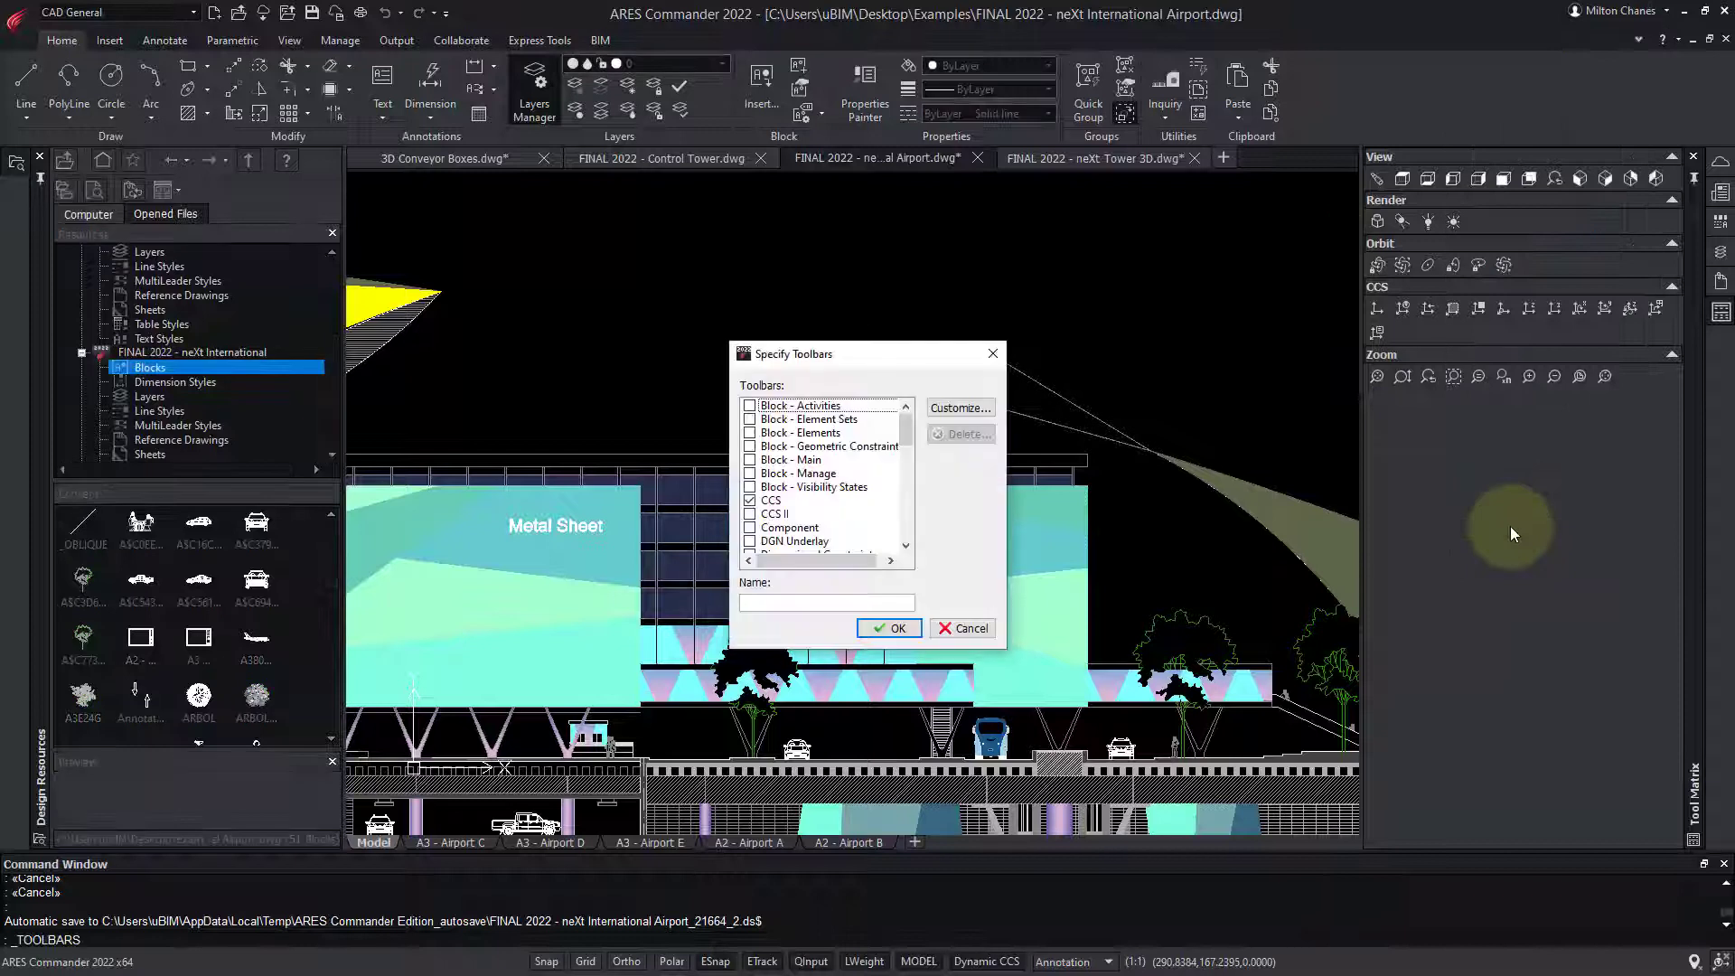
pyautogui.scroll(-6, 813, 474)
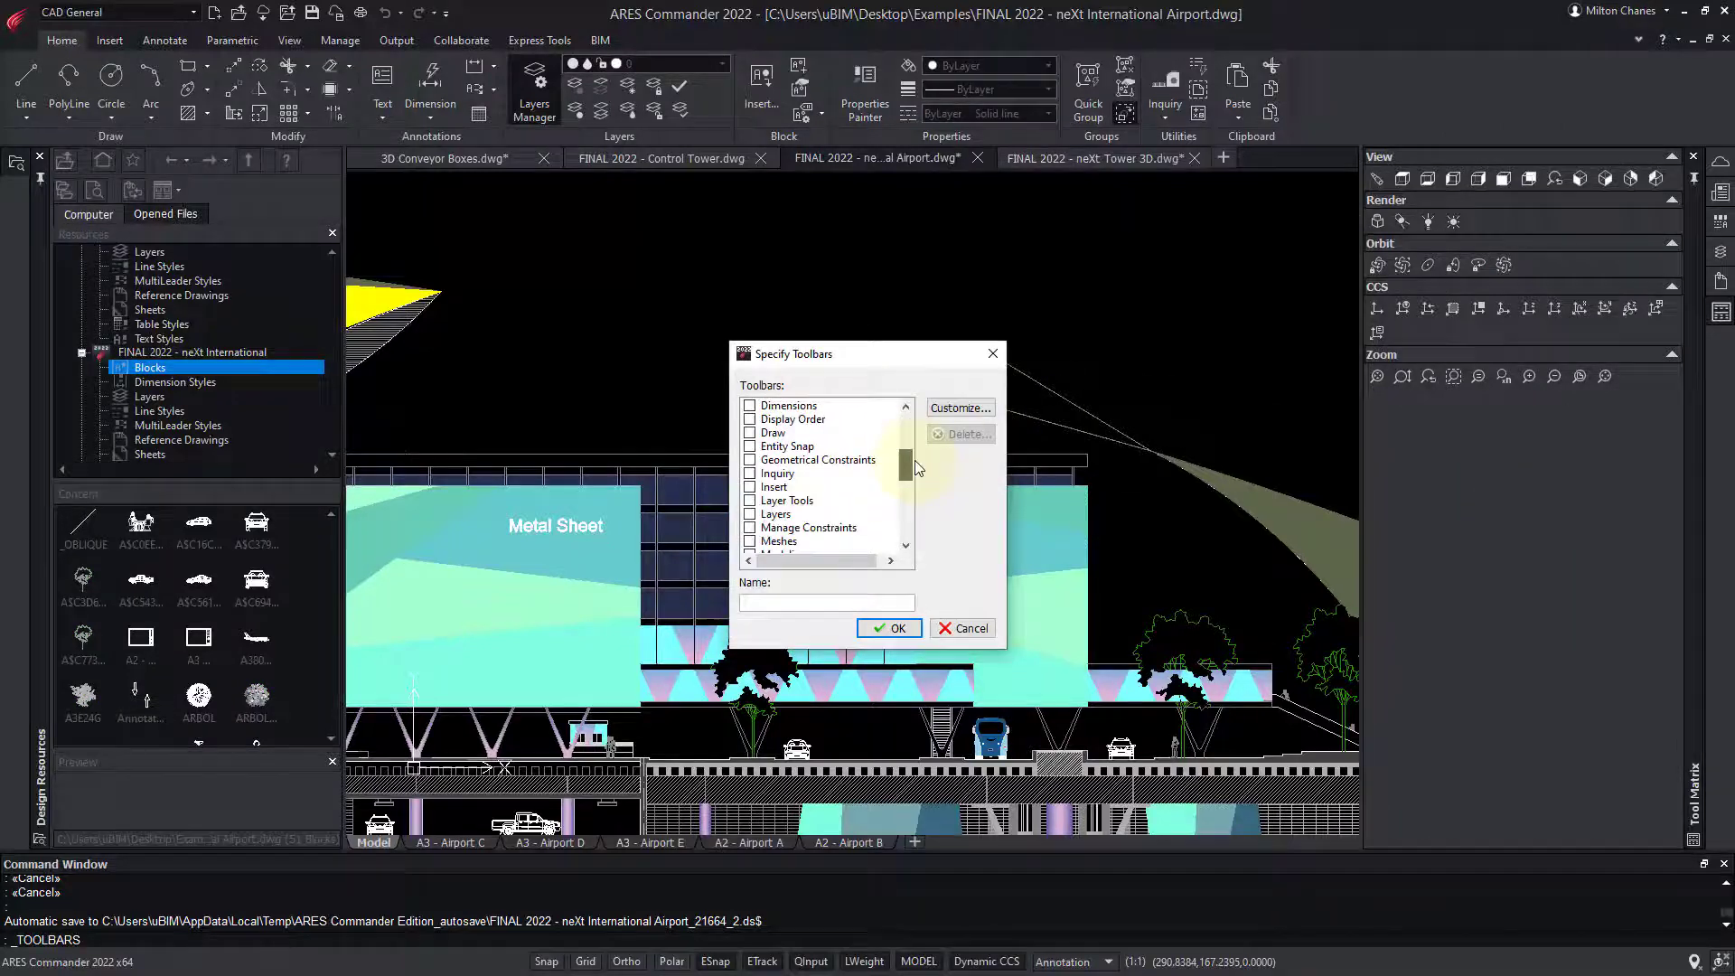
pyautogui.click(750, 474)
pyautogui.click(889, 628)
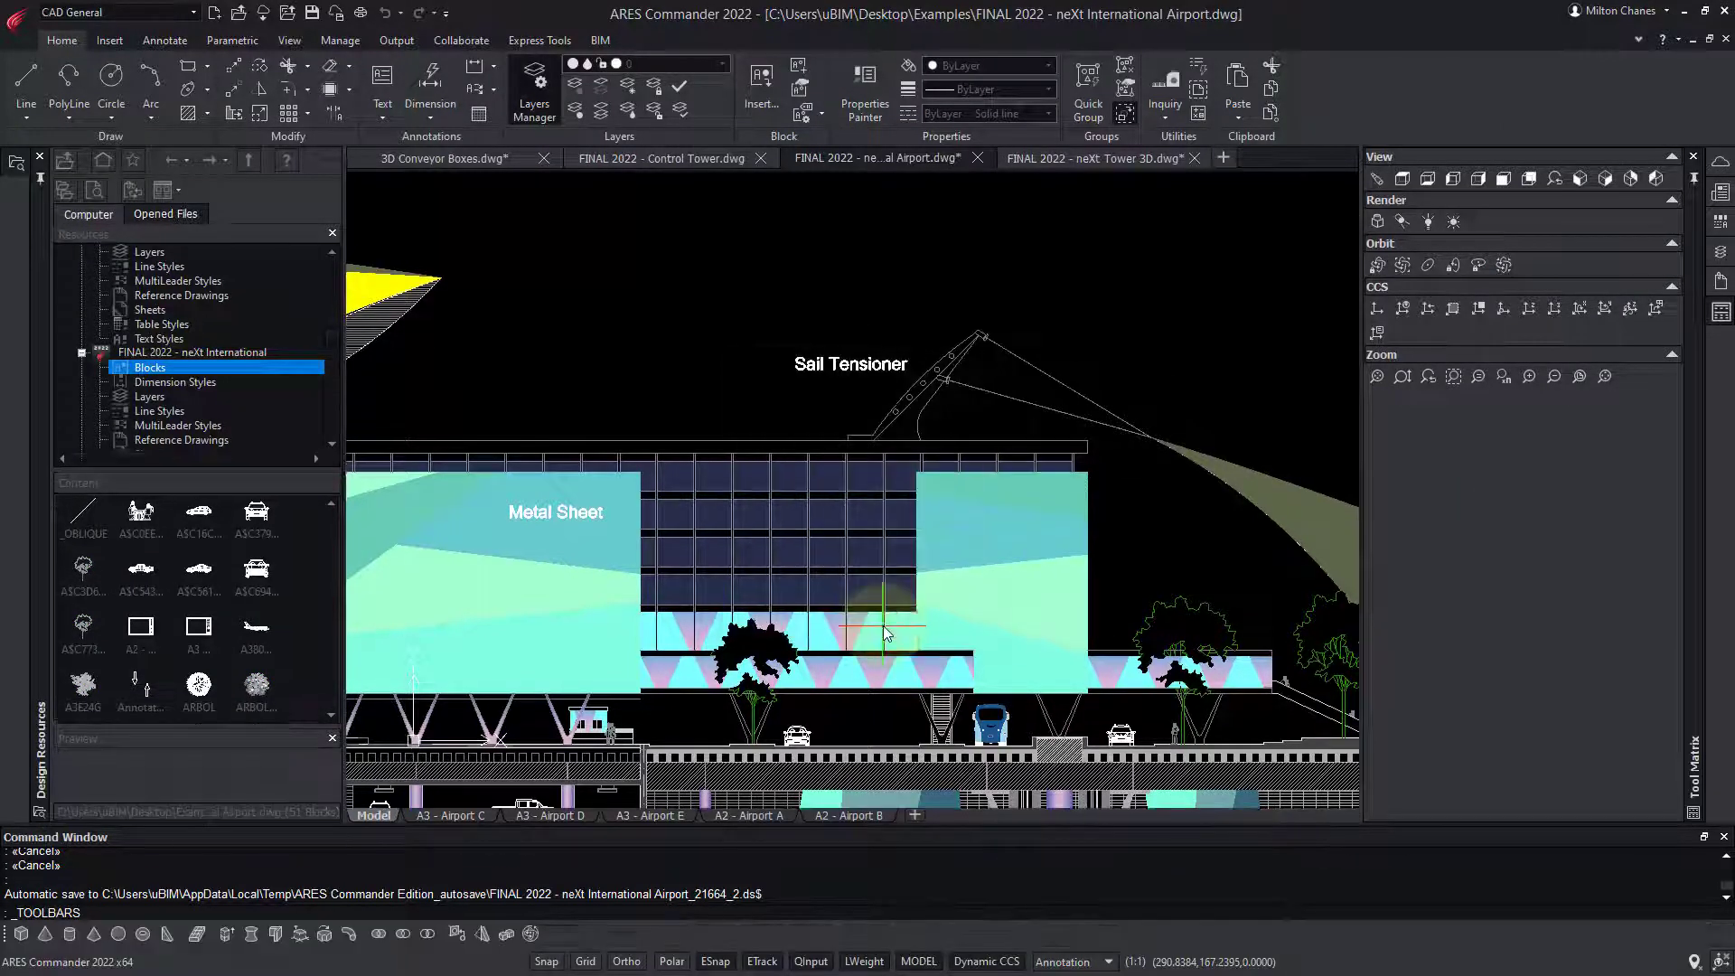
pyautogui.moveTo(11, 933)
pyautogui.mouseDown()
pyautogui.moveTo(495, 383)
pyautogui.moveTo(573, 251)
pyautogui.moveTo(1396, 405)
pyautogui.moveTo(1433, 504)
pyautogui.moveTo(1452, 376)
pyautogui.moveTo(1401, 204)
pyautogui.mouseUp()
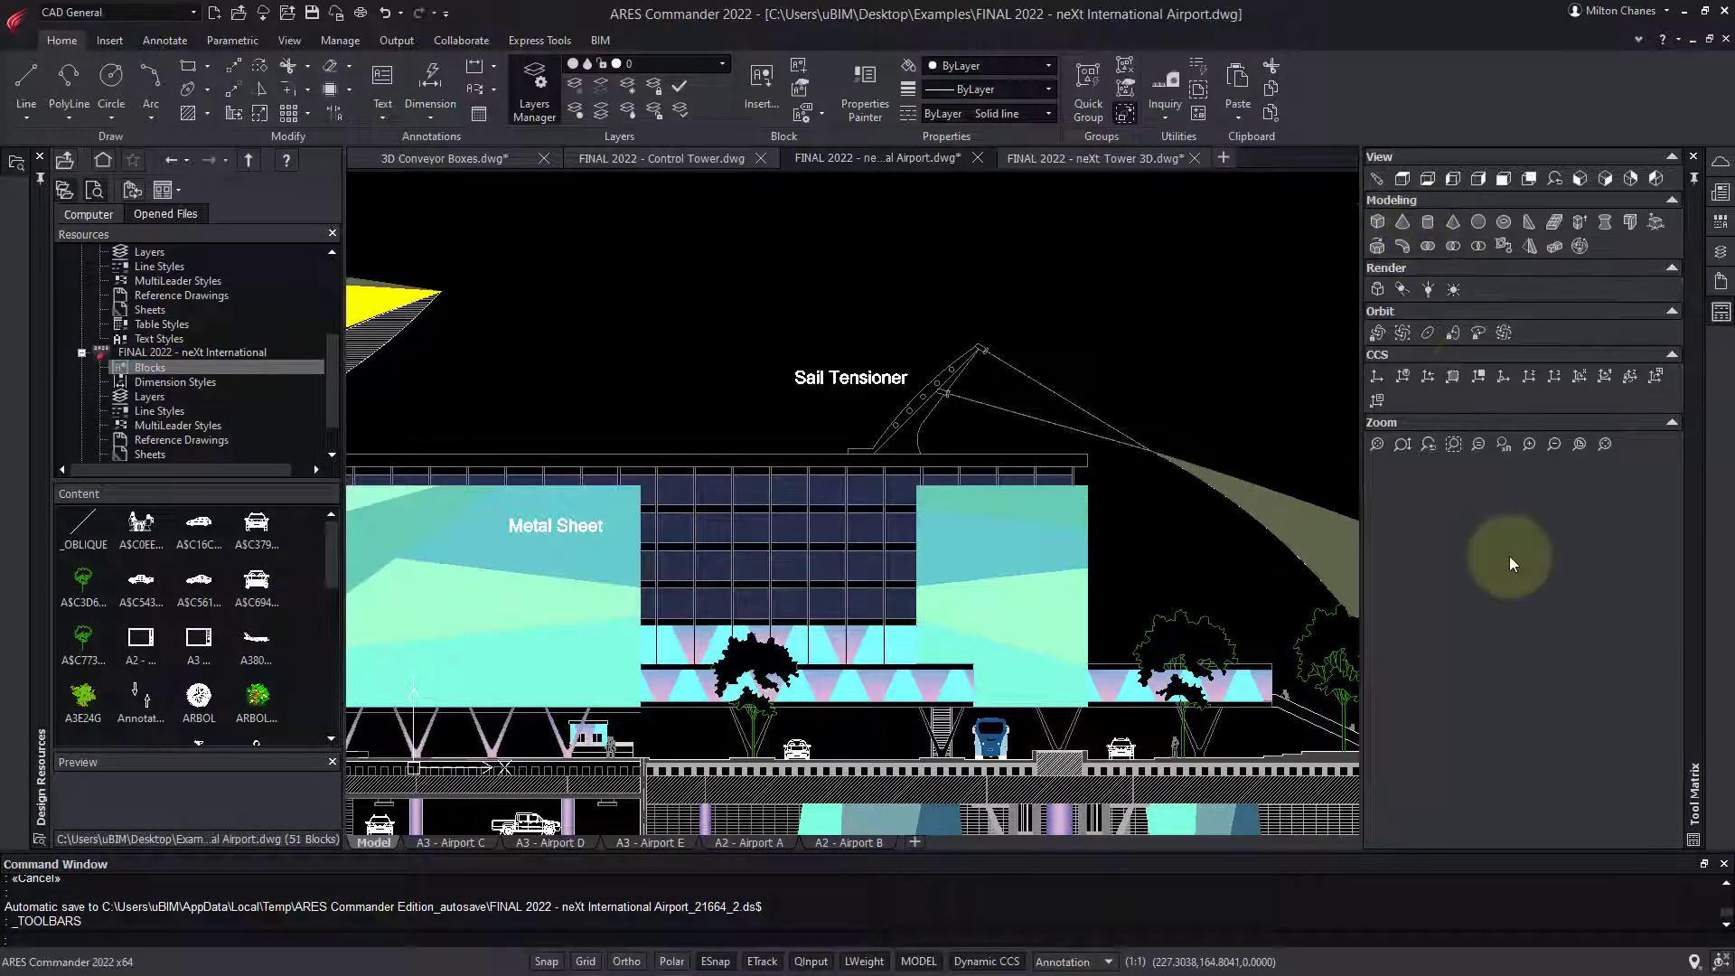
# Save the workspace as 'CAD General Custom' and switch the UI style, effective after restart
pyautogui.click(197, 13)
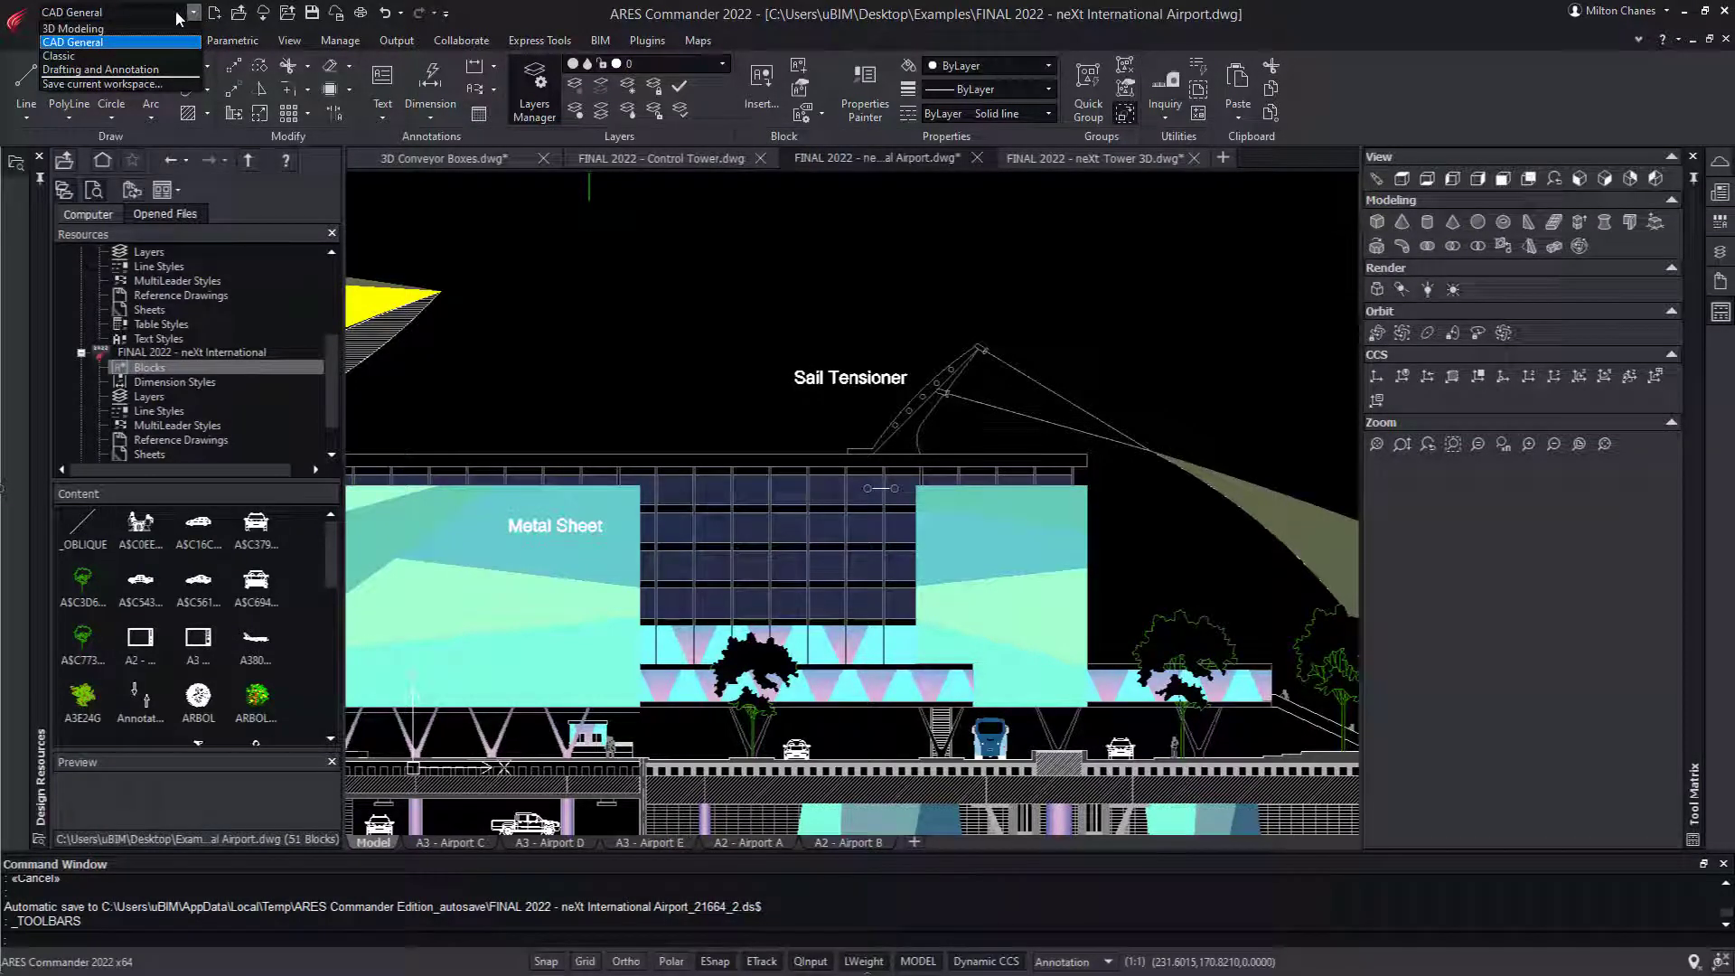
pyautogui.click(157, 85)
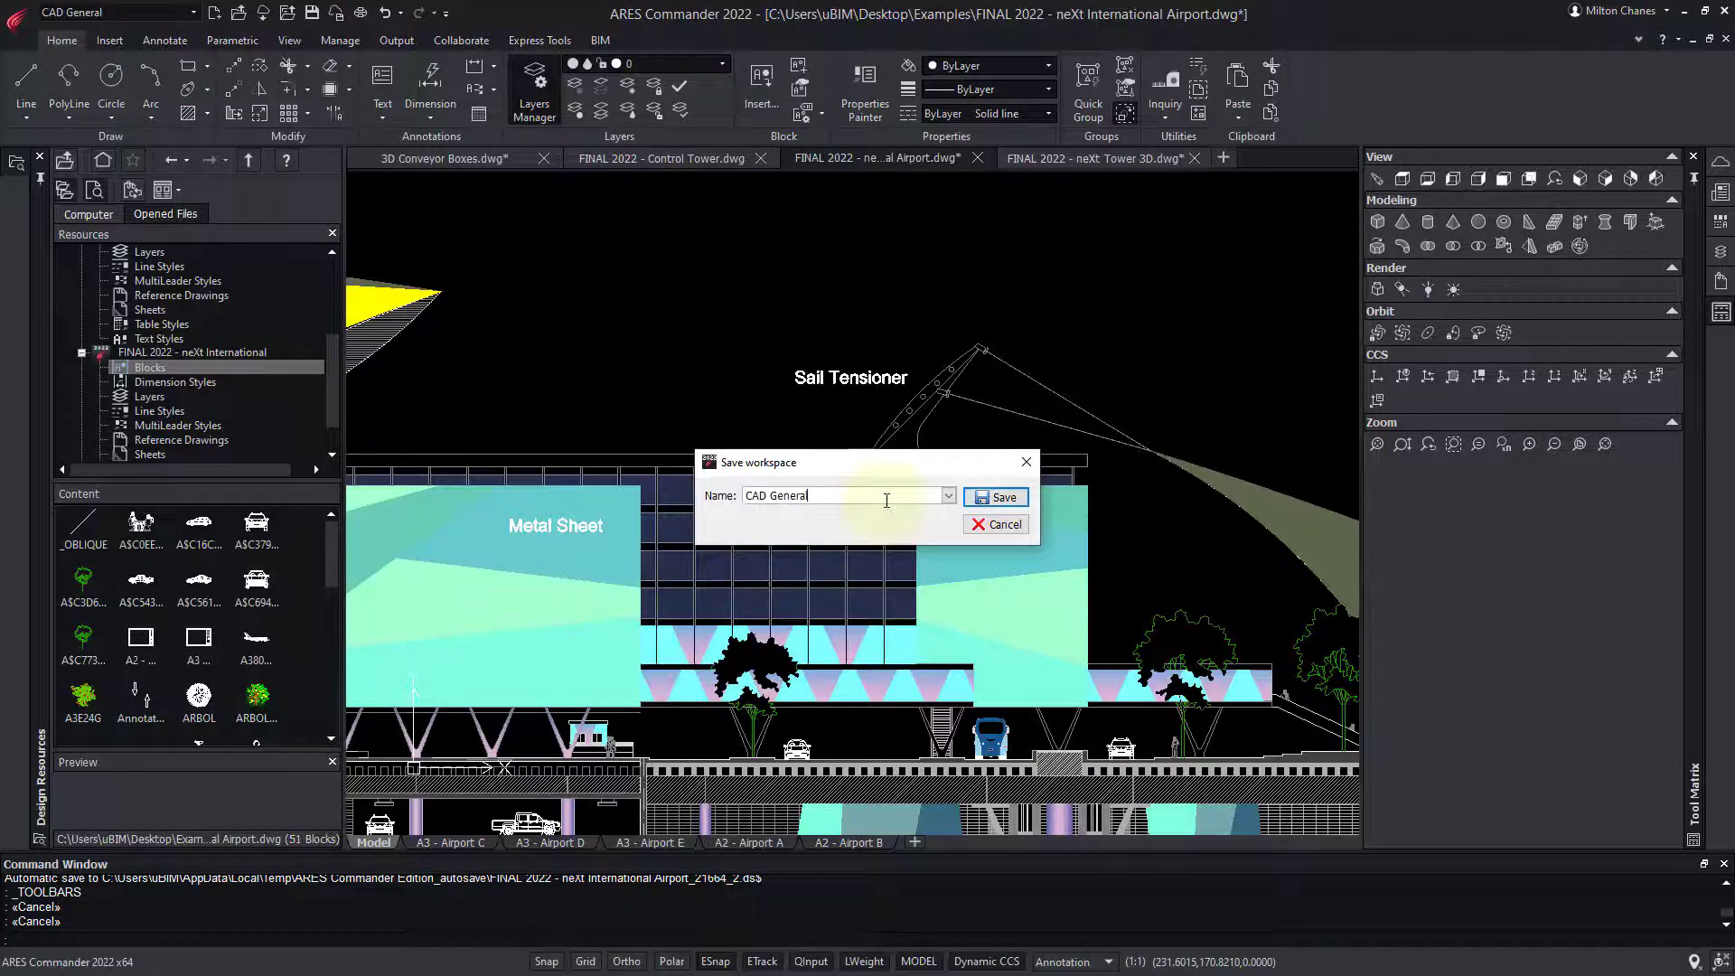
pyautogui.write('Custom')
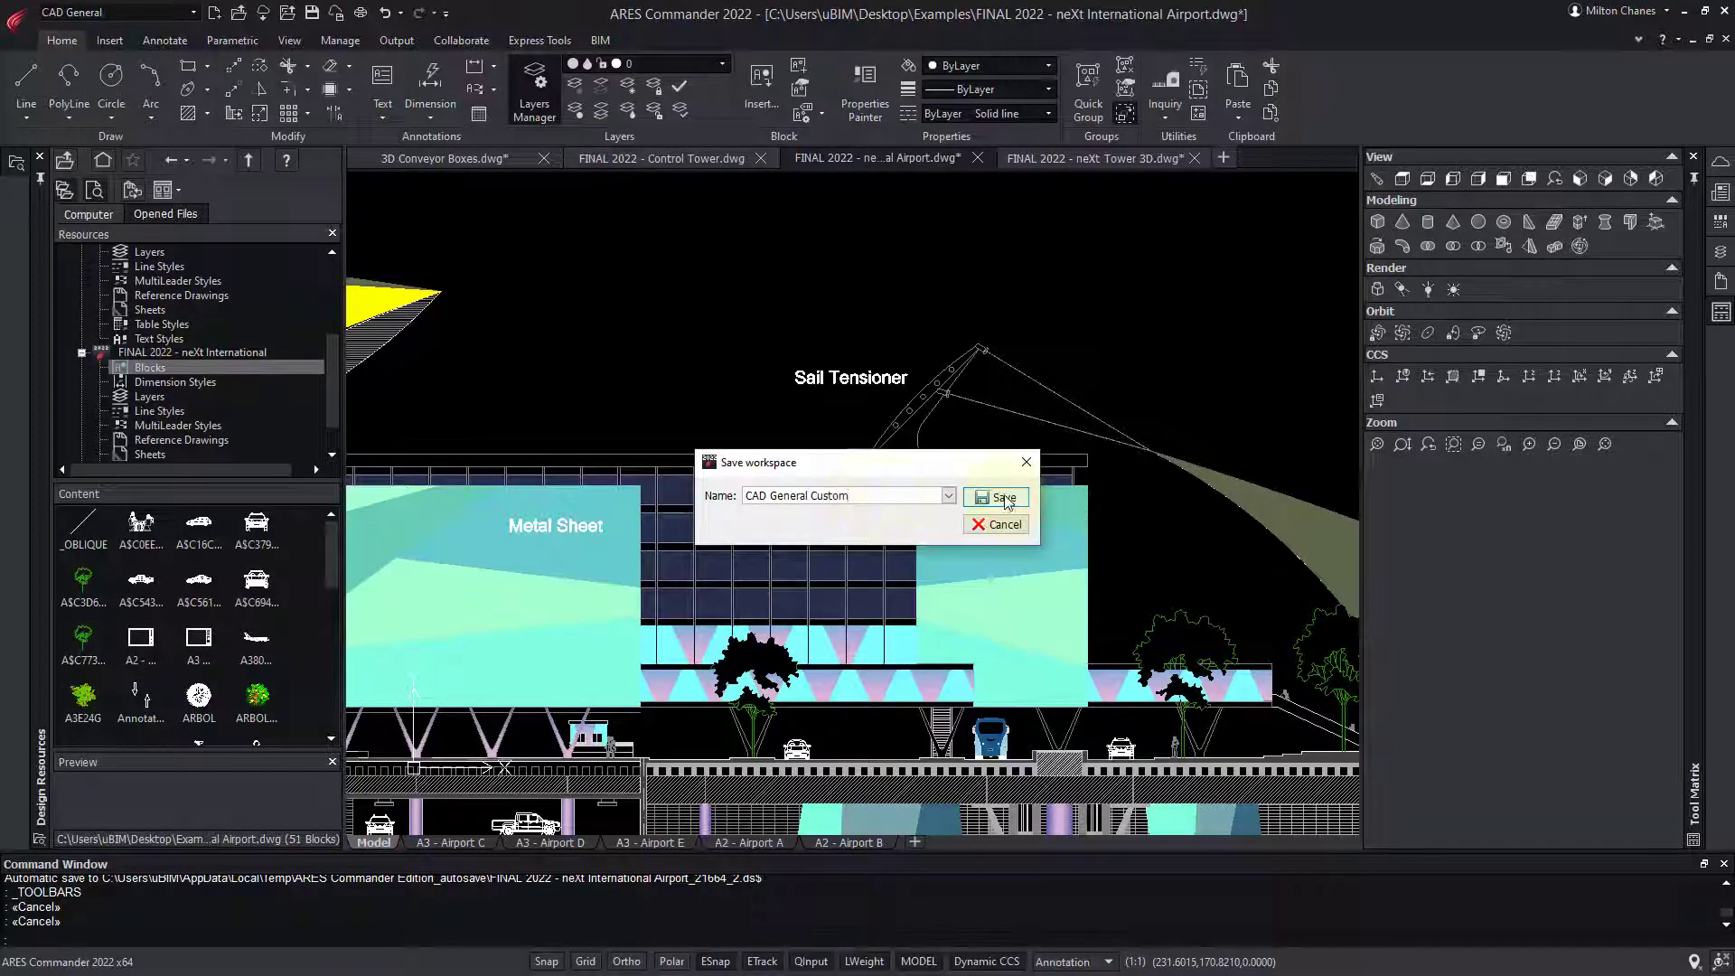
pyautogui.click(996, 497)
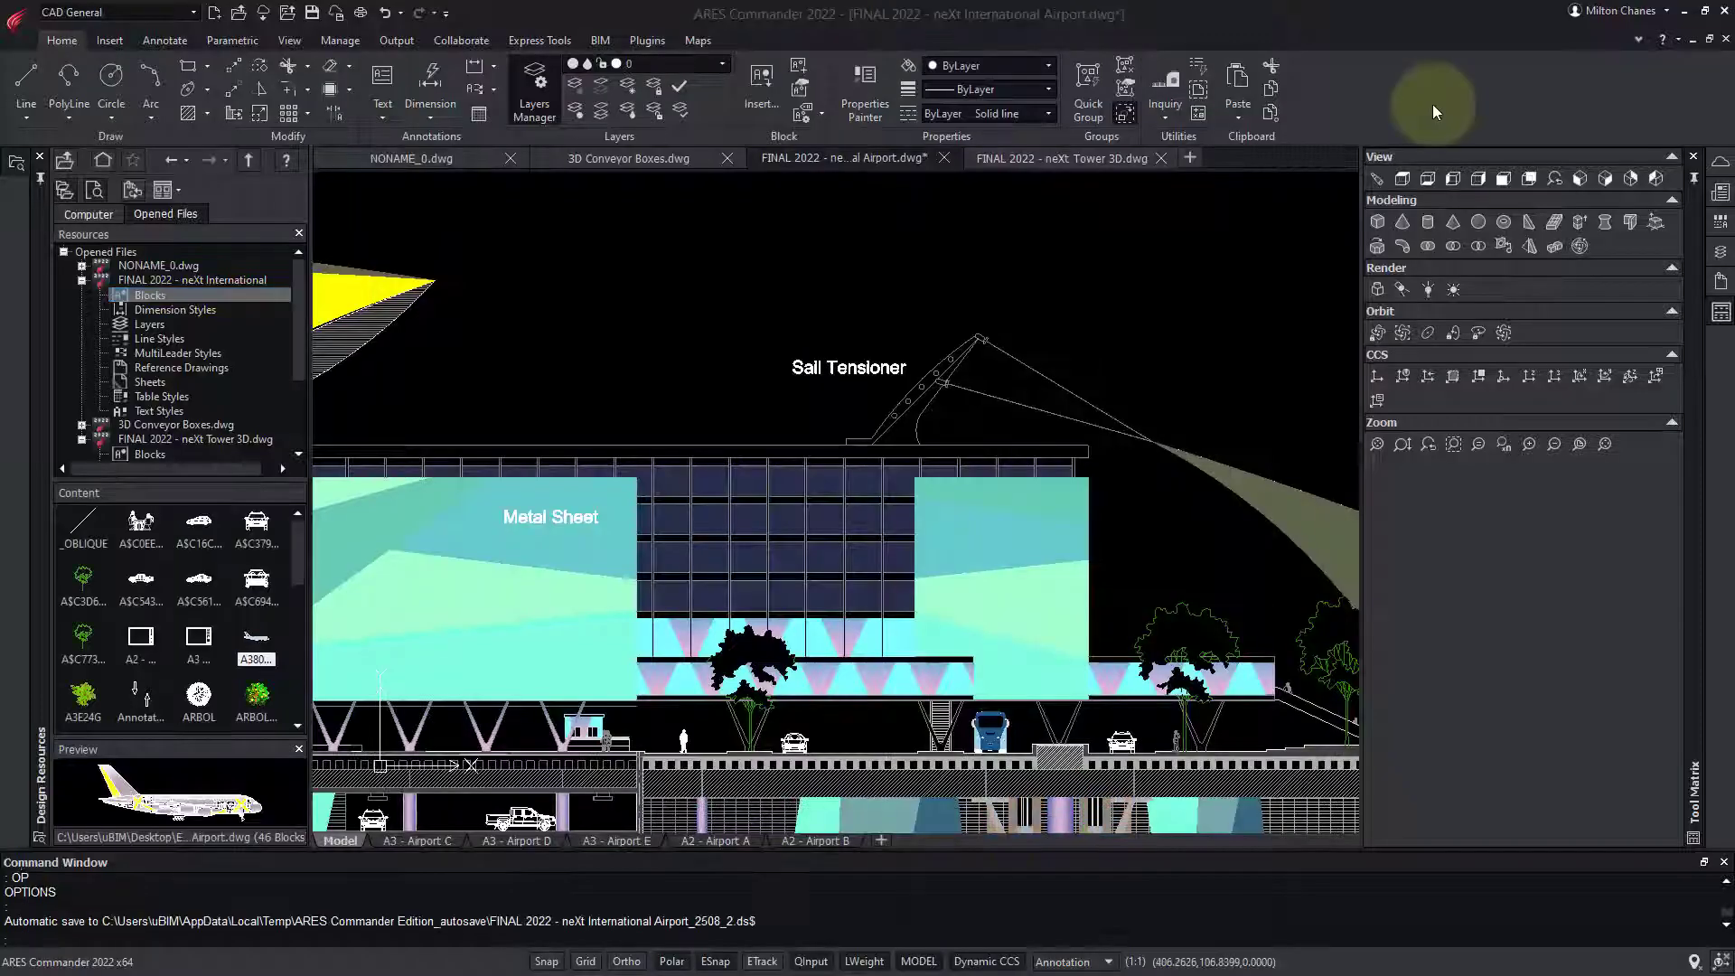
pyautogui.rightClick(1430, 110)
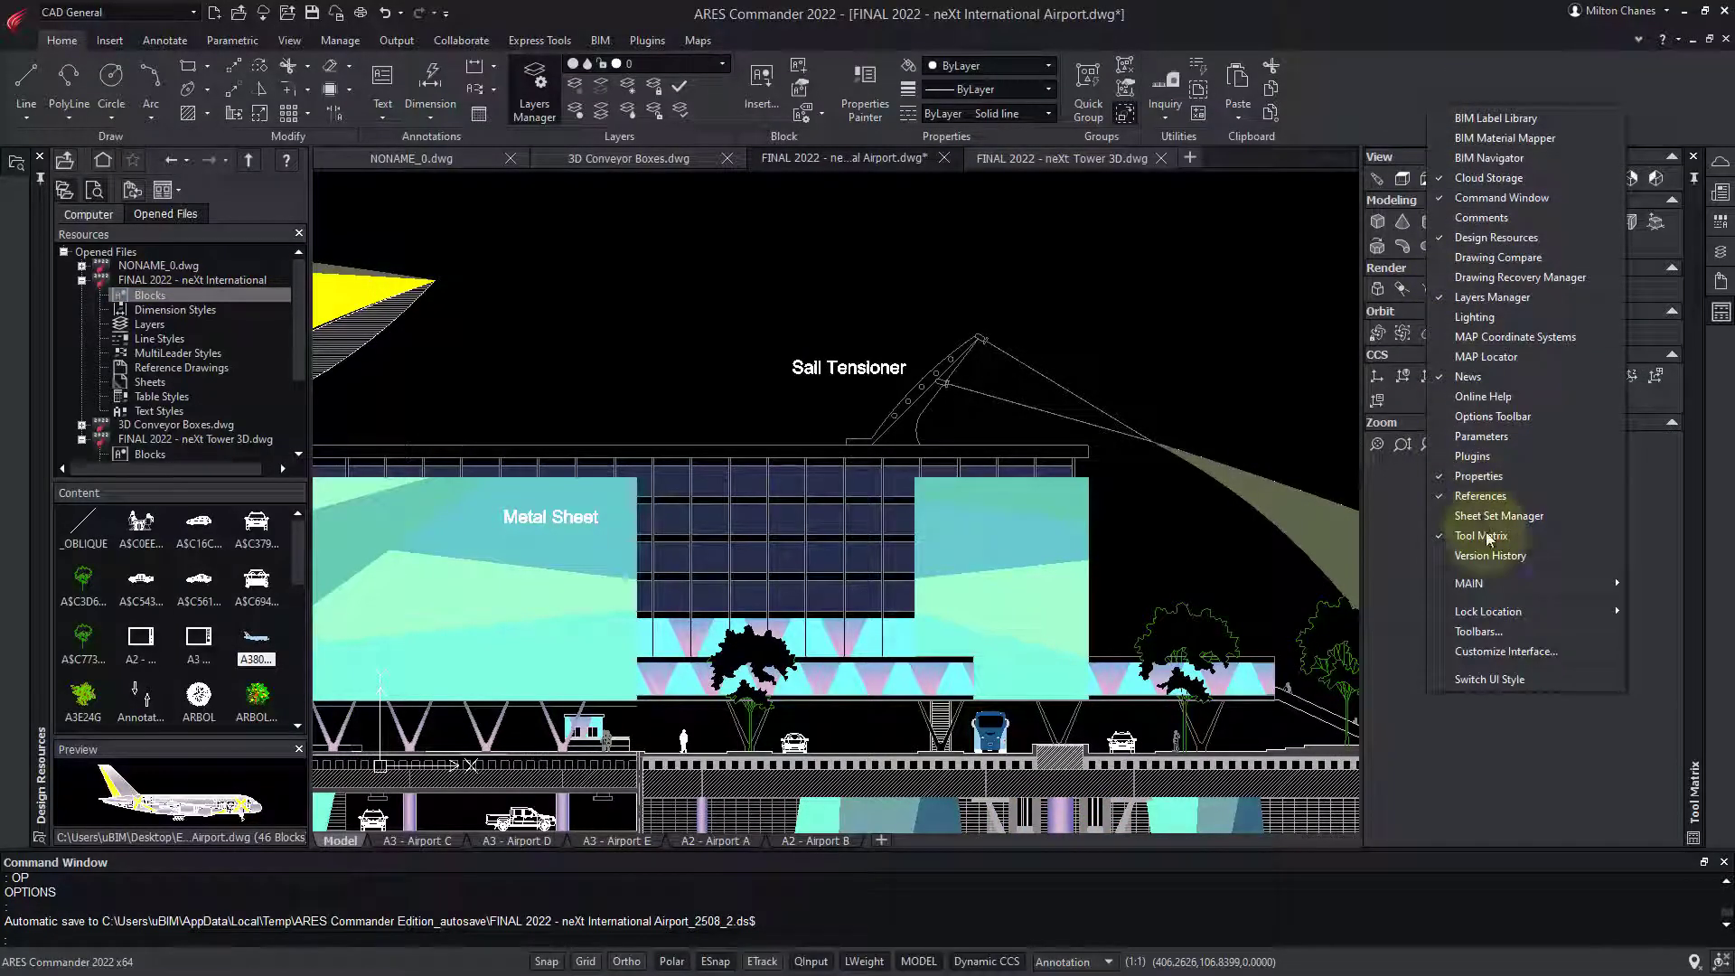
pyautogui.click(1533, 683)
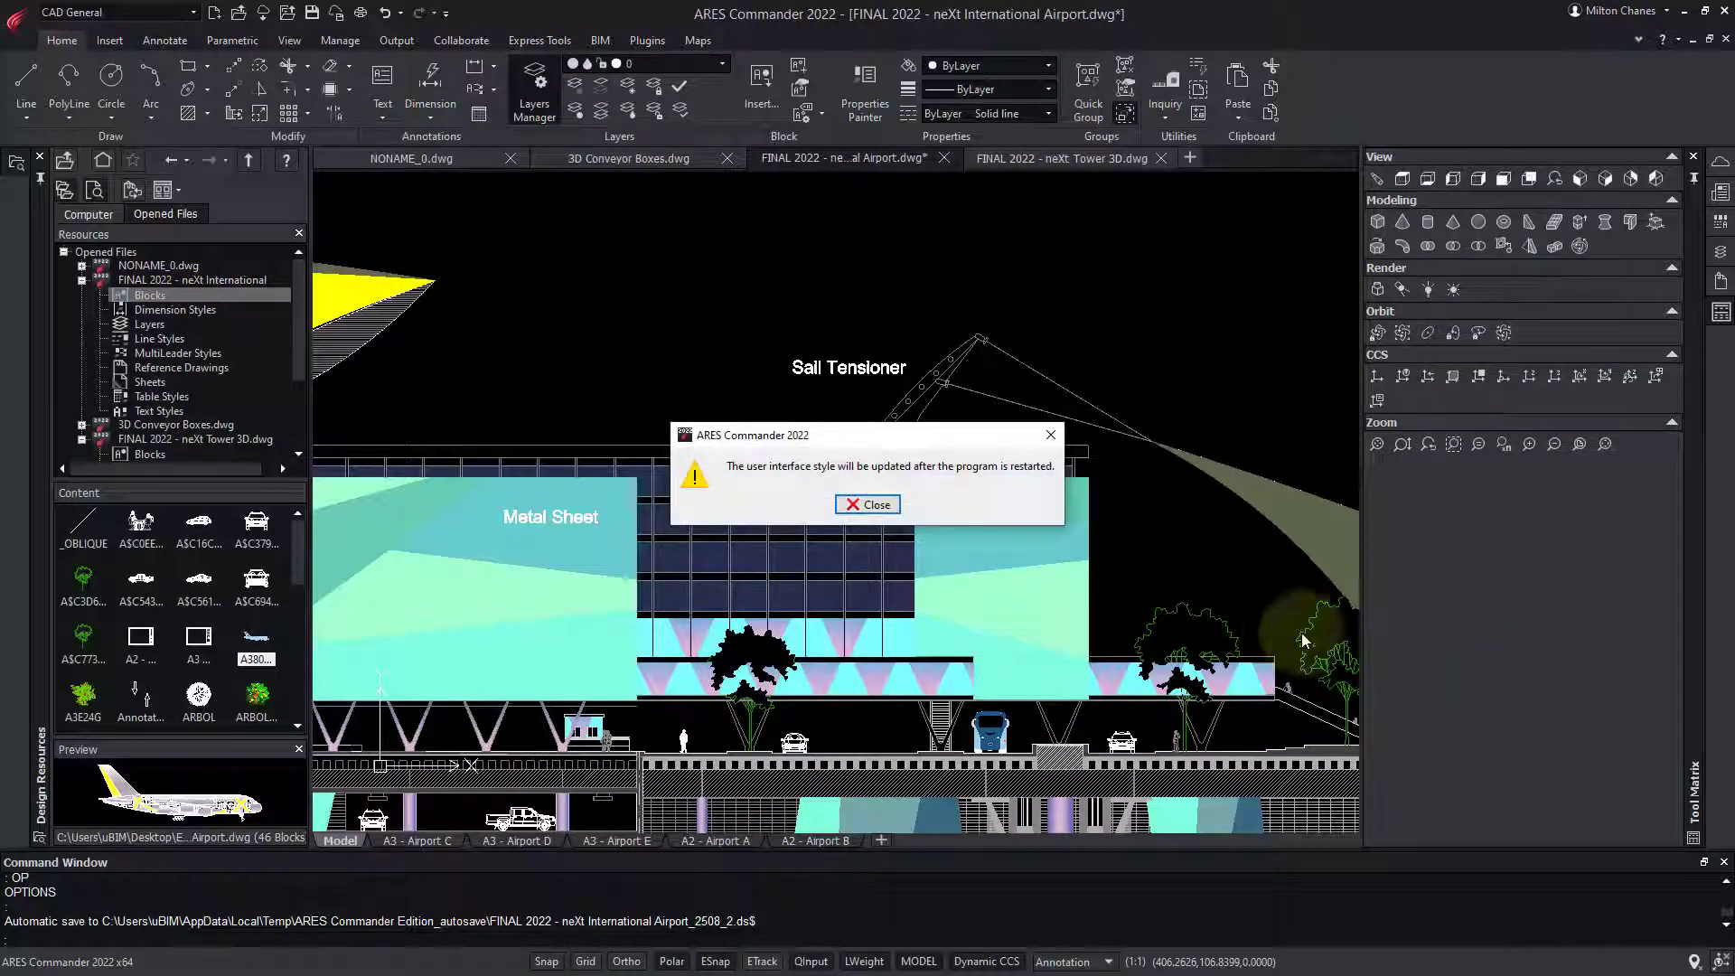
pyautogui.click(873, 505)
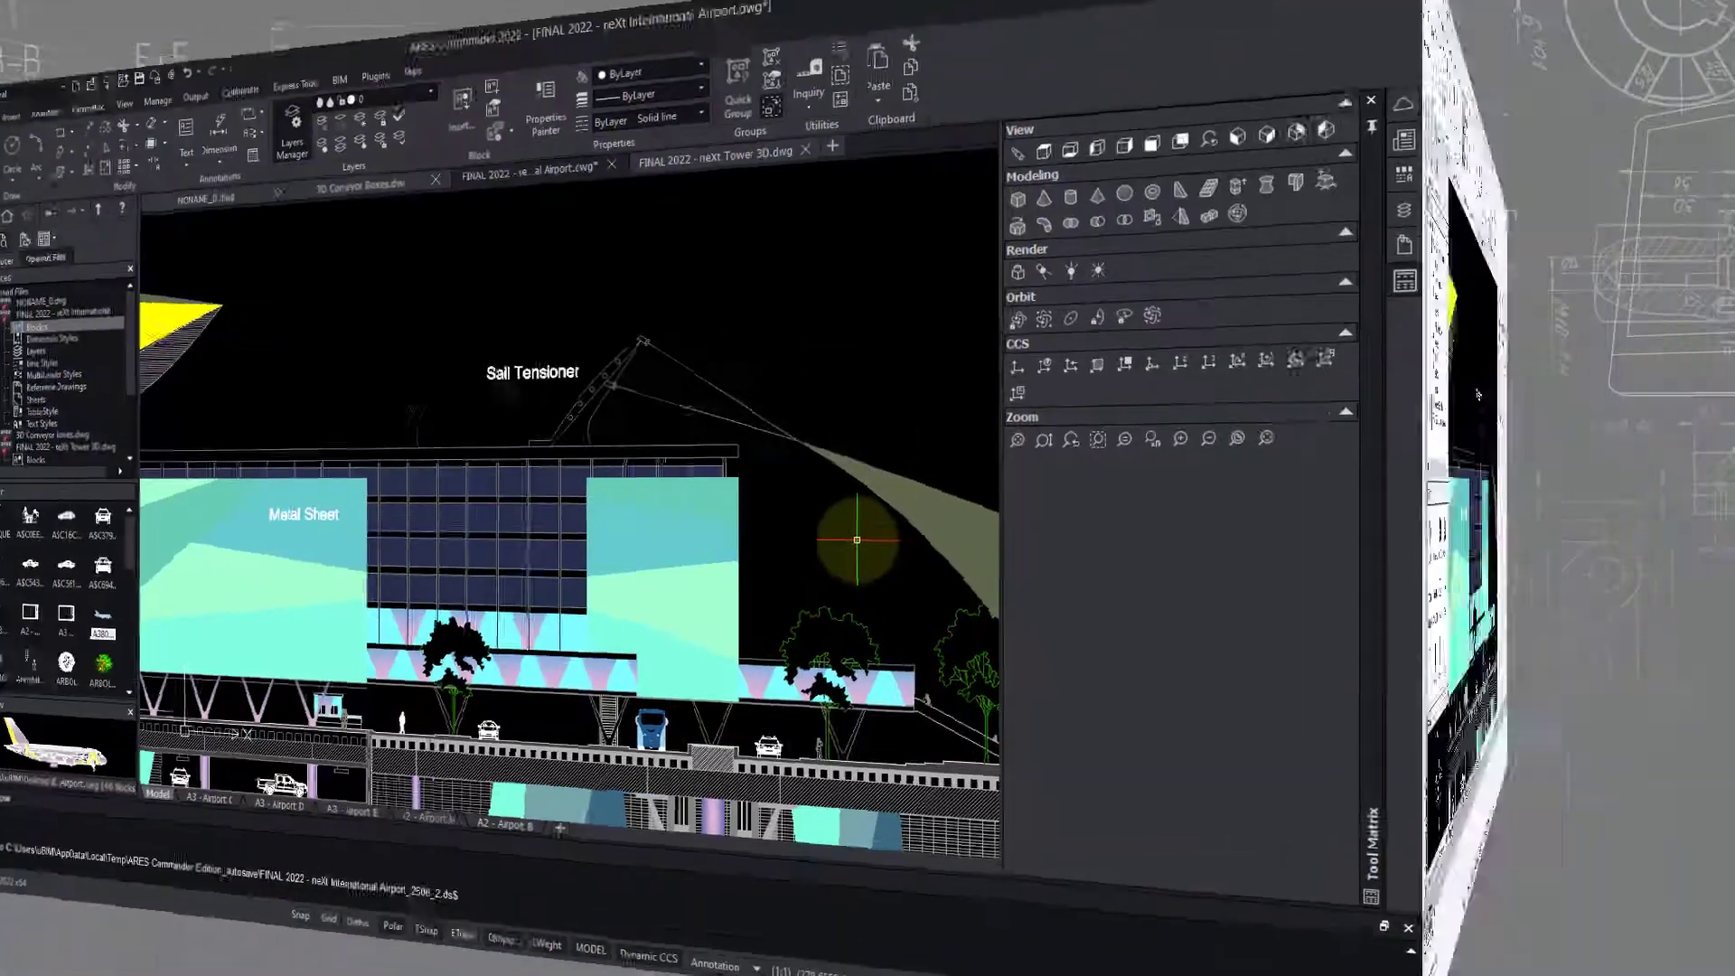